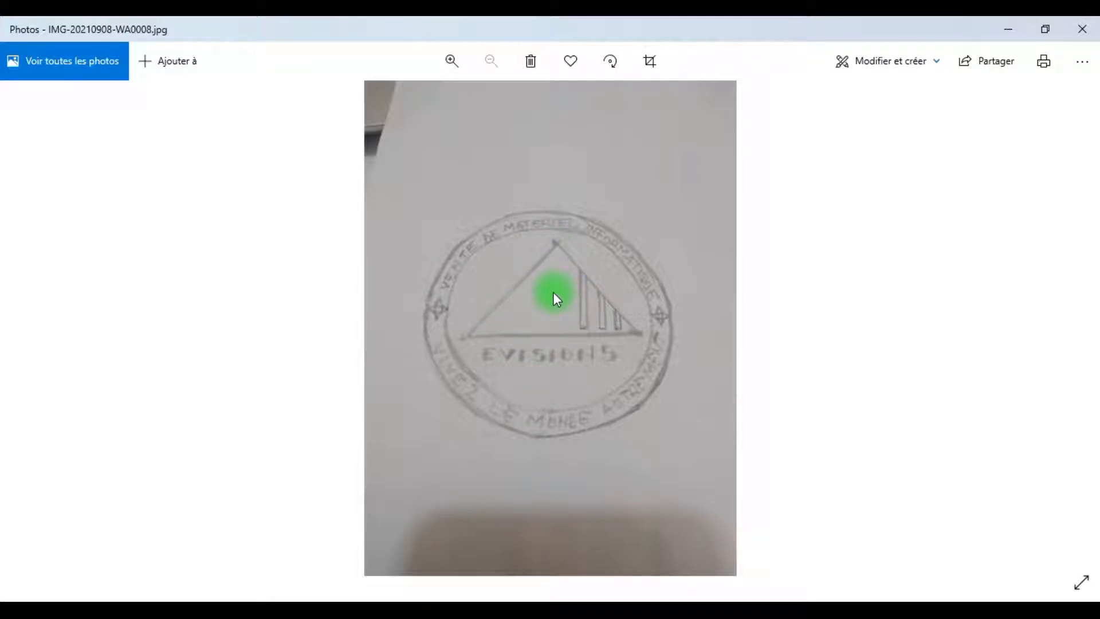
Step: View the finished EVISIONS logo image and its pencil sketch, and switch to the blank Word document
{"action": "mouse_move", "coordinate": [737, 597]}
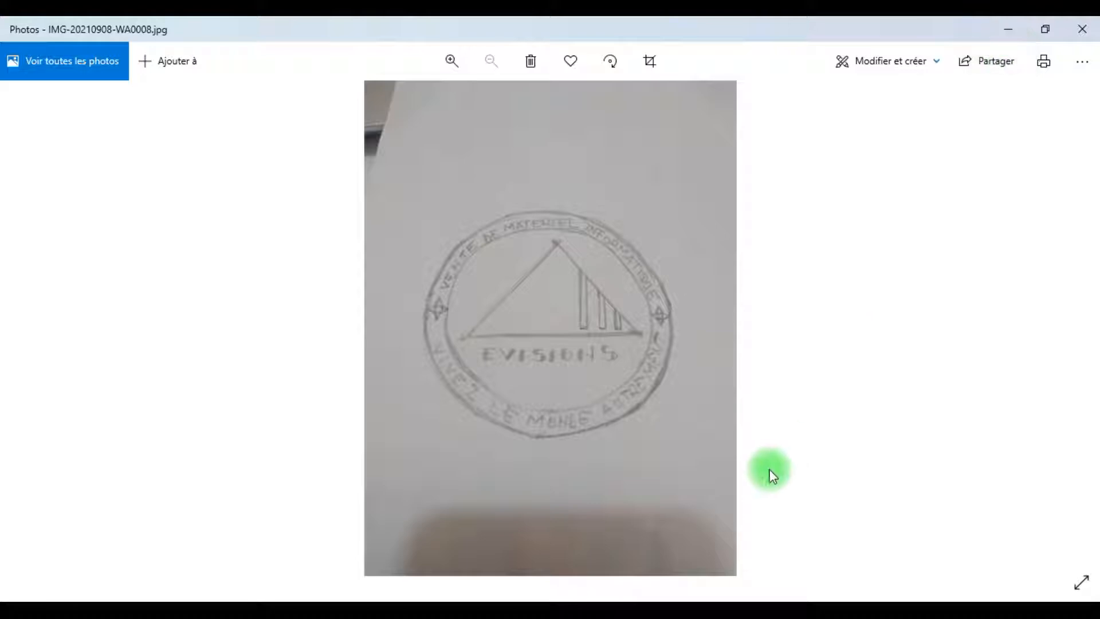
{"action": "left_click", "coordinate": [798, 506]}
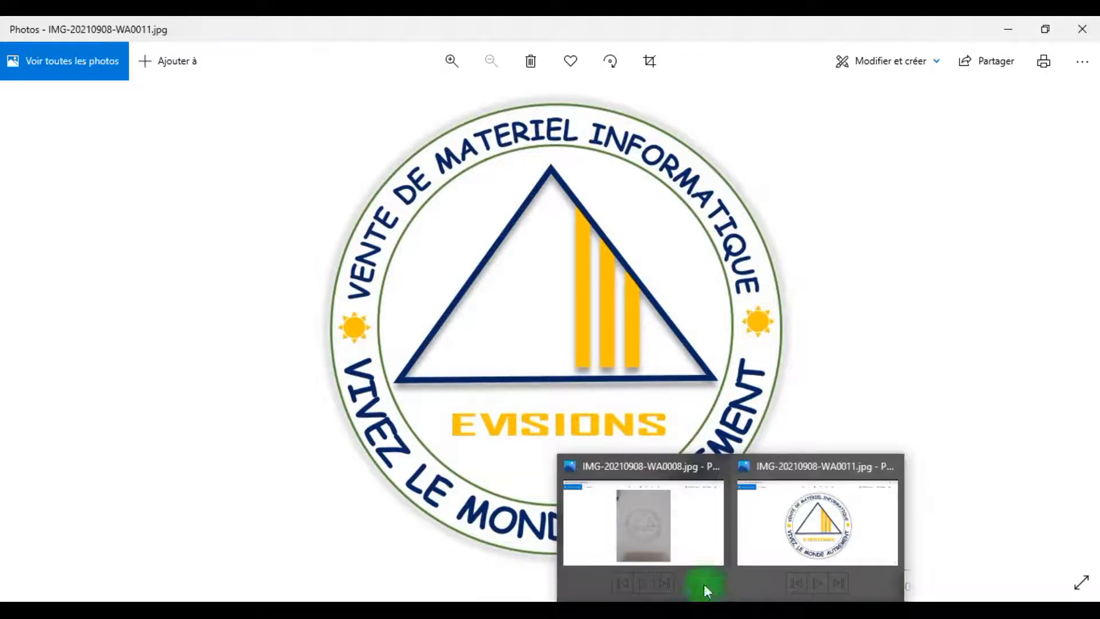
{"action": "left_click", "coordinate": [677, 537]}
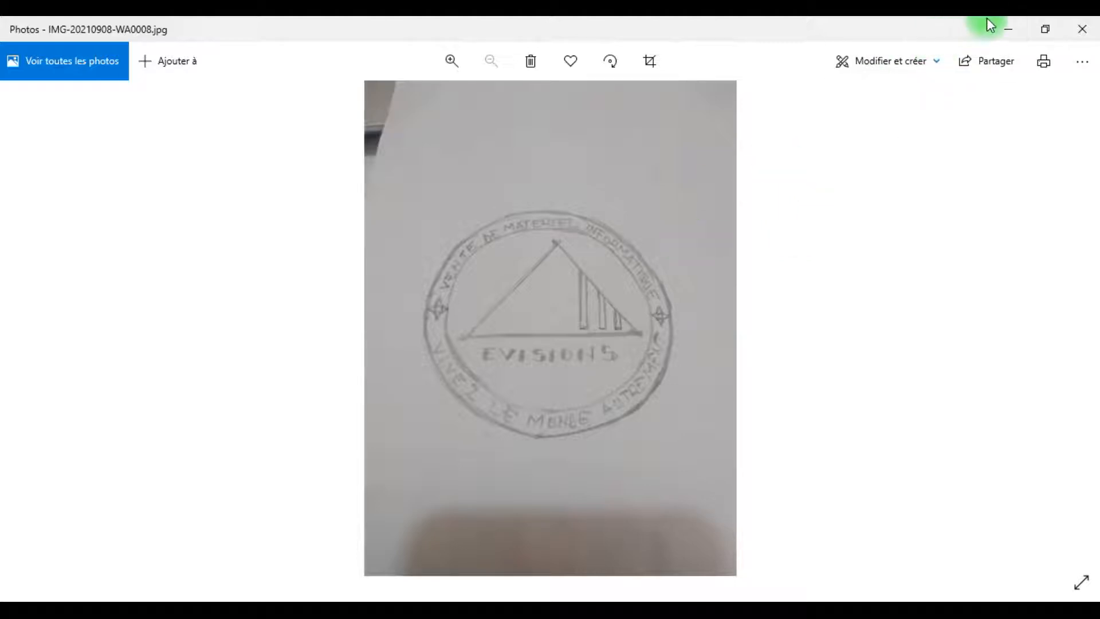
{"action": "left_click", "coordinate": [1007, 28]}
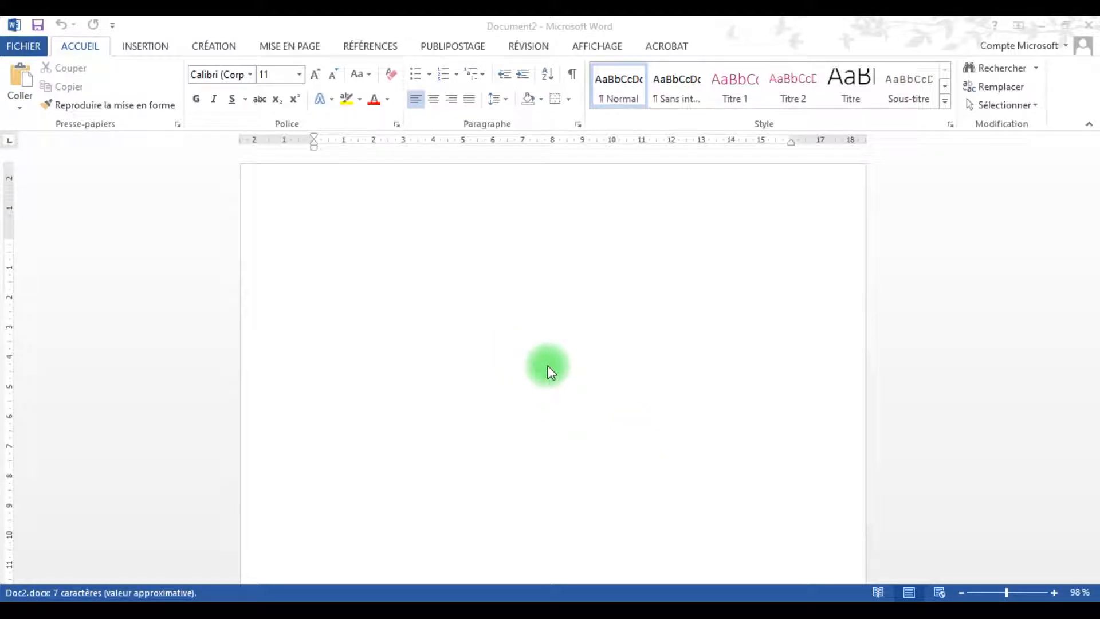
Step: Insert a text box about 13.13 cm wide and 8.4 cm high on the blank page
{"action": "left_click", "coordinate": [143, 49]}
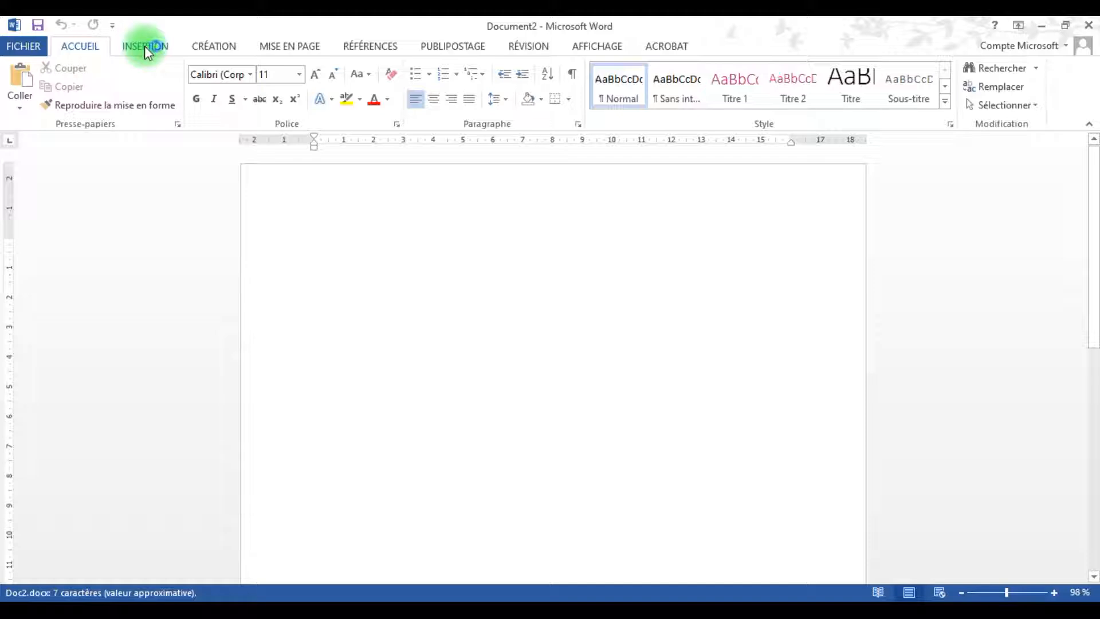
{"action": "left_click", "coordinate": [144, 46]}
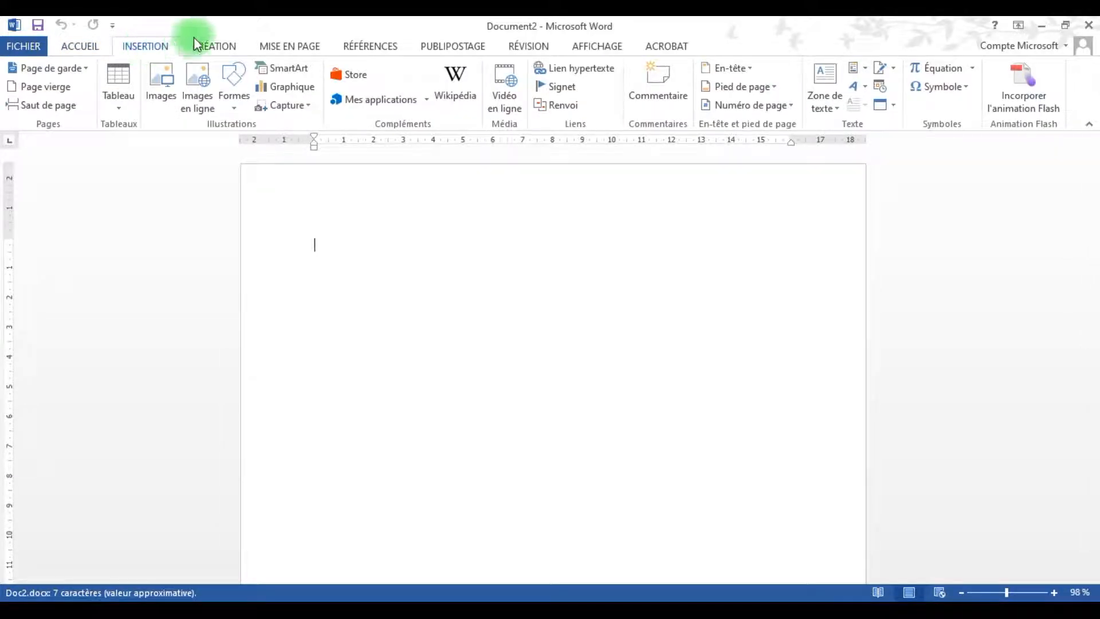
{"action": "left_click", "coordinate": [234, 97]}
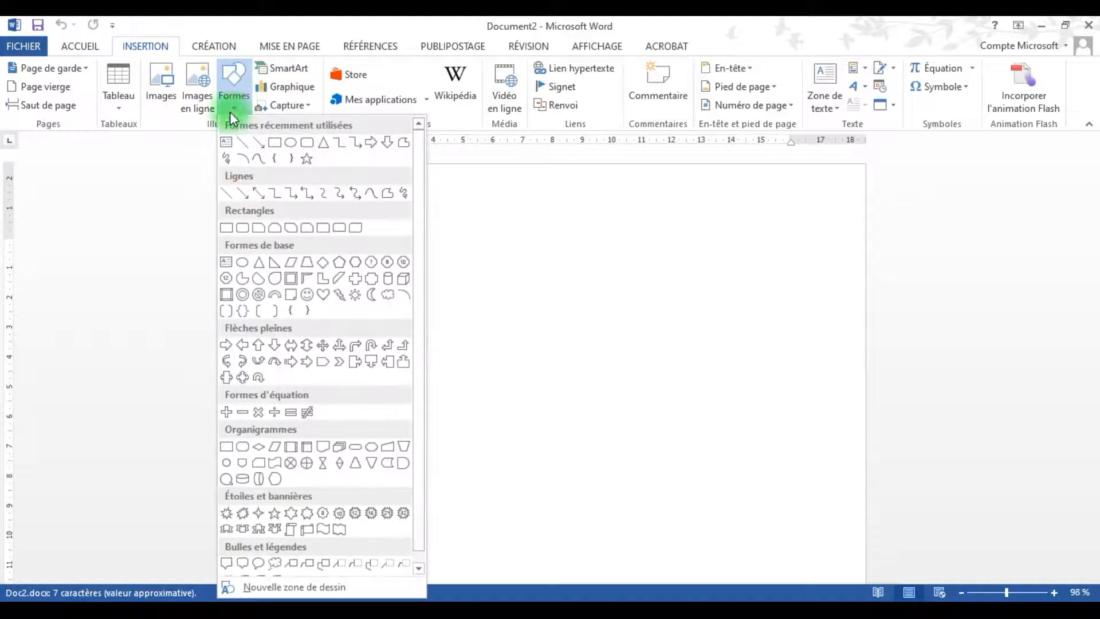
{"action": "left_click", "coordinate": [226, 144]}
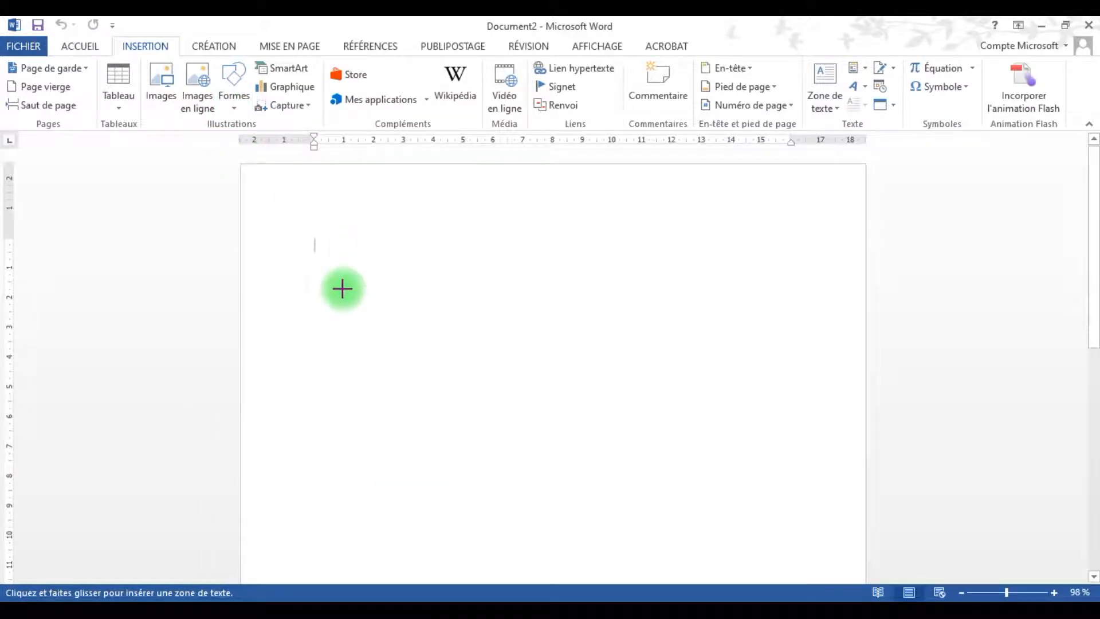
{"action": "left_click_drag", "start_coordinate": [342, 288], "coordinate": [735, 539]}
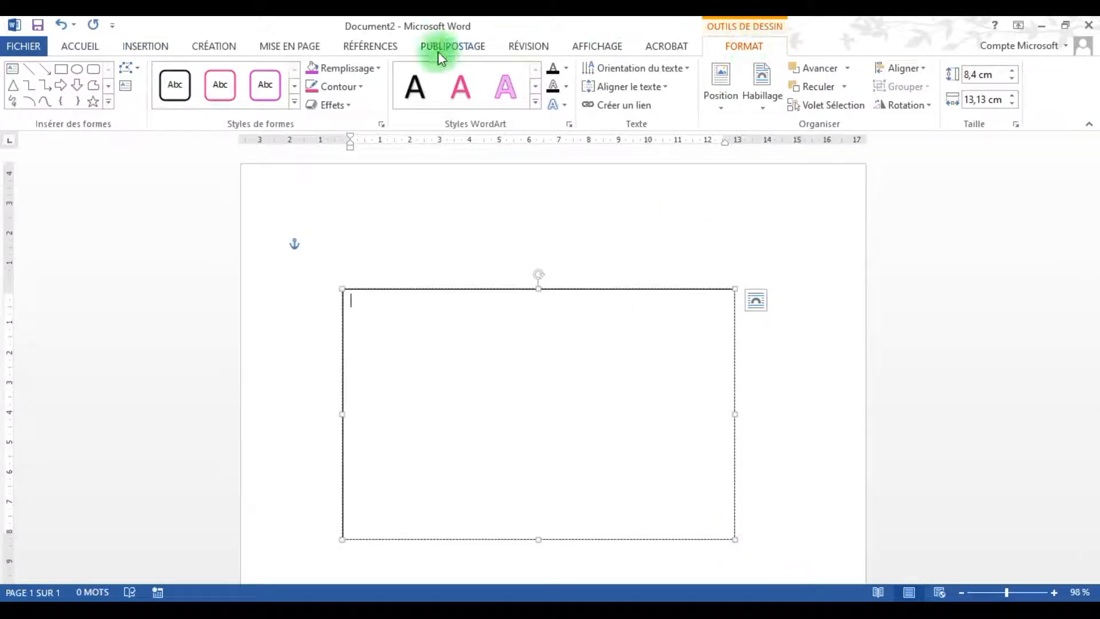
Step: Remove the fill and the outline of the text box
{"action": "left_click", "coordinate": [370, 72]}
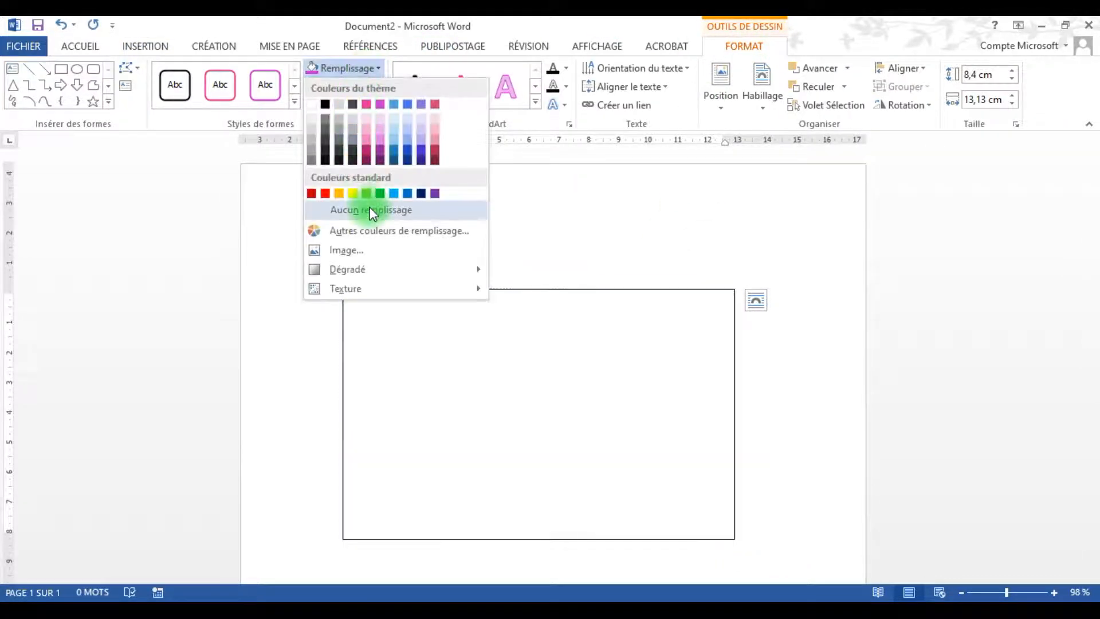
{"action": "left_click", "coordinate": [368, 210]}
{"action": "left_click", "coordinate": [334, 87]}
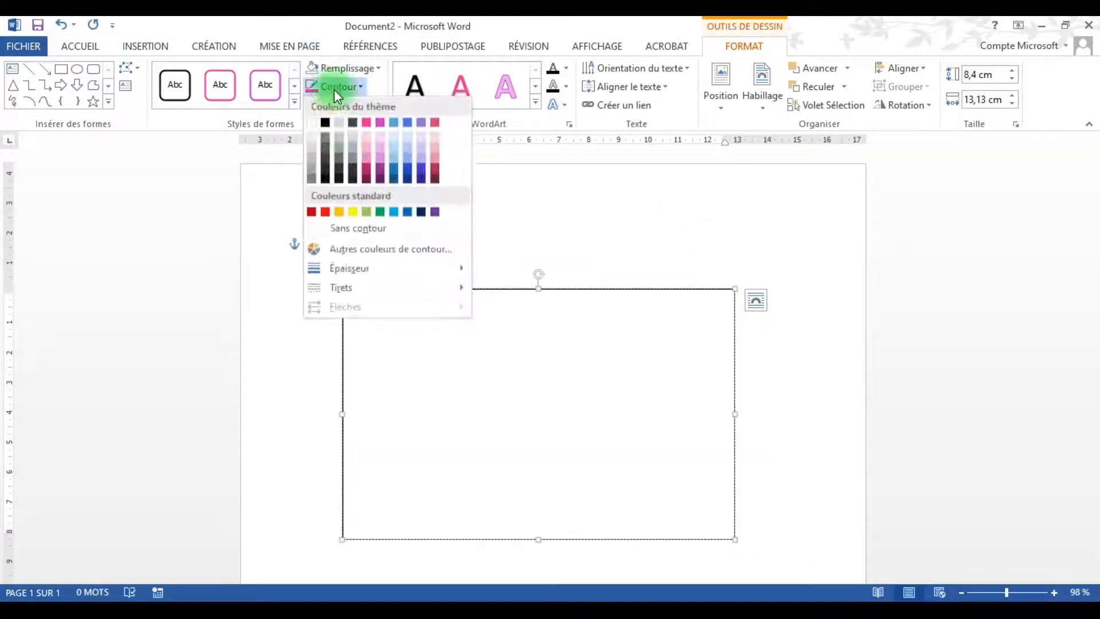
{"action": "left_click", "coordinate": [354, 229]}
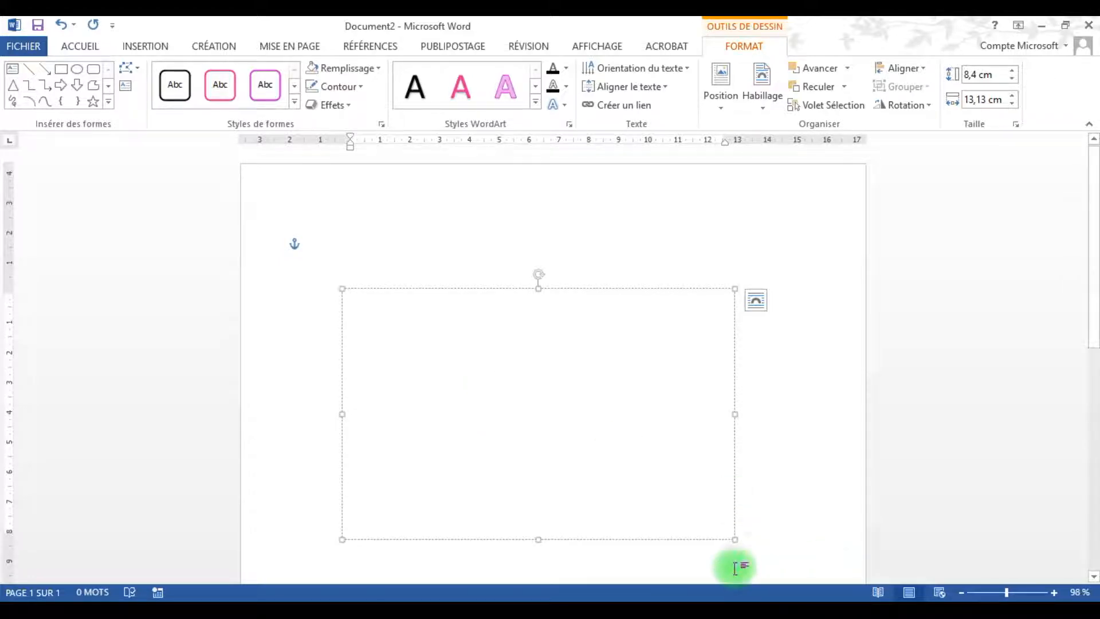
Step: Check the wording on the logo sketch and enter "VENTE DE MATERIEL INFORMATIQUE" in the text box in Document2
{"action": "mouse_move", "coordinate": [717, 596]}
{"action": "left_click", "coordinate": [665, 523]}
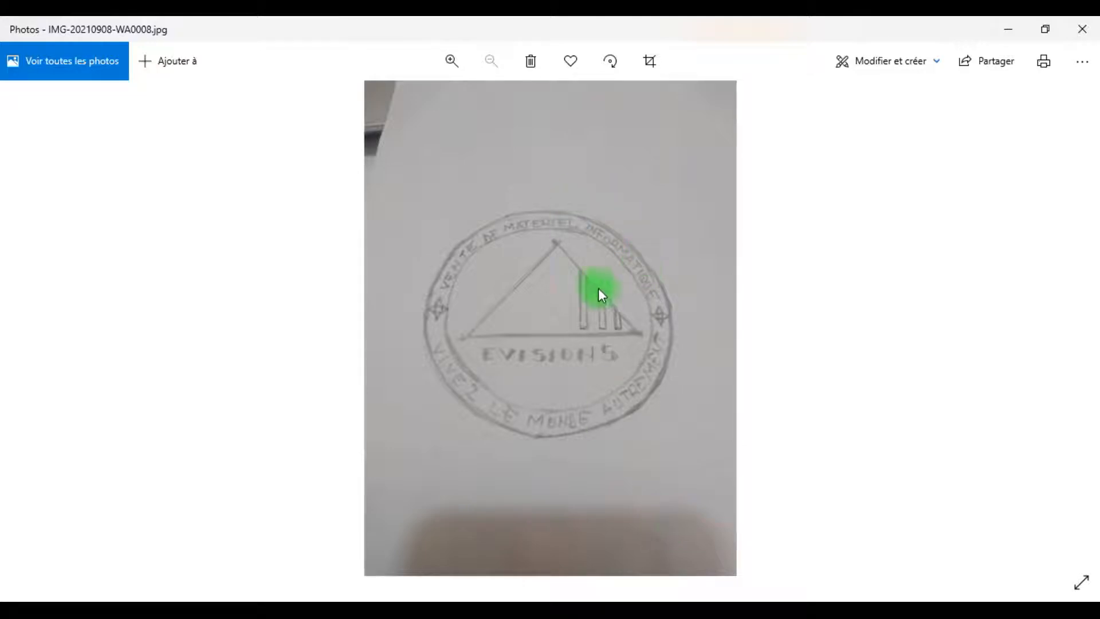
{"action": "mouse_move", "coordinate": [800, 597]}
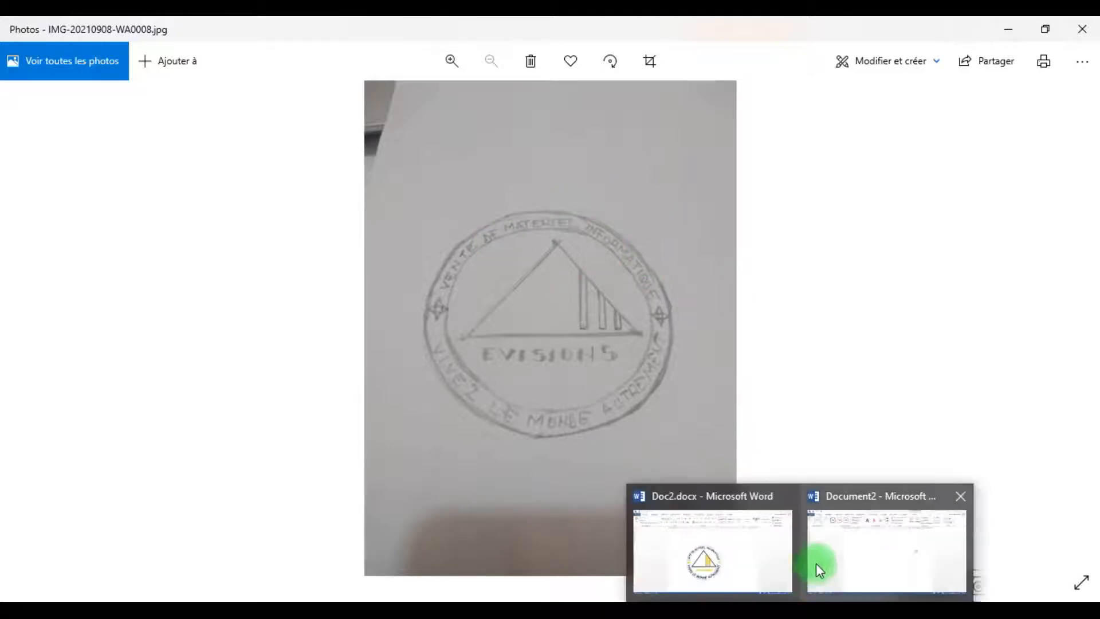
{"action": "left_click", "coordinate": [831, 557]}
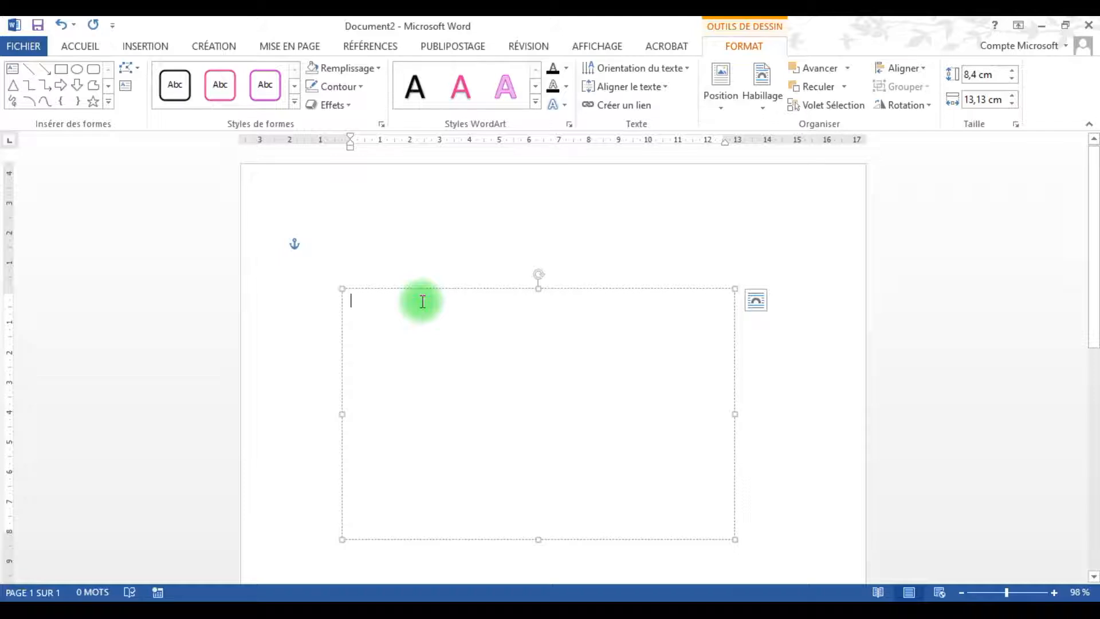
{"action": "type", "text": "VENTE "}
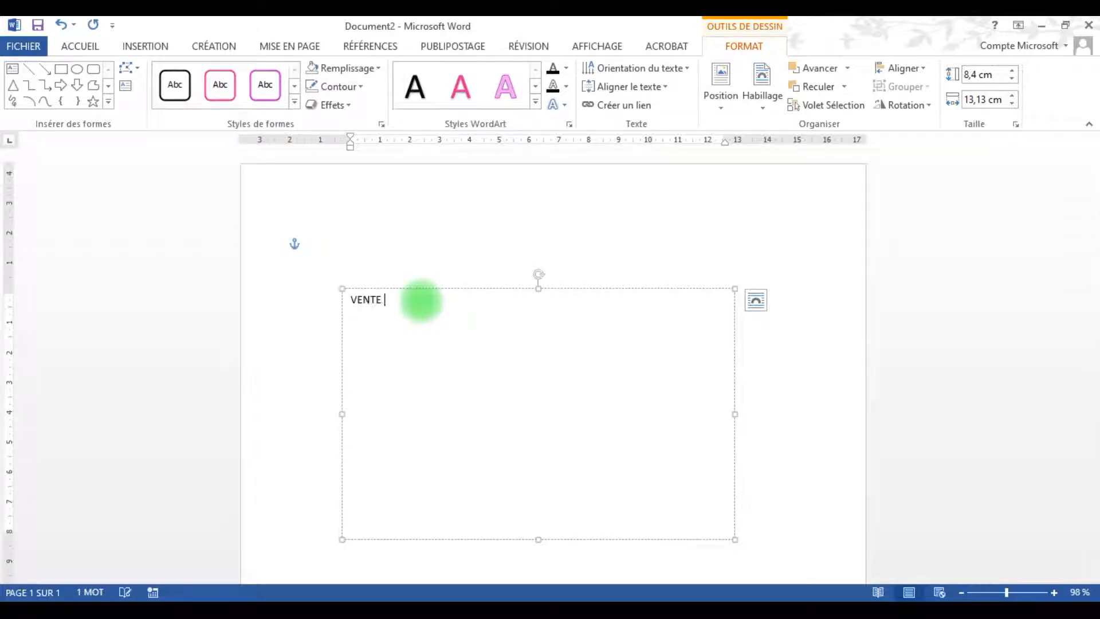
{"action": "type", "text": "DE MA"}
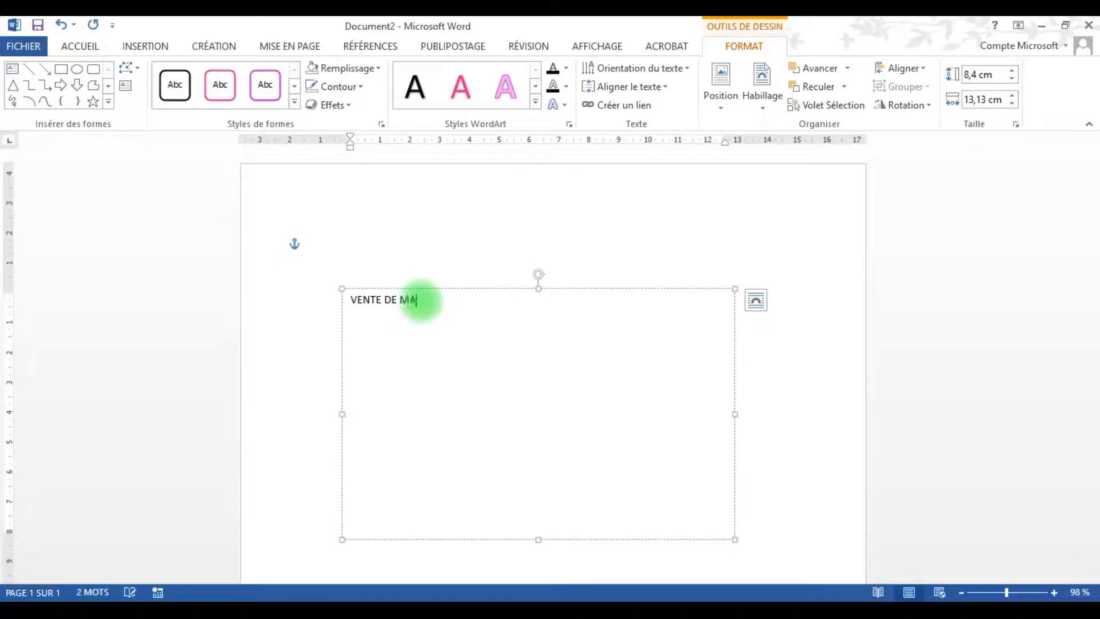
{"action": "type", "text": "T2RIE"}
{"action": "key", "text": "BackSpace"}
{"action": "key", "text": "BackSpace"}
{"action": "key", "text": "BackSpace"}
{"action": "type", "text": "RIEL INFORMATIQIE"}
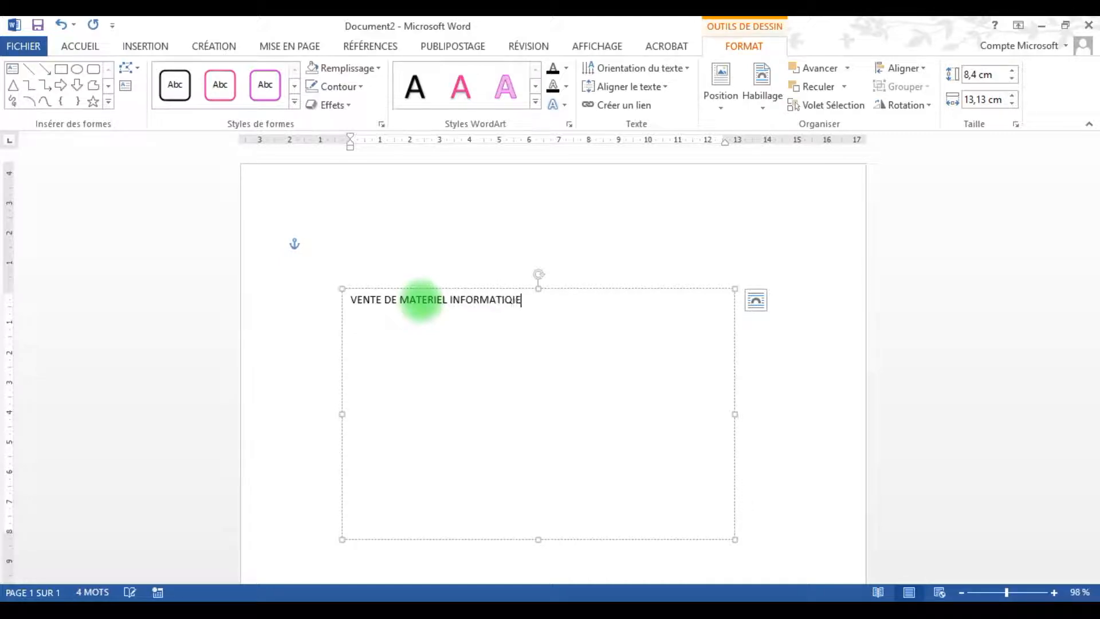
{"action": "key", "text": "BackSpace"}
{"action": "key", "text": "BackSpace"}
{"action": "key", "text": "BackSpace"}
{"action": "type", "text": "QUE"}
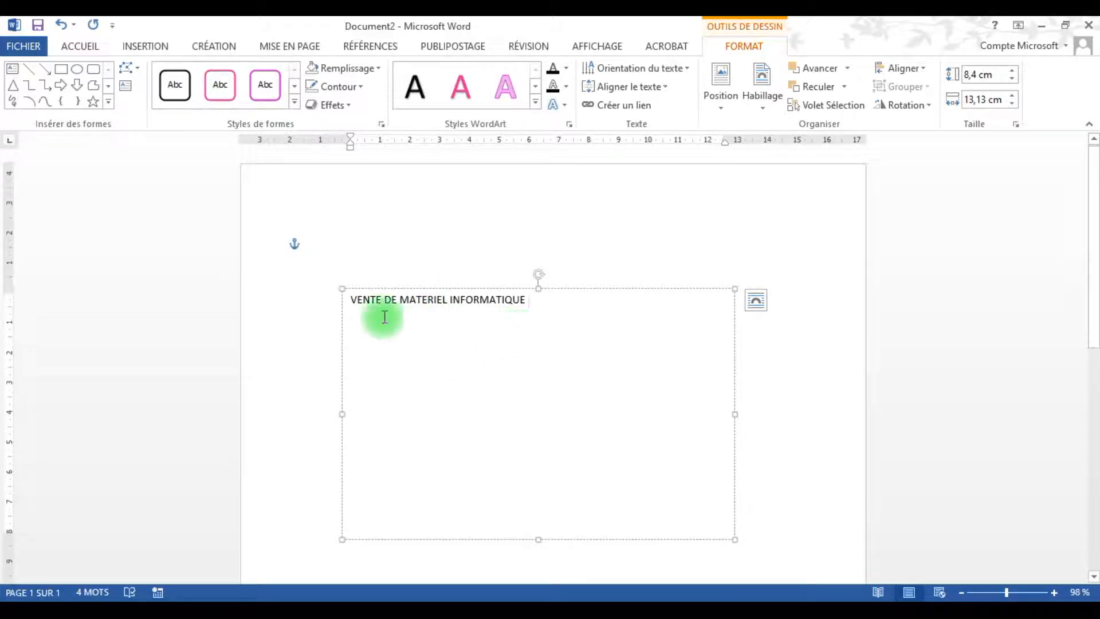
Step: Format the text box wording in bold Comic Sans MS at size 16
{"action": "left_click_drag", "start_coordinate": [350, 302], "coordinate": [621, 313]}
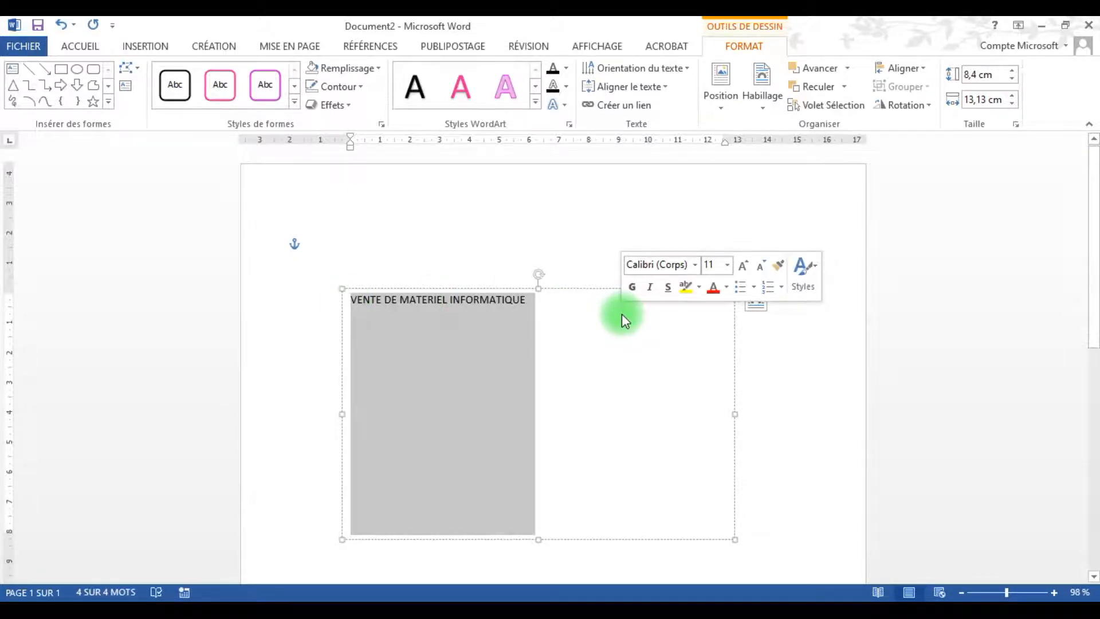
{"action": "left_click", "coordinate": [699, 265]}
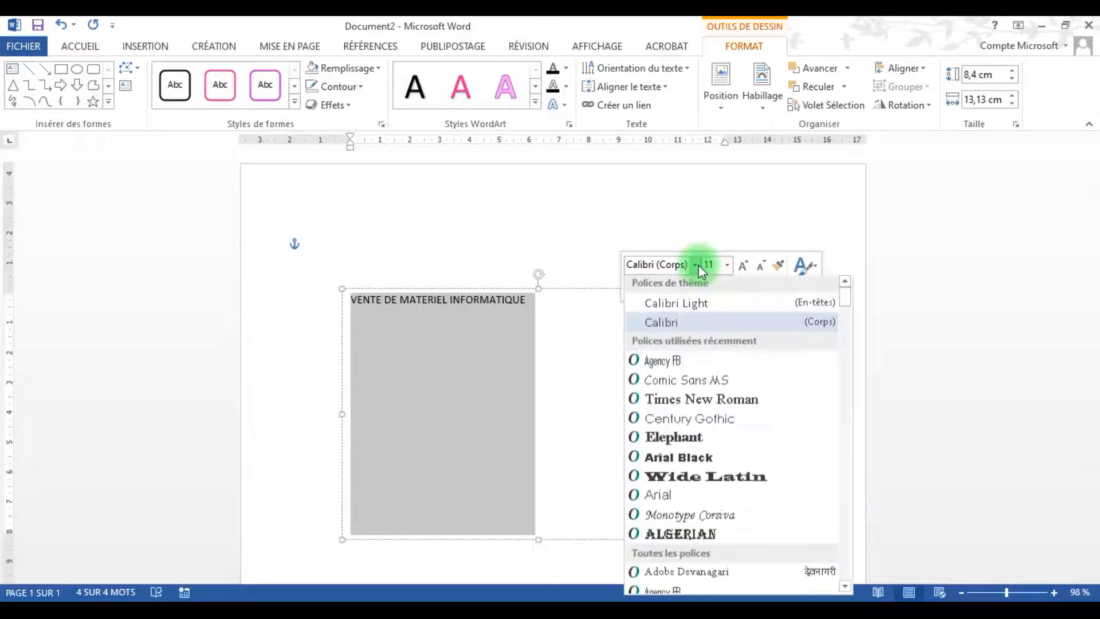
{"action": "left_click", "coordinate": [719, 387]}
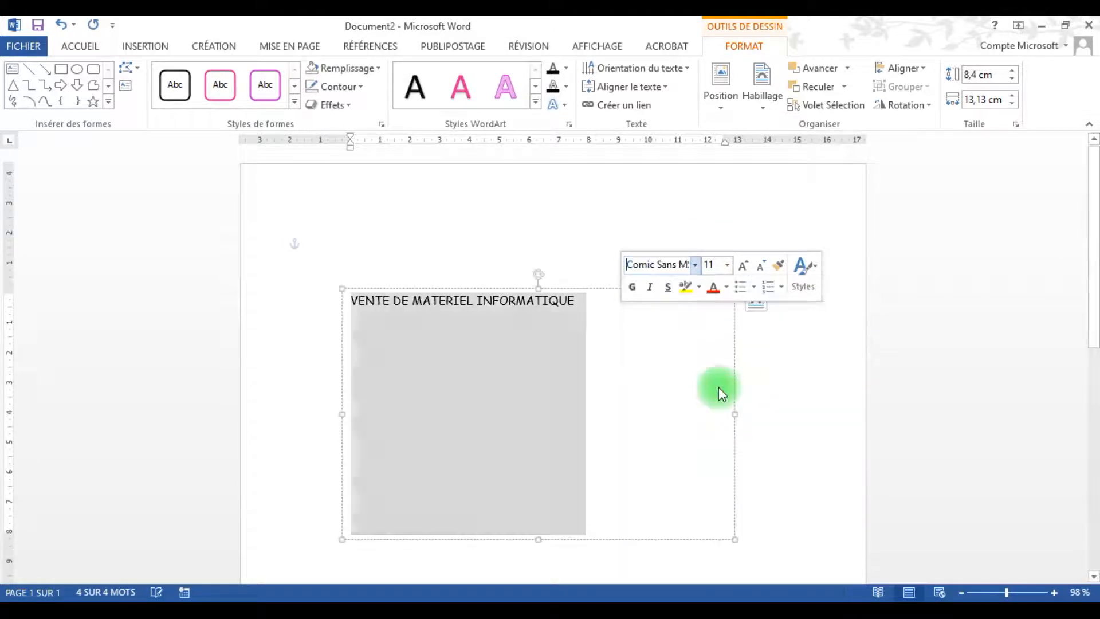
{"action": "left_click", "coordinate": [632, 287]}
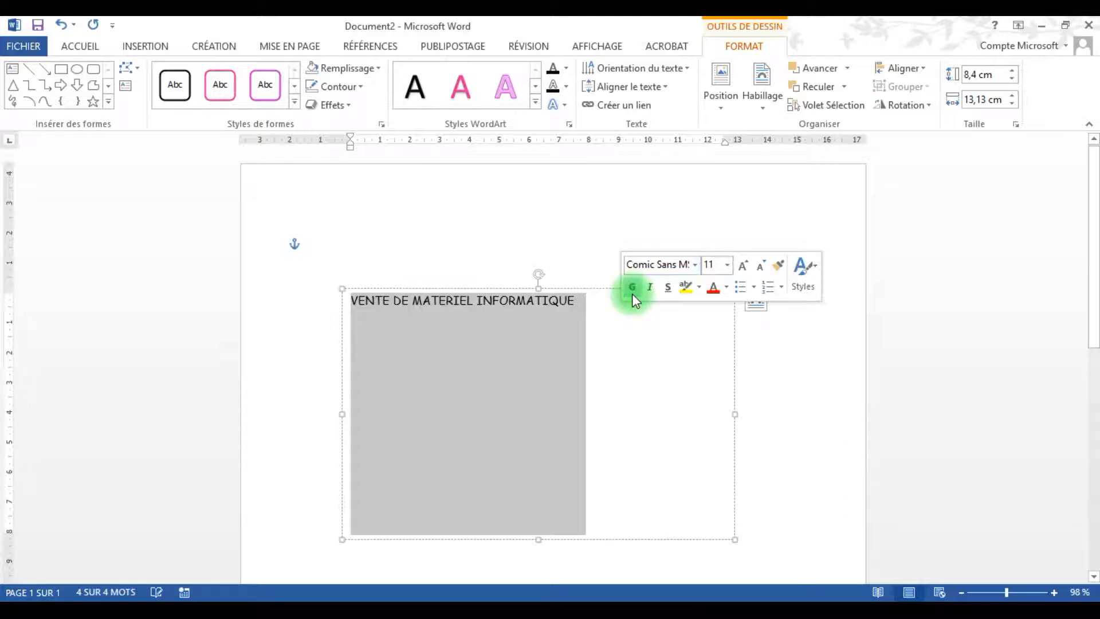
{"action": "left_click", "coordinate": [743, 266]}
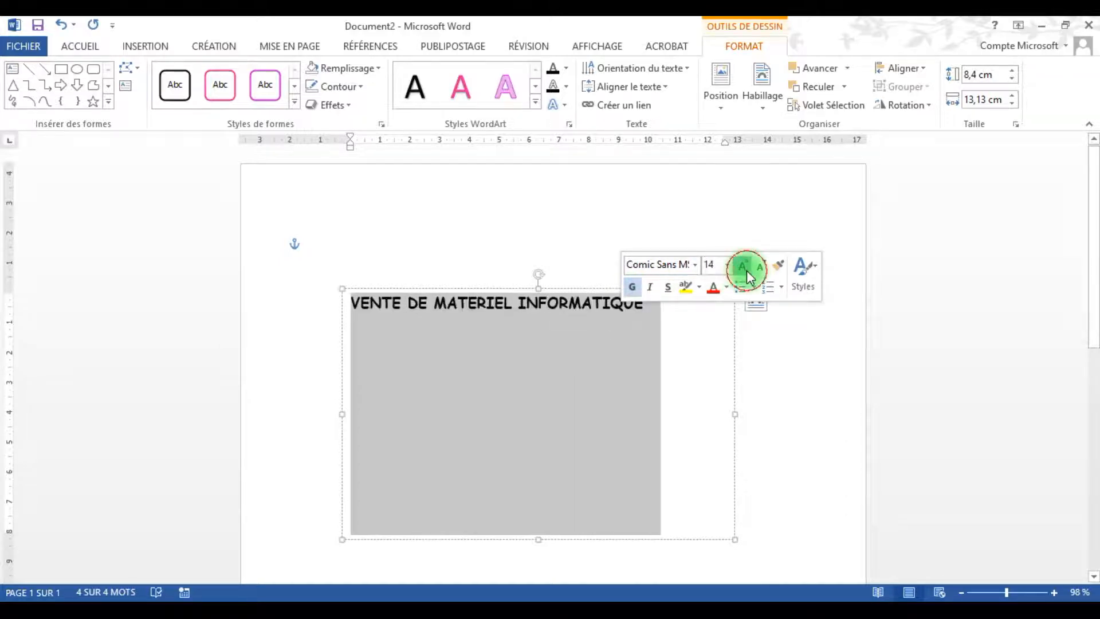
{"action": "left_click", "coordinate": [742, 265]}
{"action": "left_click", "coordinate": [742, 266]}
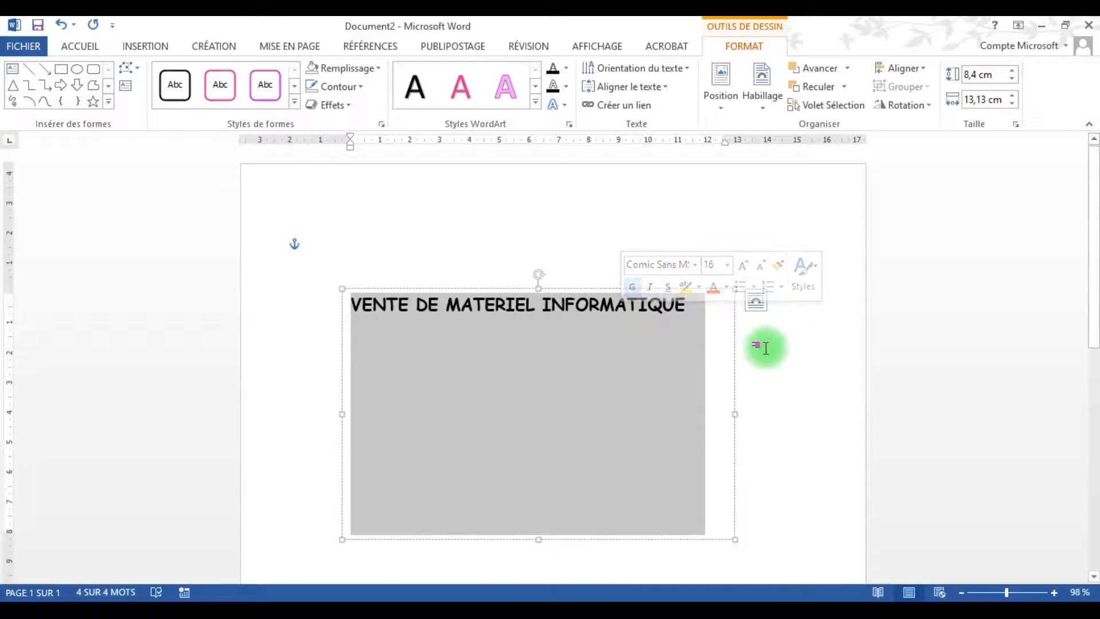
Step: Set the font colour of the text box wording to the standard dark blue
{"action": "mouse_move", "coordinate": [745, 599]}
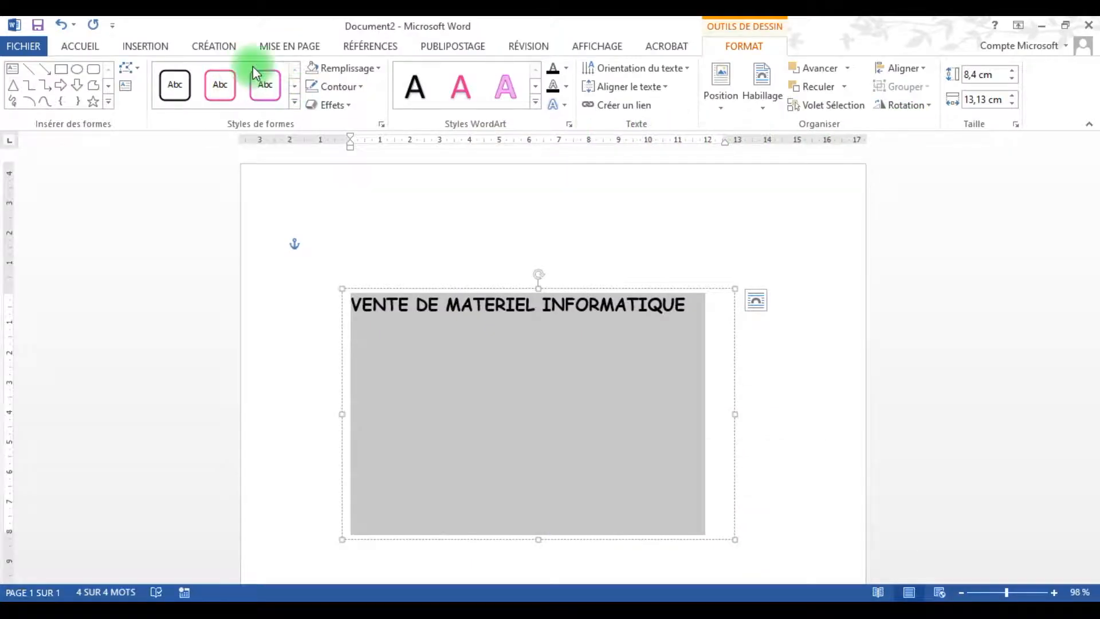
{"action": "left_click", "coordinate": [89, 48]}
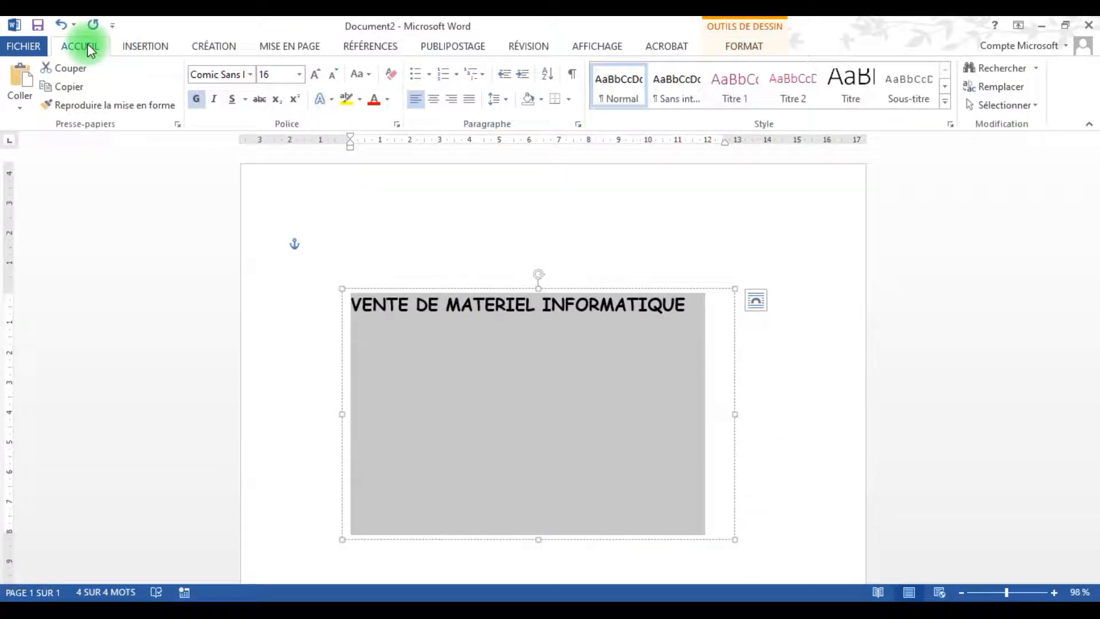
{"action": "left_click", "coordinate": [388, 101]}
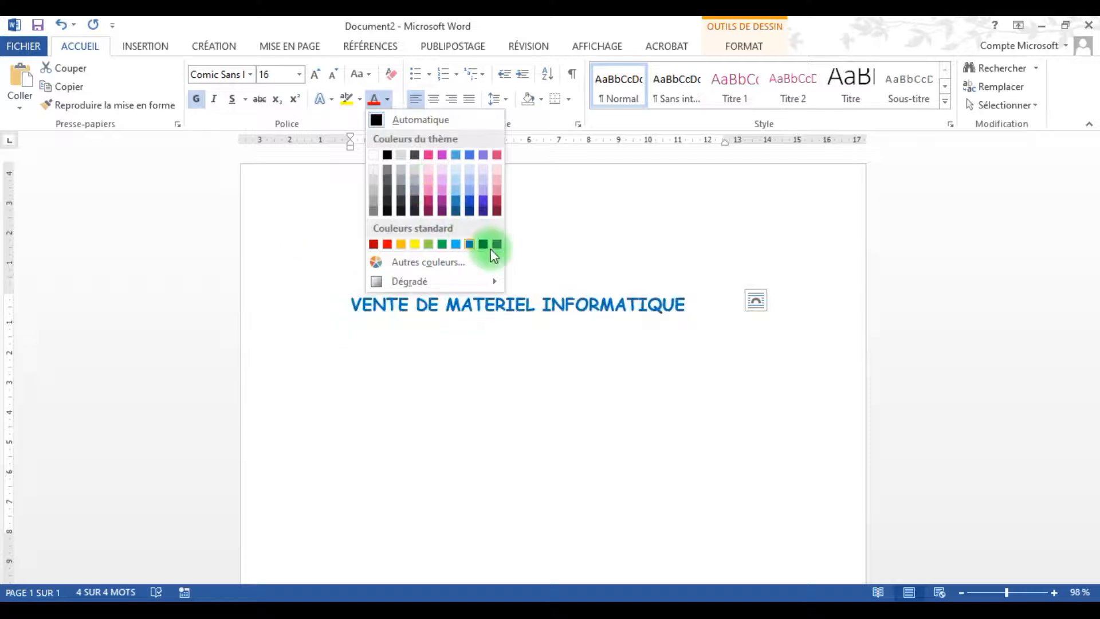
{"action": "left_click", "coordinate": [486, 245]}
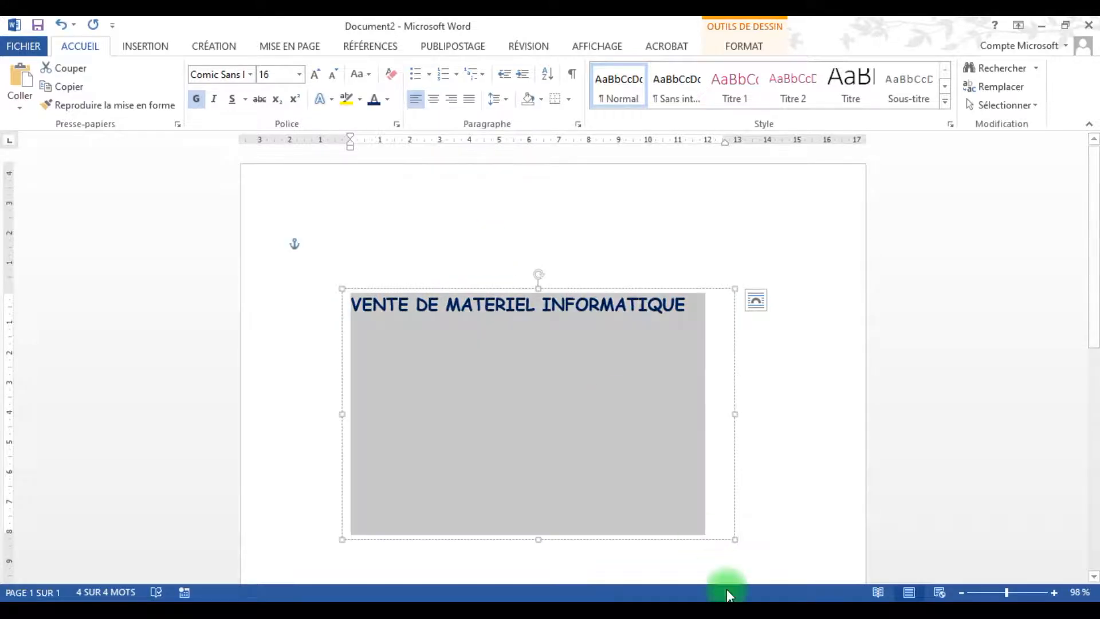
{"action": "left_click", "coordinate": [682, 386]}
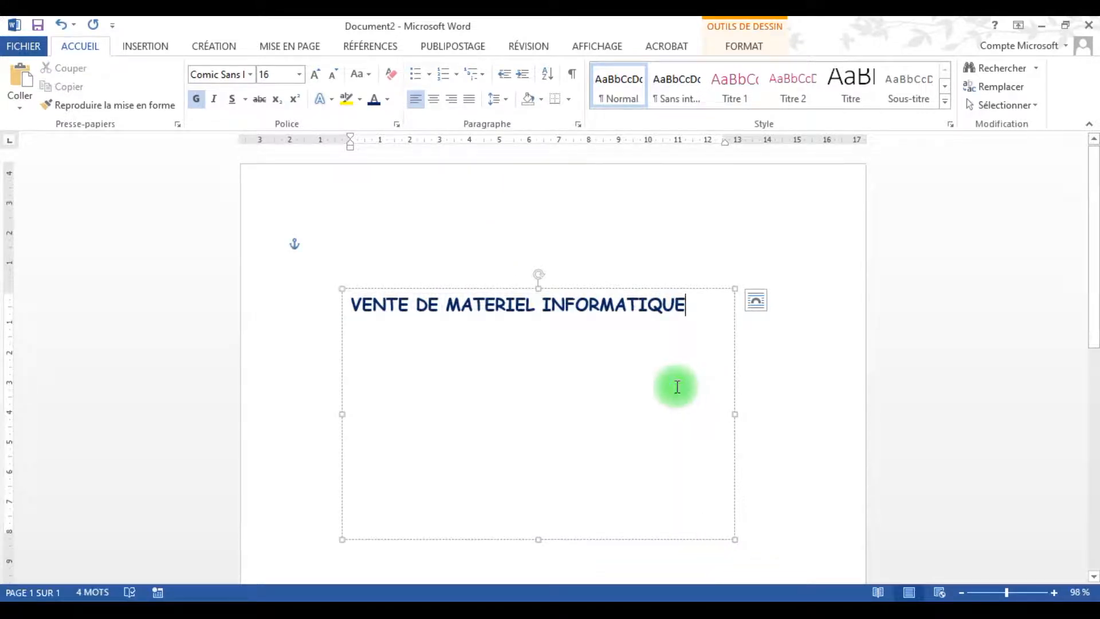
Step: Apply the upward arch Follow Path transform to the text box wording
{"action": "left_click", "coordinate": [738, 53]}
{"action": "left_click", "coordinate": [554, 104]}
{"action": "mouse_move", "coordinate": [626, 312]}
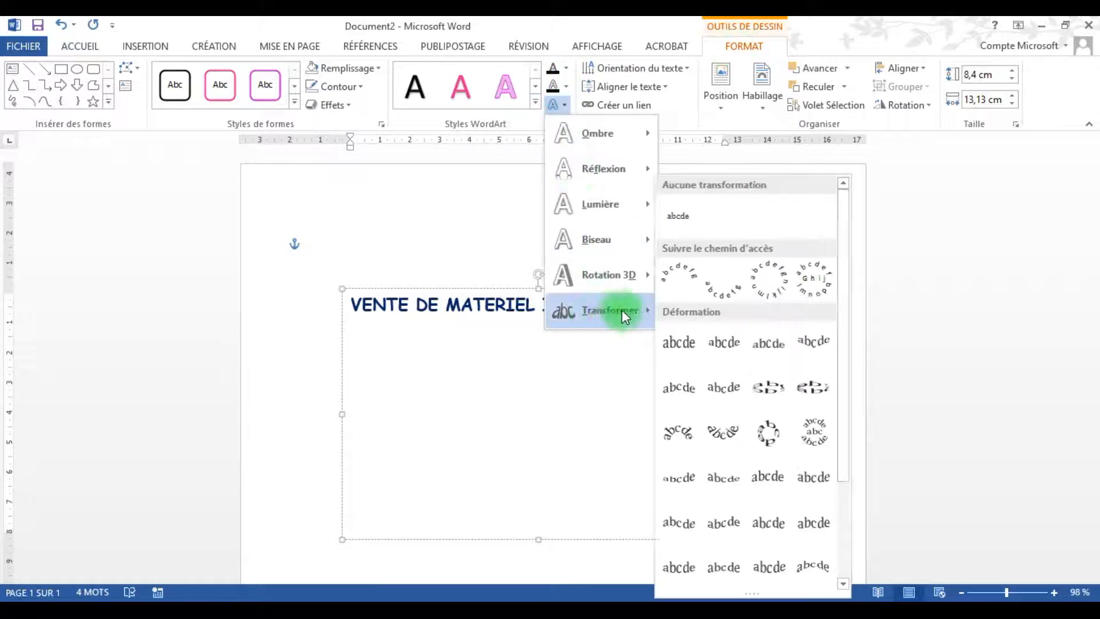
{"action": "left_click", "coordinate": [669, 289]}
Step: Move the text box up the page, resize it to about 7.3 by 8.24 cm, and adjust the arc's start so the wording curves evenly
{"action": "left_click_drag", "start_coordinate": [337, 346], "coordinate": [358, 287]}
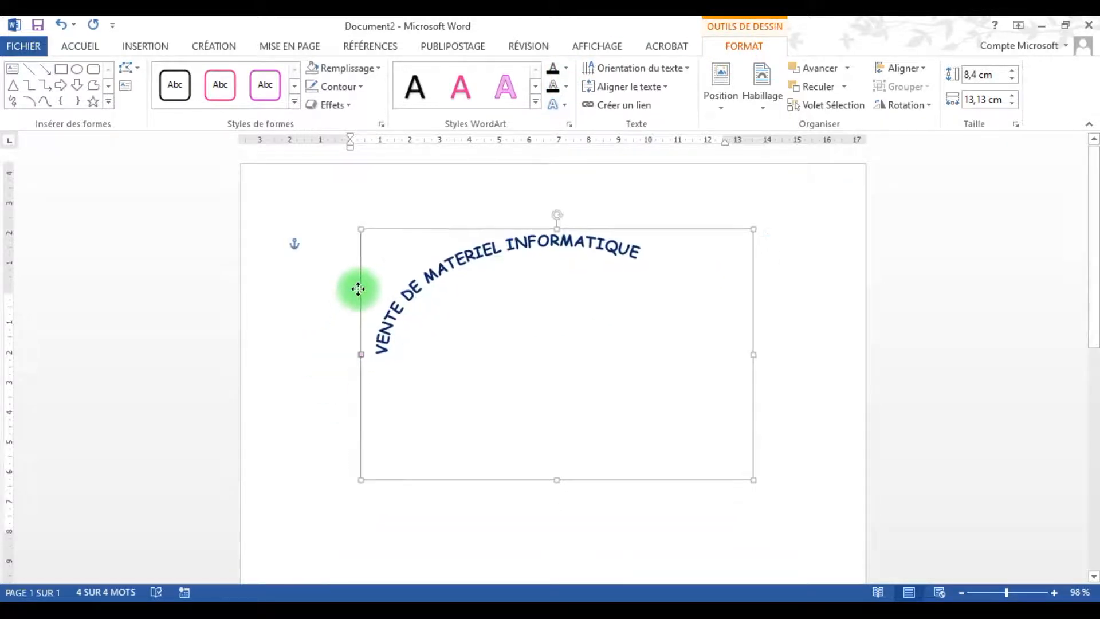
{"action": "left_click_drag", "start_coordinate": [750, 352], "coordinate": [597, 353]}
{"action": "mouse_move", "coordinate": [353, 356]}
{"action": "left_mouse_down"}
{"action": "mouse_move", "coordinate": [381, 326]}
{"action": "mouse_move", "coordinate": [376, 360]}
{"action": "mouse_move", "coordinate": [361, 363]}
{"action": "mouse_move", "coordinate": [361, 325]}
{"action": "mouse_move", "coordinate": [514, 351]}
{"action": "mouse_move", "coordinate": [358, 321]}
{"action": "mouse_move", "coordinate": [361, 348]}
{"action": "left_mouse_up"}
{"action": "left_click_drag", "start_coordinate": [596, 353], "coordinate": [582, 353]}
{"action": "mouse_move", "coordinate": [359, 227]}
{"action": "left_mouse_down"}
{"action": "mouse_move", "coordinate": [368, 233]}
{"action": "mouse_move", "coordinate": [361, 225]}
{"action": "left_mouse_up"}
{"action": "left_click_drag", "start_coordinate": [358, 348], "coordinate": [352, 345]}
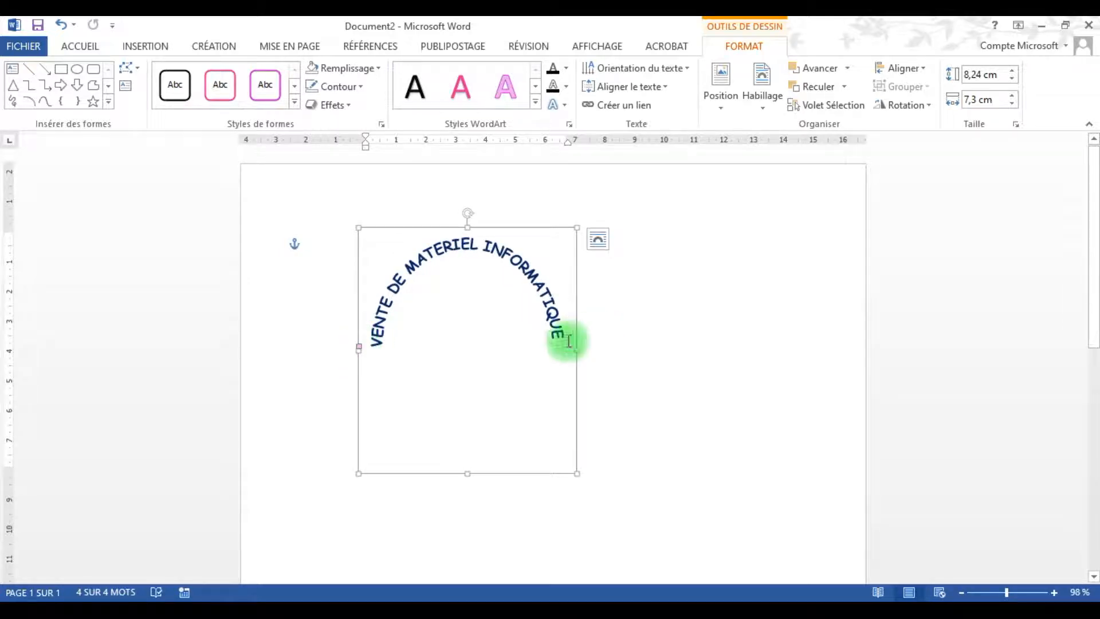
{"action": "left_click_drag", "start_coordinate": [577, 350], "coordinate": [568, 348]}
{"action": "left_click_drag", "start_coordinate": [359, 347], "coordinate": [362, 340]}
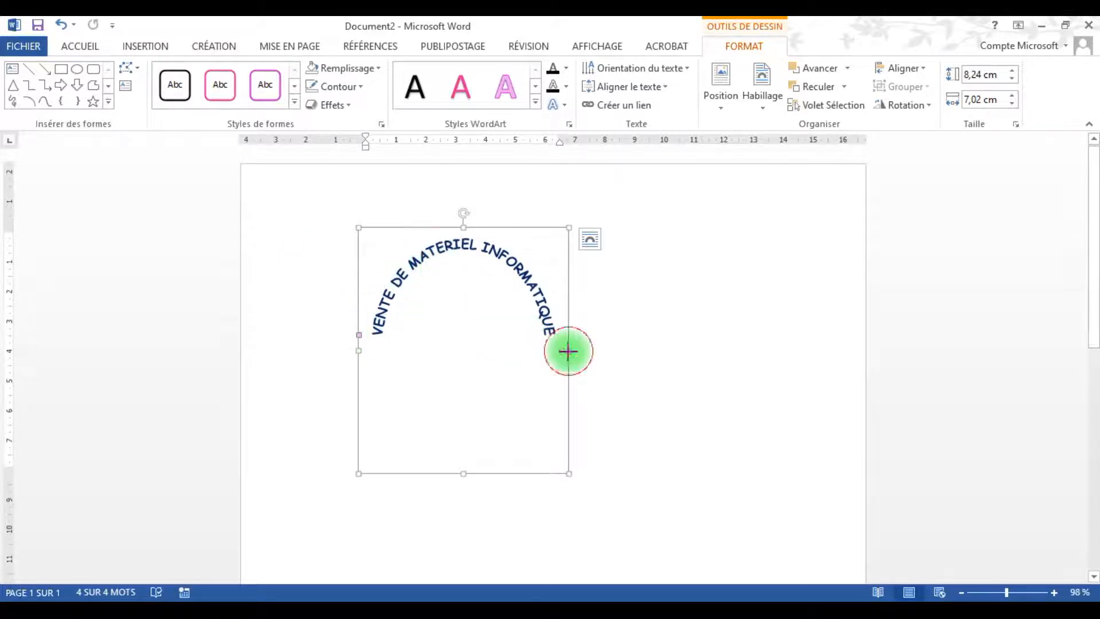
{"action": "left_click_drag", "start_coordinate": [567, 349], "coordinate": [576, 352]}
{"action": "left_click", "coordinate": [707, 380]}
{"action": "left_click", "coordinate": [482, 317]}
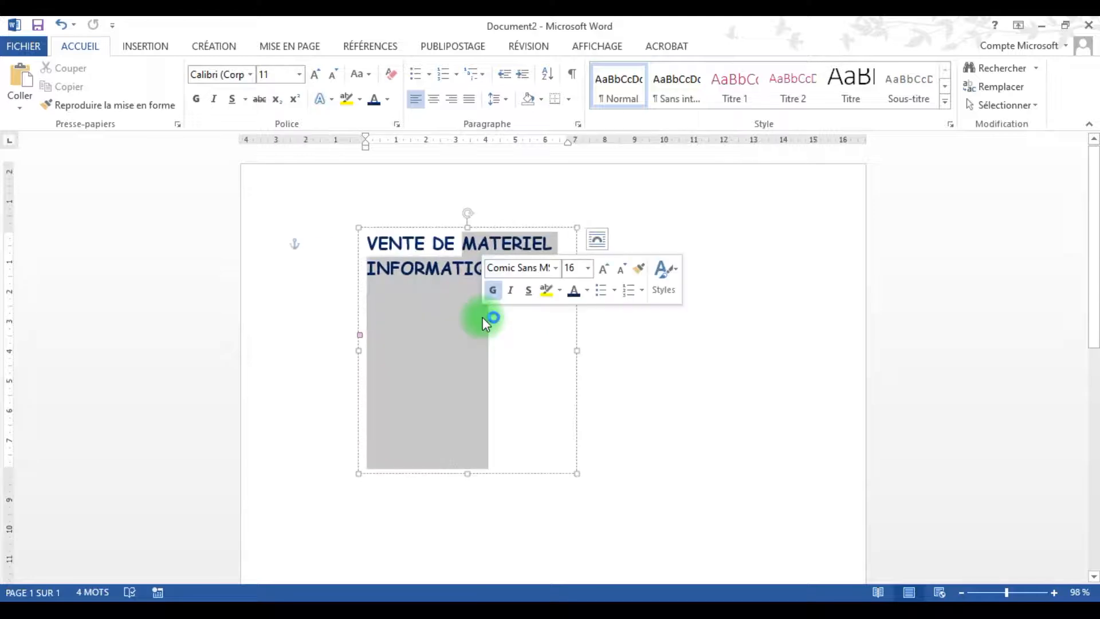
Step: Widen the arched "VENTE DE MATERIEL INFORMATIQUE" text box to 7.7 cm
{"action": "left_click", "coordinate": [764, 417]}
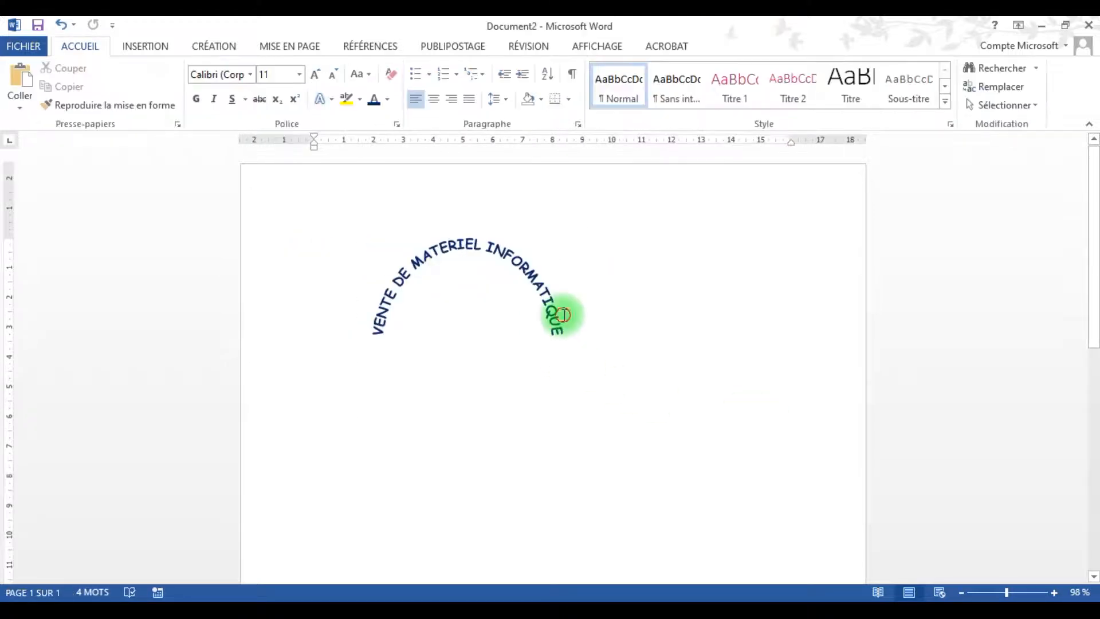
{"action": "left_click", "coordinate": [562, 318]}
{"action": "left_click_drag", "start_coordinate": [577, 347], "coordinate": [588, 354]}
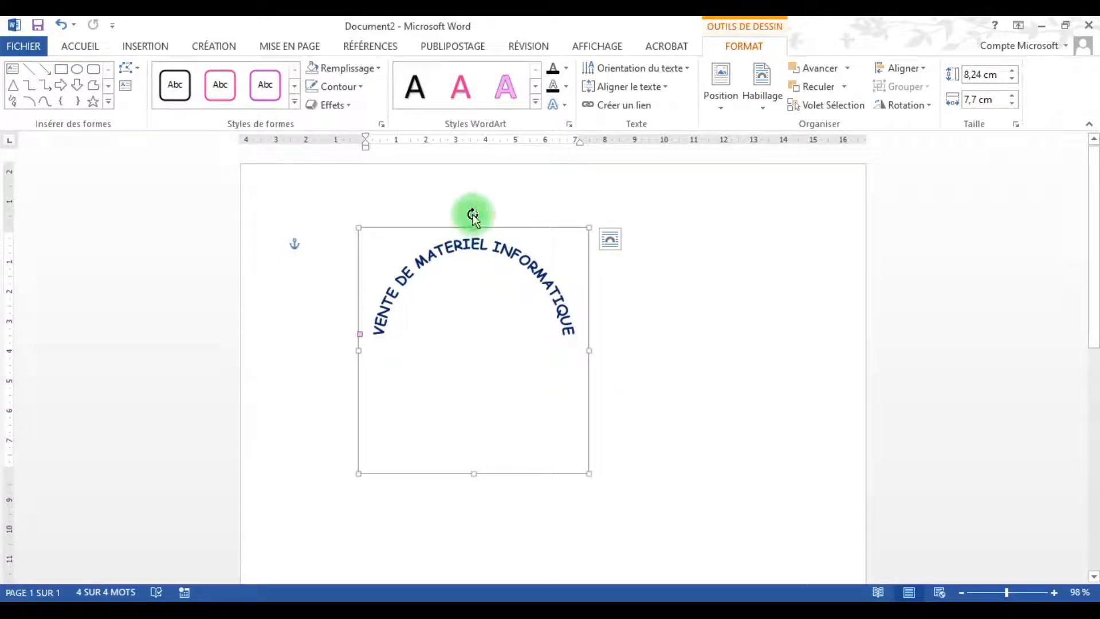
Step: Duplicate the arched text box and place the copy below the original, aligned with it
{"action": "key", "text": "ctrl+c"}
{"action": "key", "text": "ctrl+v"}
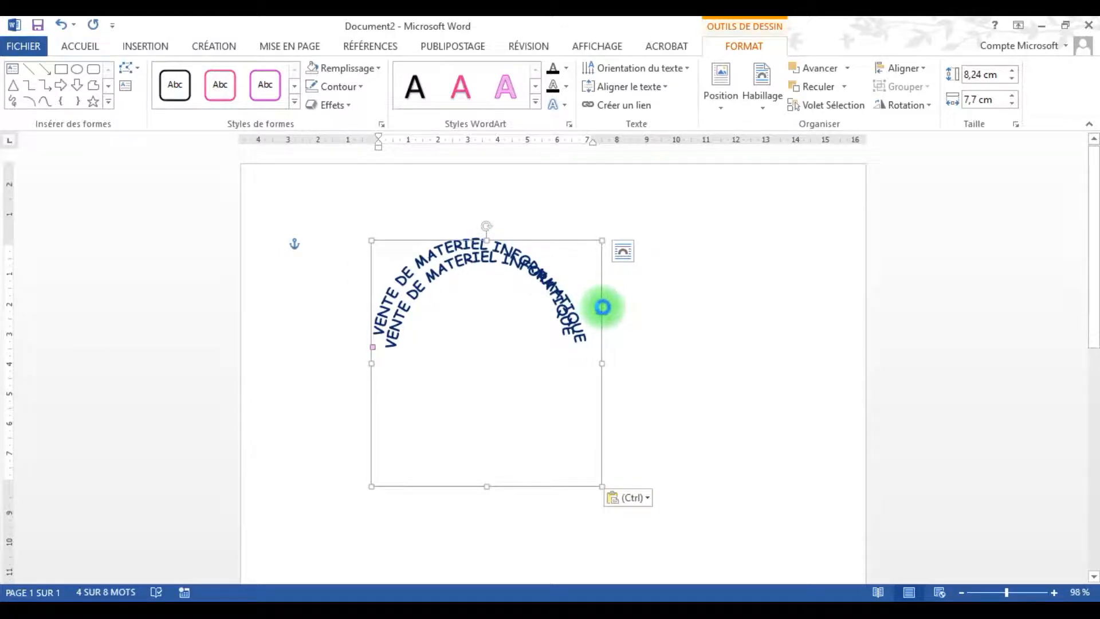
{"action": "left_click_drag", "start_coordinate": [602, 401], "coordinate": [589, 488]}
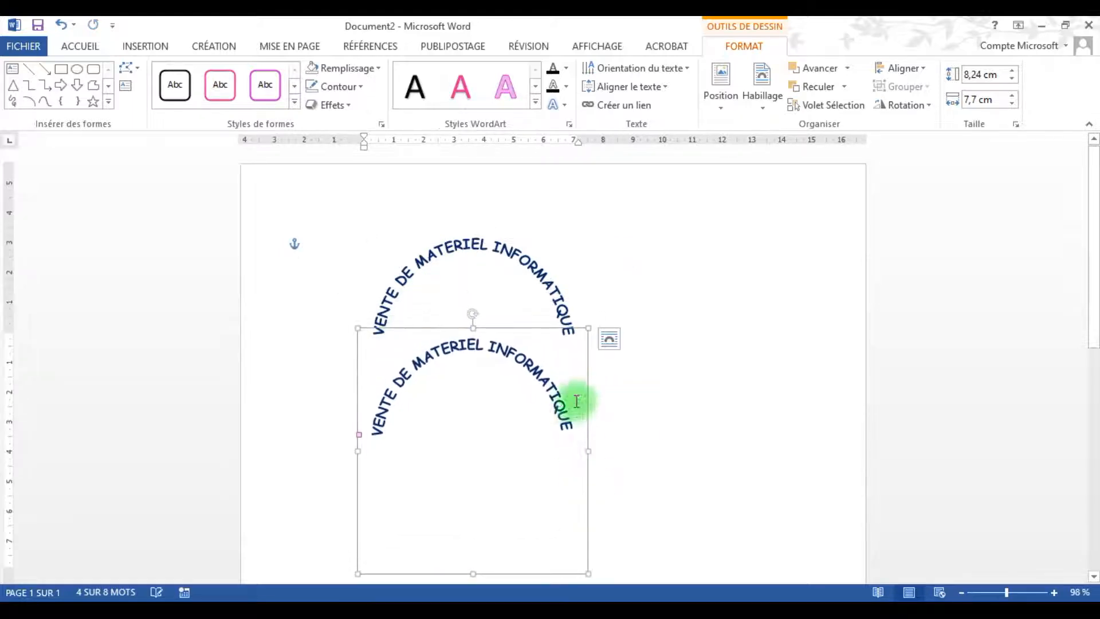
Step: Replace the wording in the copied text box with "VIVEZ LE MONDE AUTREMENT"
{"action": "triple_click", "coordinate": [559, 400]}
{"action": "triple_click", "coordinate": [560, 400]}
{"action": "triple_click", "coordinate": [559, 400]}
{"action": "double_click", "coordinate": [559, 400]}
{"action": "triple_click", "coordinate": [559, 400]}
{"action": "triple_click", "coordinate": [559, 400]}
{"action": "type", "text": "VIUV"}
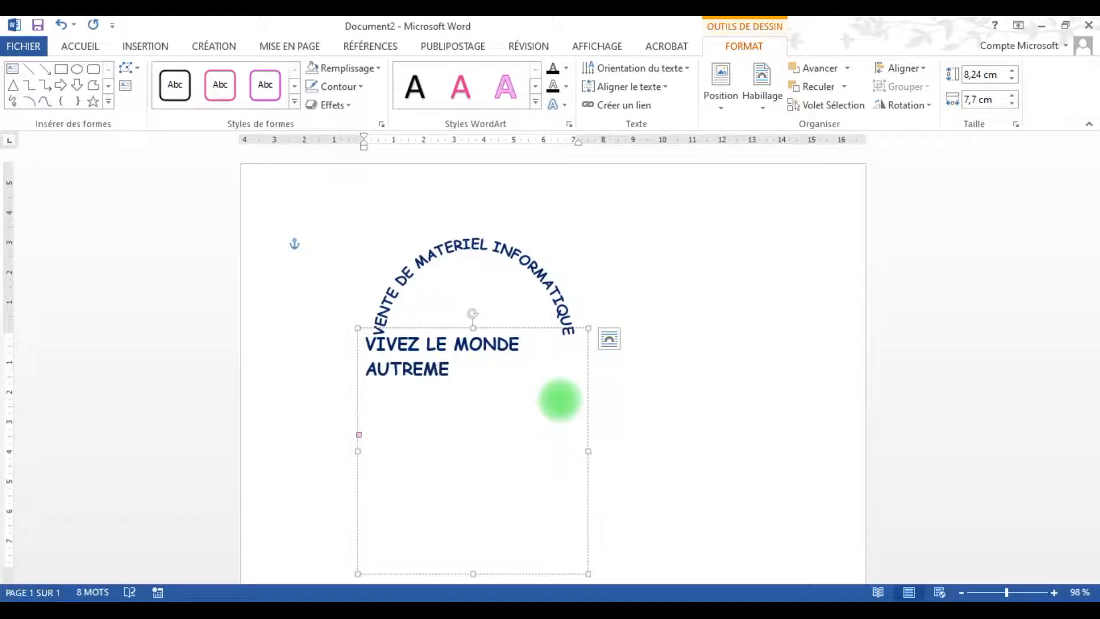
{"action": "left_click", "coordinate": [705, 442]}
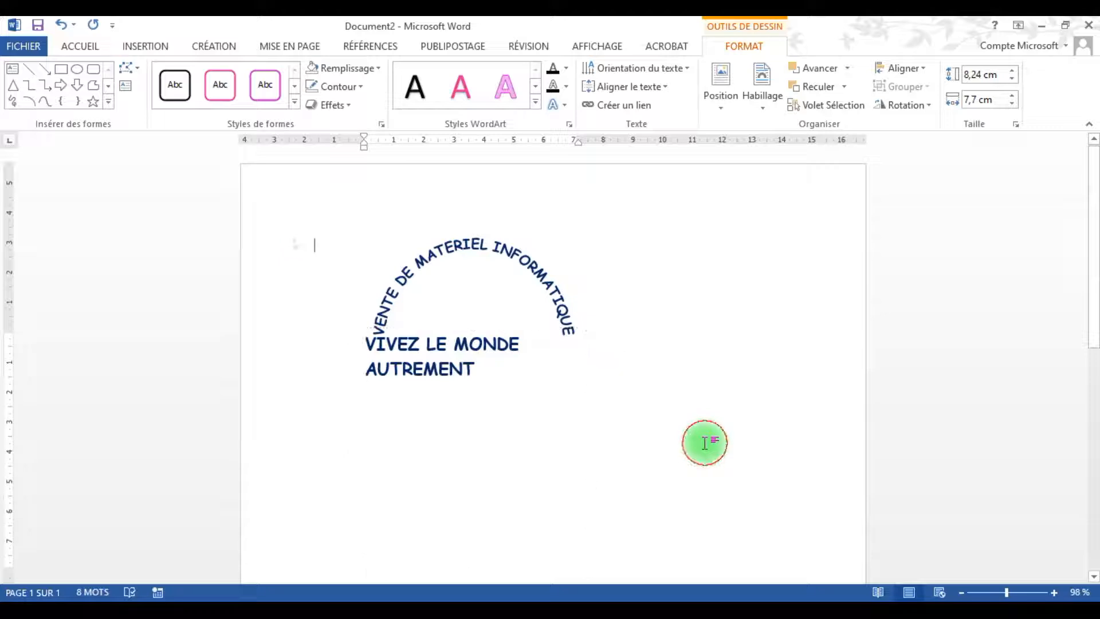
Step: Apply the downward arch Follow Path transform to the "VIVEZ LE MONDE AUTREMENT" wording
{"action": "left_click", "coordinate": [447, 347]}
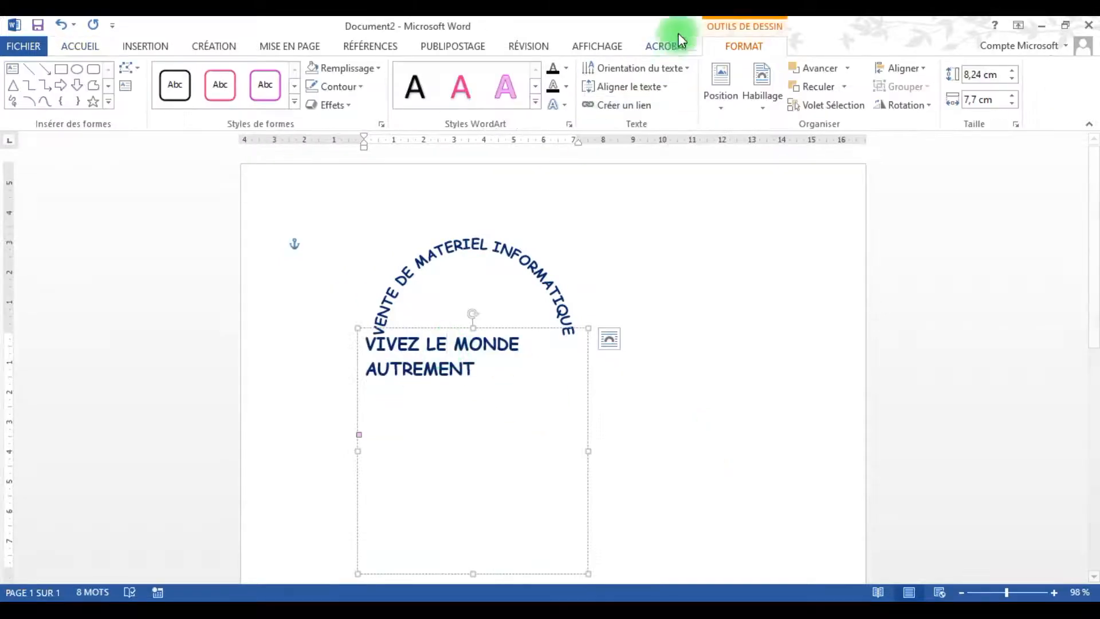
{"action": "left_click", "coordinate": [555, 109]}
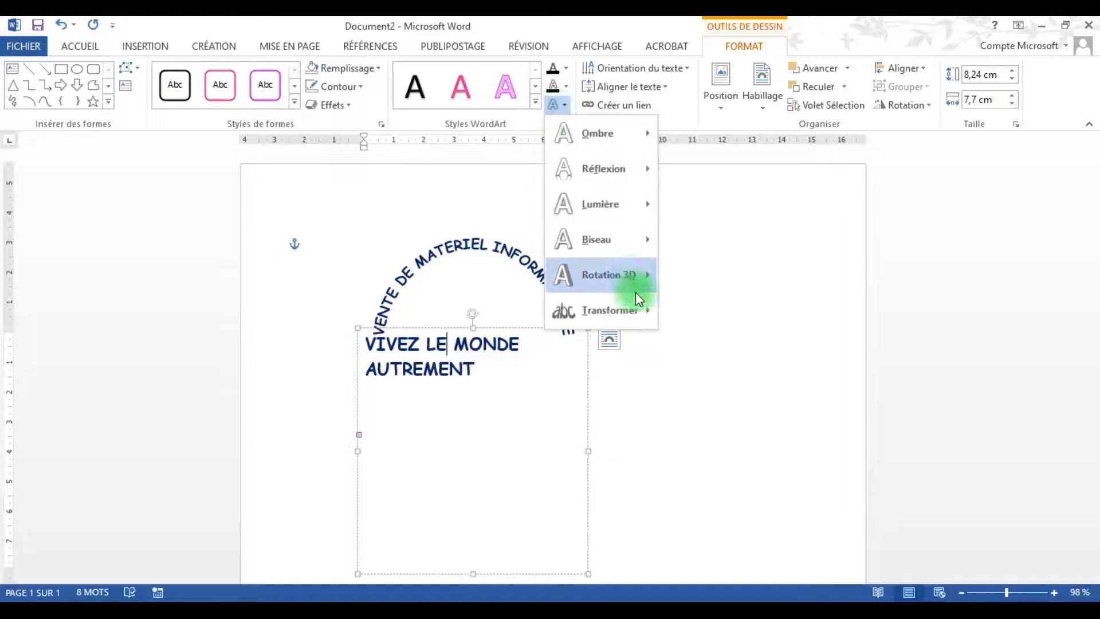
{"action": "mouse_move", "coordinate": [637, 307]}
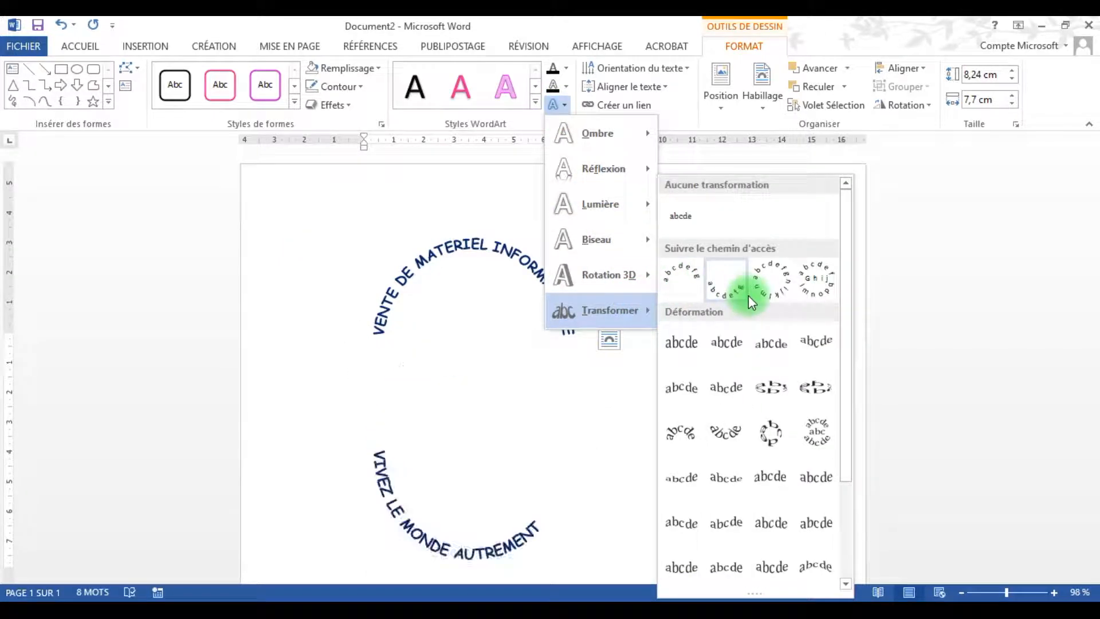
{"action": "left_click", "coordinate": [745, 291]}
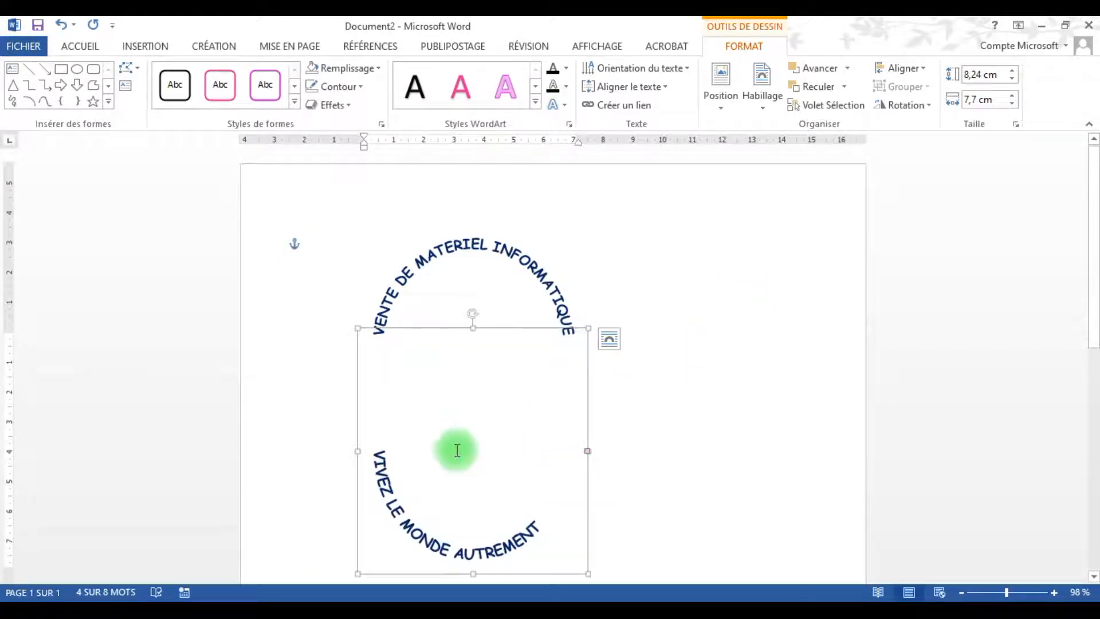
Step: Move the lower wording's text box up to close the circle, widen it to about 8.08 cm and adjust the arc's start
{"action": "left_click_drag", "start_coordinate": [587, 452], "coordinate": [600, 332]}
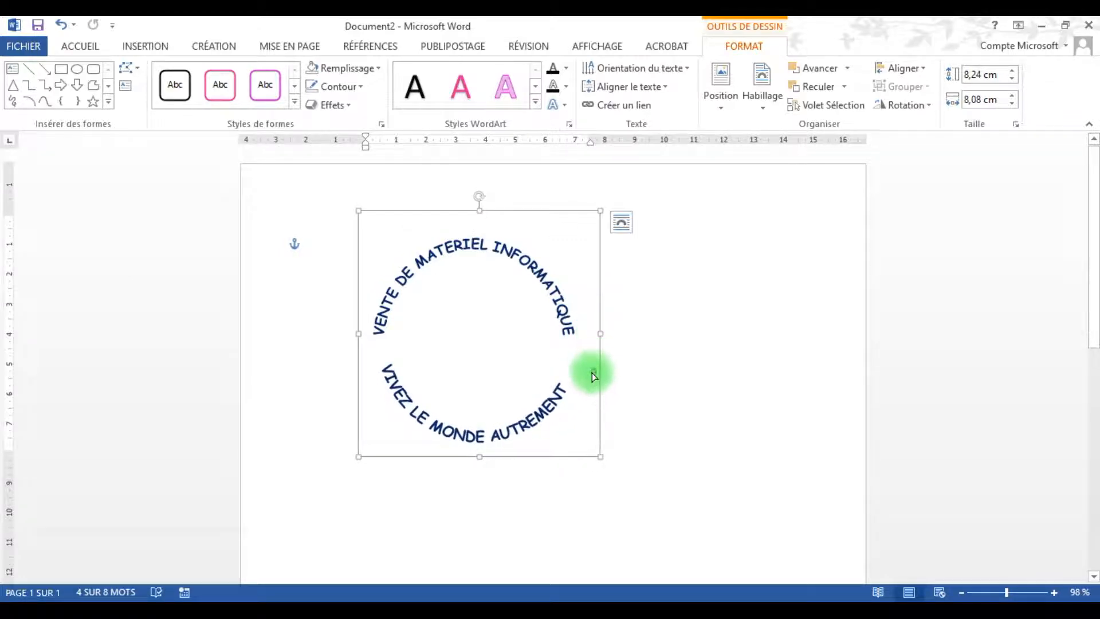
{"action": "left_click_drag", "start_coordinate": [594, 373], "coordinate": [592, 383]}
{"action": "left_click_drag", "start_coordinate": [359, 334], "coordinate": [349, 333]}
{"action": "left_click_drag", "start_coordinate": [601, 435], "coordinate": [608, 429]}
{"action": "left_click_drag", "start_coordinate": [596, 376], "coordinate": [597, 385]}
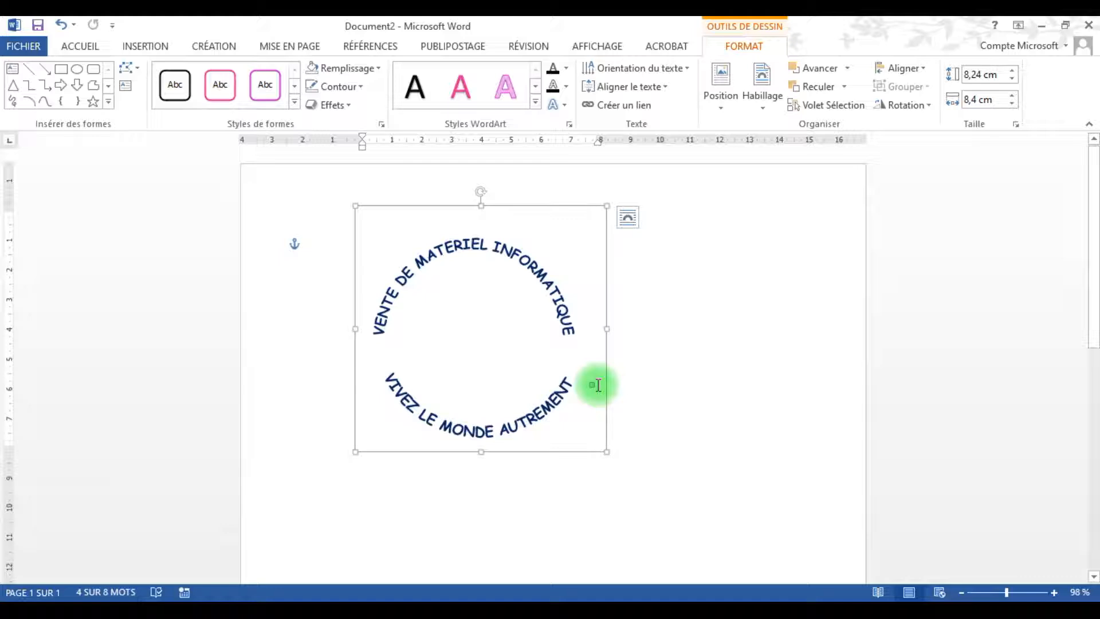
{"action": "left_click_drag", "start_coordinate": [352, 327], "coordinate": [357, 351]}
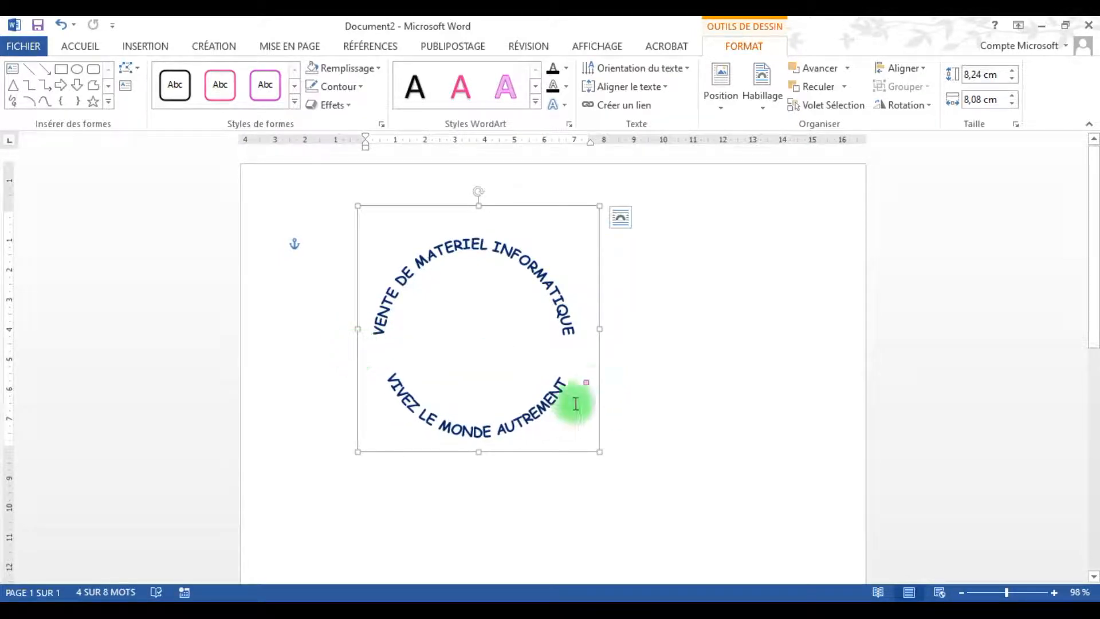
Step: Widen the "VIVEZ LE MONDE AUTREMENT" text box to about 8.78 cm and shift it to line up under the upper arc
{"action": "mouse_move", "coordinate": [592, 387]}
{"action": "left_mouse_down"}
{"action": "mouse_move", "coordinate": [594, 373]}
{"action": "mouse_move", "coordinate": [596, 417]}
{"action": "mouse_move", "coordinate": [600, 356]}
{"action": "mouse_move", "coordinate": [624, 342]}
{"action": "mouse_move", "coordinate": [611, 387]}
{"action": "left_mouse_up"}
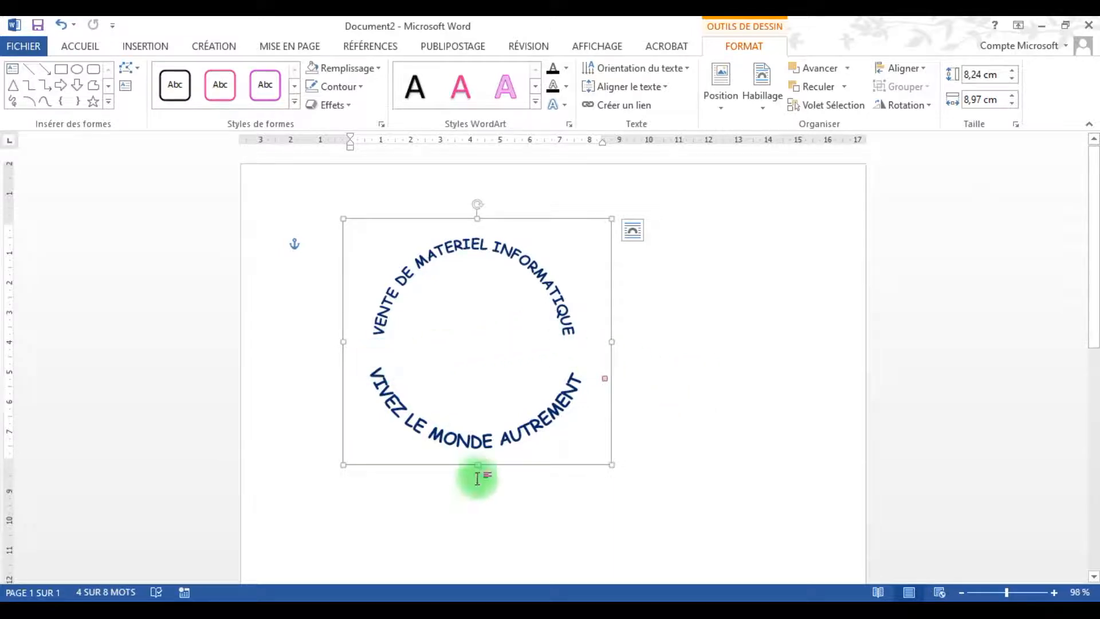
{"action": "left_click_drag", "start_coordinate": [503, 465], "coordinate": [508, 473]}
{"action": "left_click_drag", "start_coordinate": [616, 348], "coordinate": [609, 347]}
{"action": "left_click", "coordinate": [663, 385]}
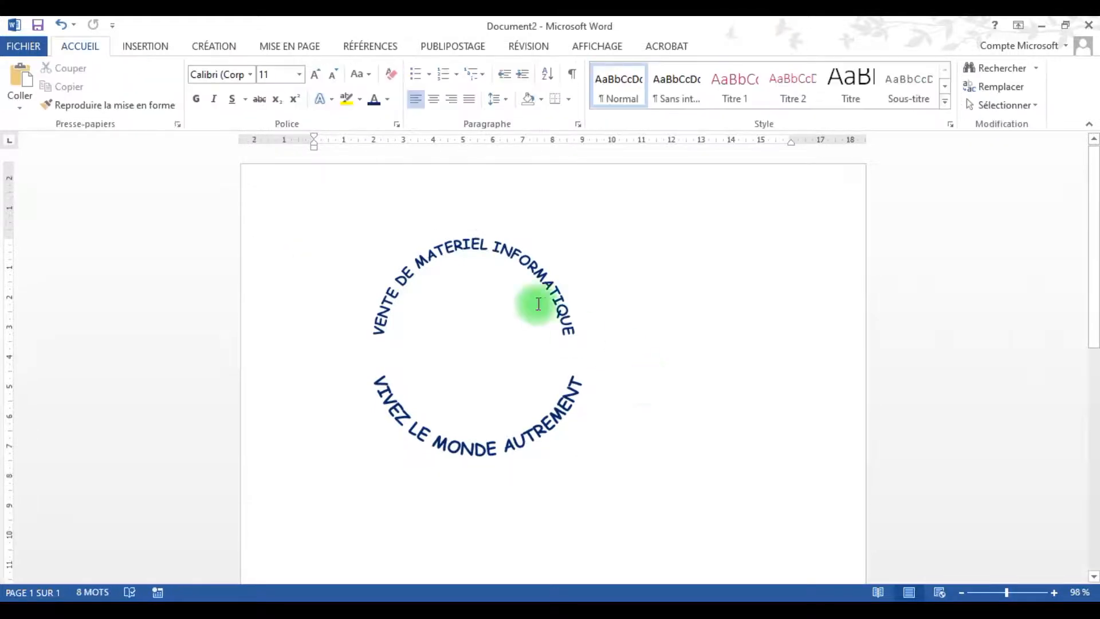
Step: Draw an ellipse inside the ring of curved text and size it to about 6.03 cm high by 5.73 cm wide
{"action": "left_click", "coordinate": [455, 439]}
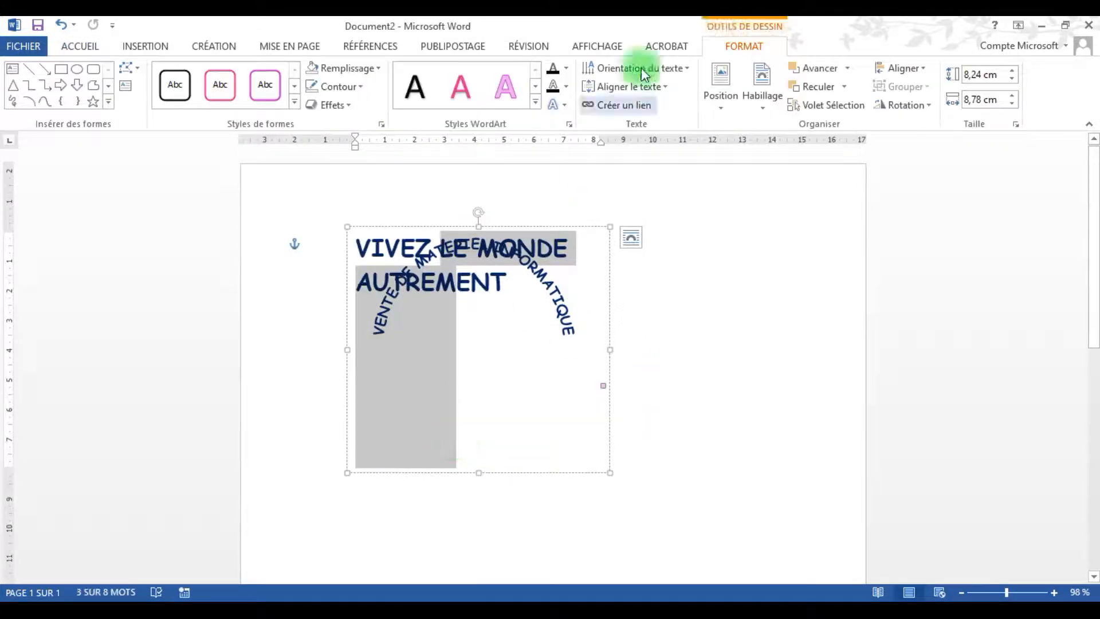
{"action": "left_click", "coordinate": [109, 102]}
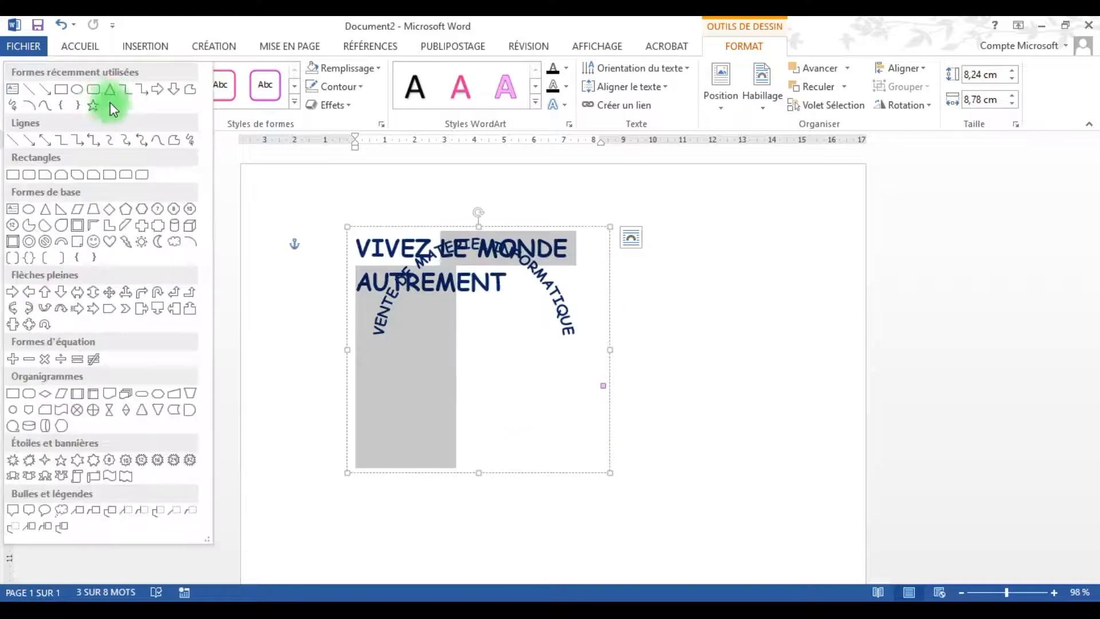
{"action": "left_click", "coordinate": [82, 93]}
{"action": "left_click_drag", "start_coordinate": [423, 292], "coordinate": [567, 419]}
{"action": "left_click_drag", "start_coordinate": [423, 292], "coordinate": [382, 257]}
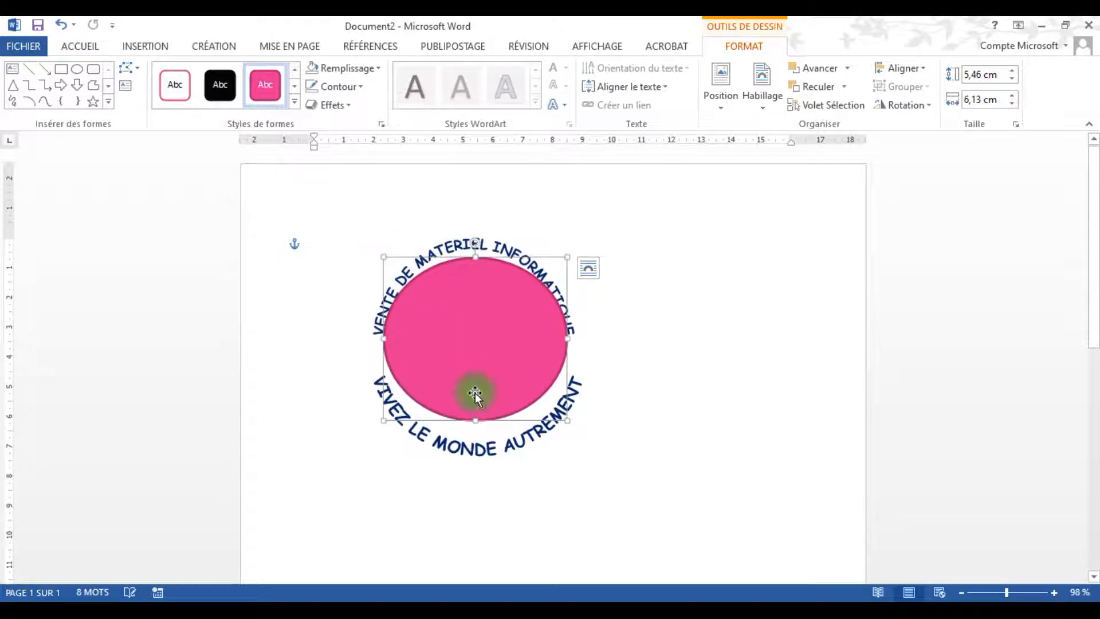
{"action": "left_click_drag", "start_coordinate": [475, 420], "coordinate": [475, 439]}
{"action": "left_click_drag", "start_coordinate": [381, 347], "coordinate": [387, 347]}
{"action": "left_click_drag", "start_coordinate": [476, 256], "coordinate": [478, 246]}
{"action": "left_click_drag", "start_coordinate": [567, 350], "coordinate": [559, 350]}
{"action": "left_click_drag", "start_coordinate": [476, 440], "coordinate": [474, 437]}
Step: Remove the inner circle's fill and set its outline to the standard green
{"action": "left_click", "coordinate": [274, 87]}
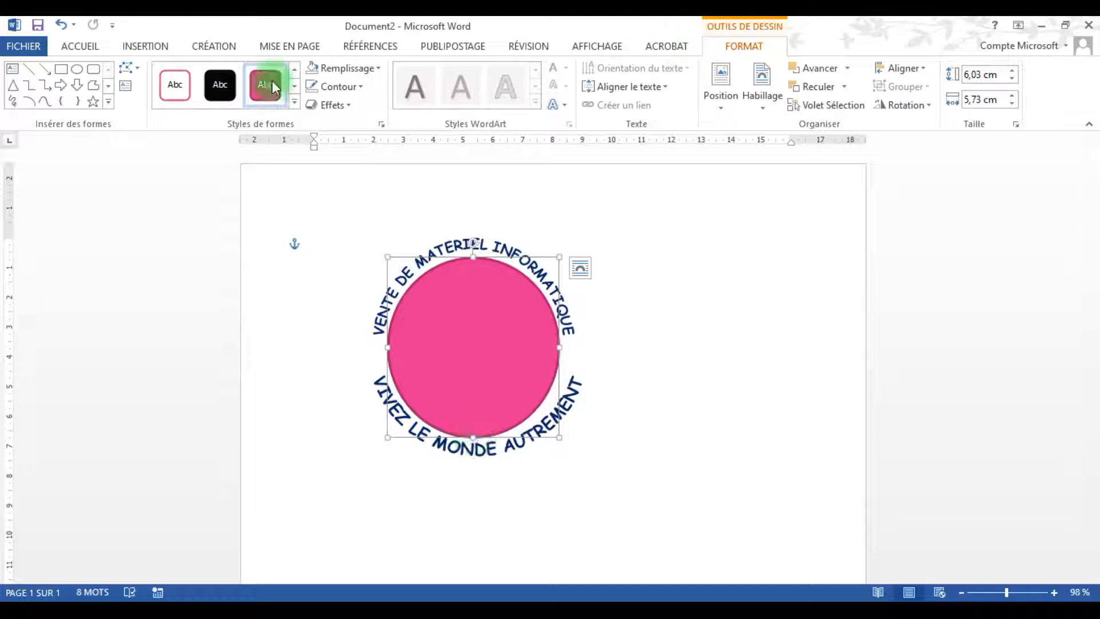
{"action": "left_click", "coordinate": [319, 68]}
{"action": "left_click", "coordinate": [326, 87]}
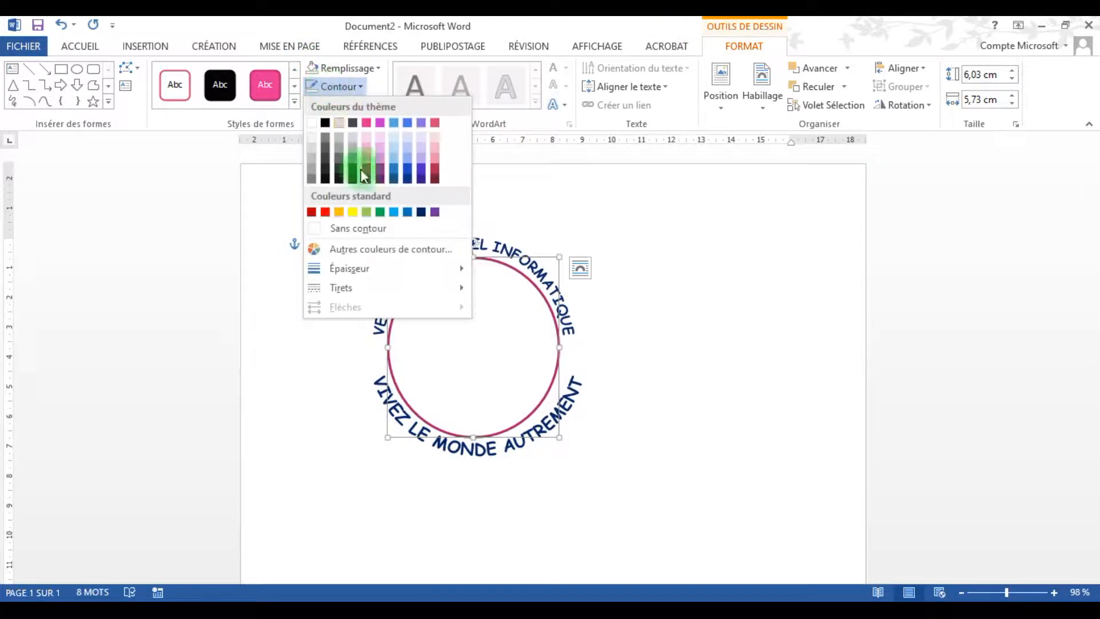
{"action": "left_click", "coordinate": [379, 214]}
{"action": "left_click", "coordinate": [562, 342]}
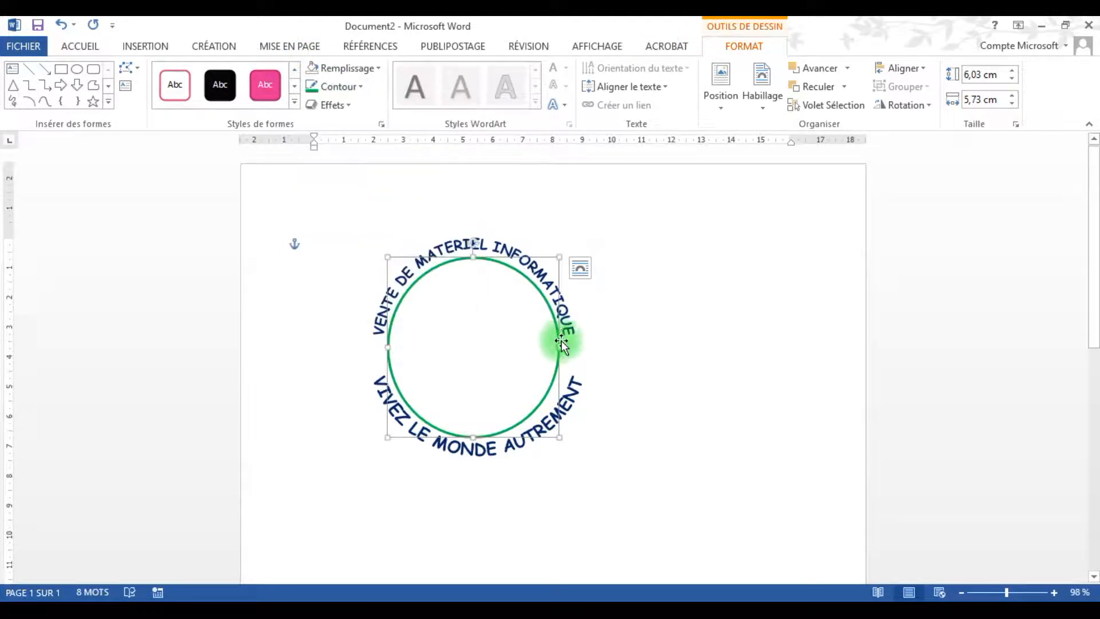
Step: Resize the inner circle to about 6.16 by 5.8 cm and nudge it to sit centred within the curved text
{"action": "left_click_drag", "start_coordinate": [560, 346], "coordinate": [563, 347]}
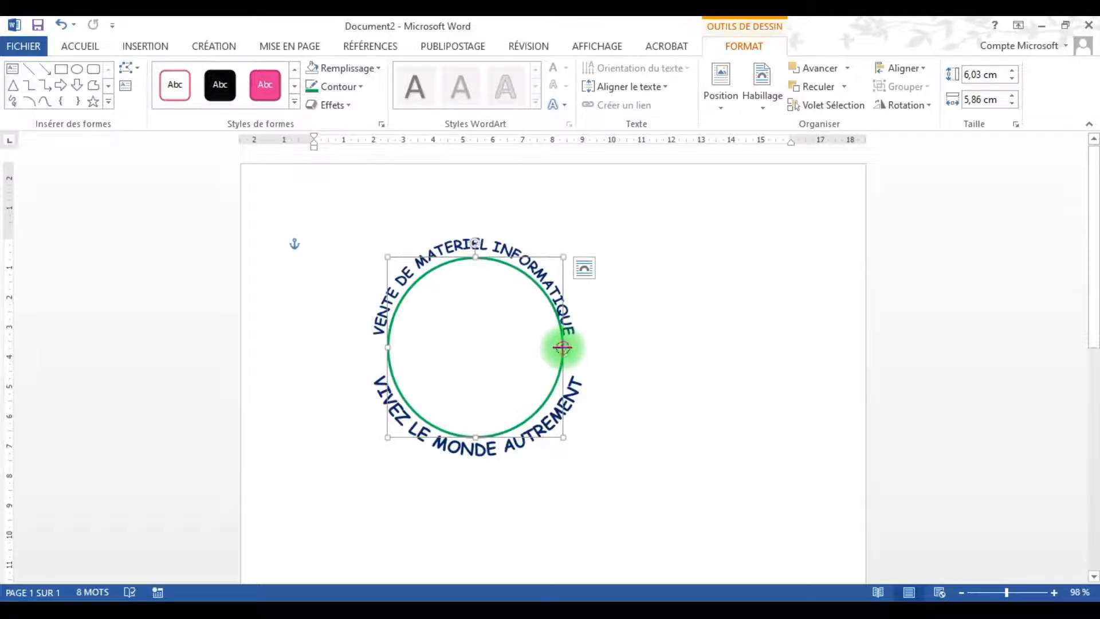
{"action": "key", "text": "Left"}
{"action": "key", "text": "Left"}
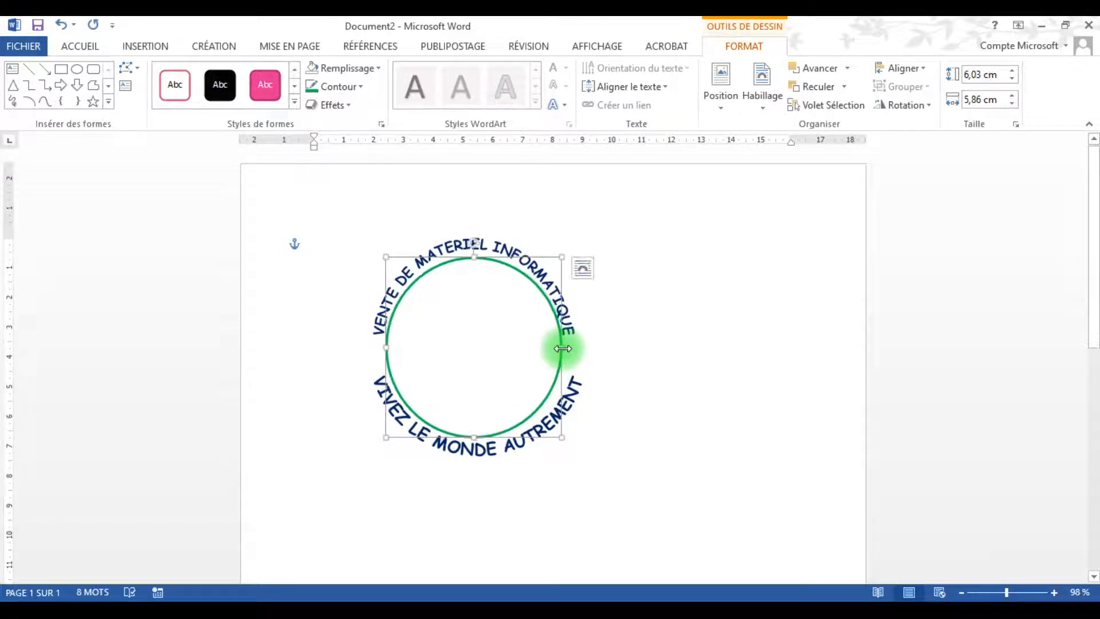
{"action": "key", "text": "Down"}
{"action": "left_click_drag", "start_coordinate": [562, 349], "coordinate": [564, 347]}
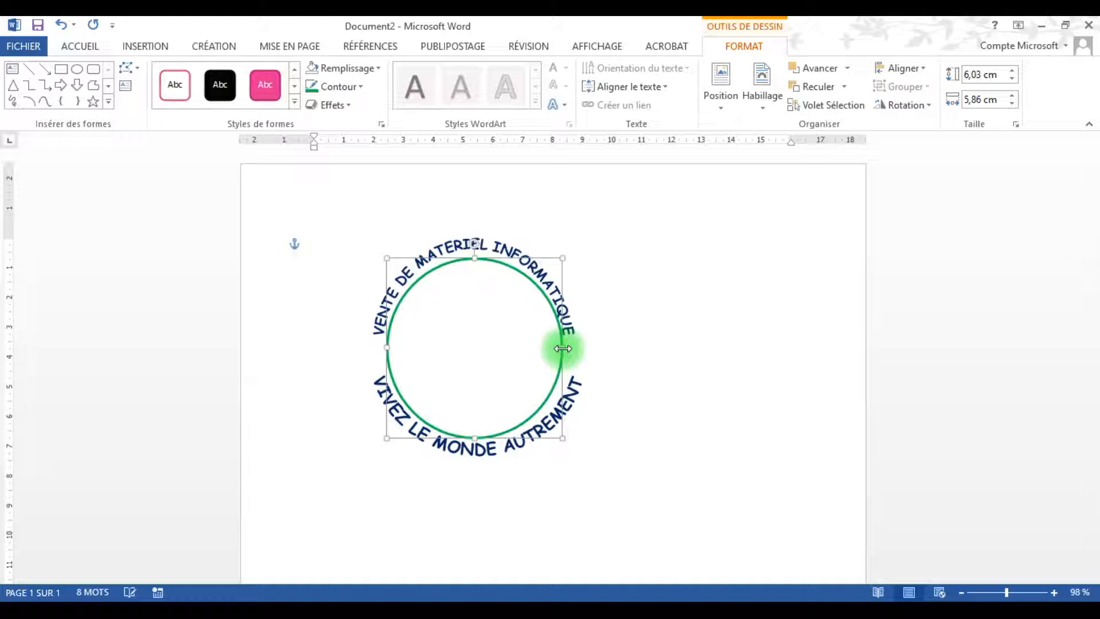
{"action": "left_click_drag", "start_coordinate": [475, 258], "coordinate": [472, 254]}
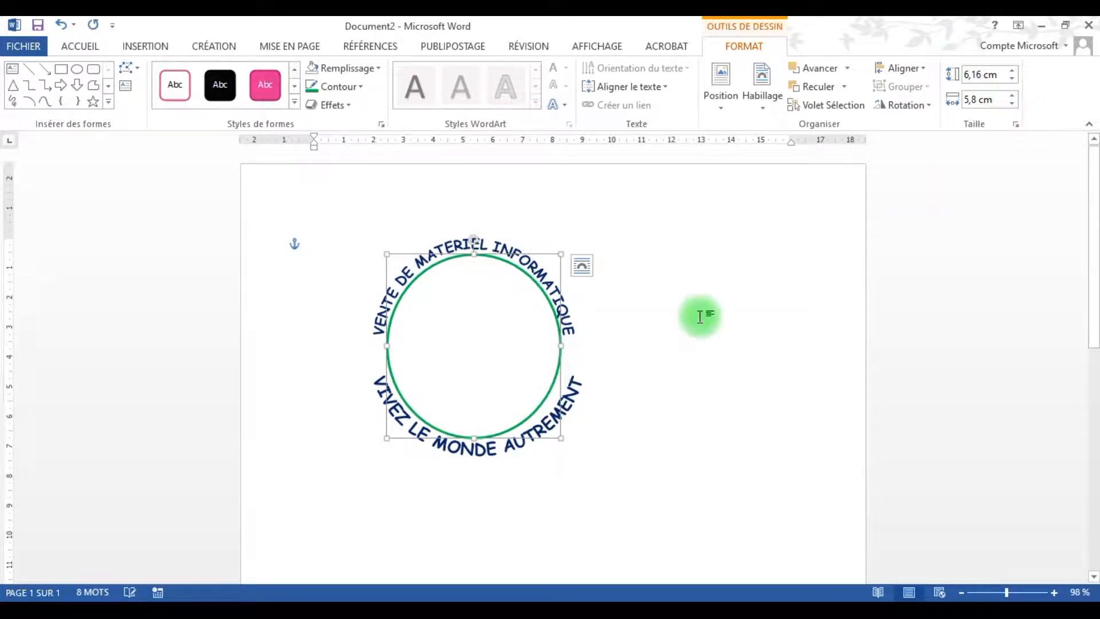
{"action": "left_click", "coordinate": [660, 384]}
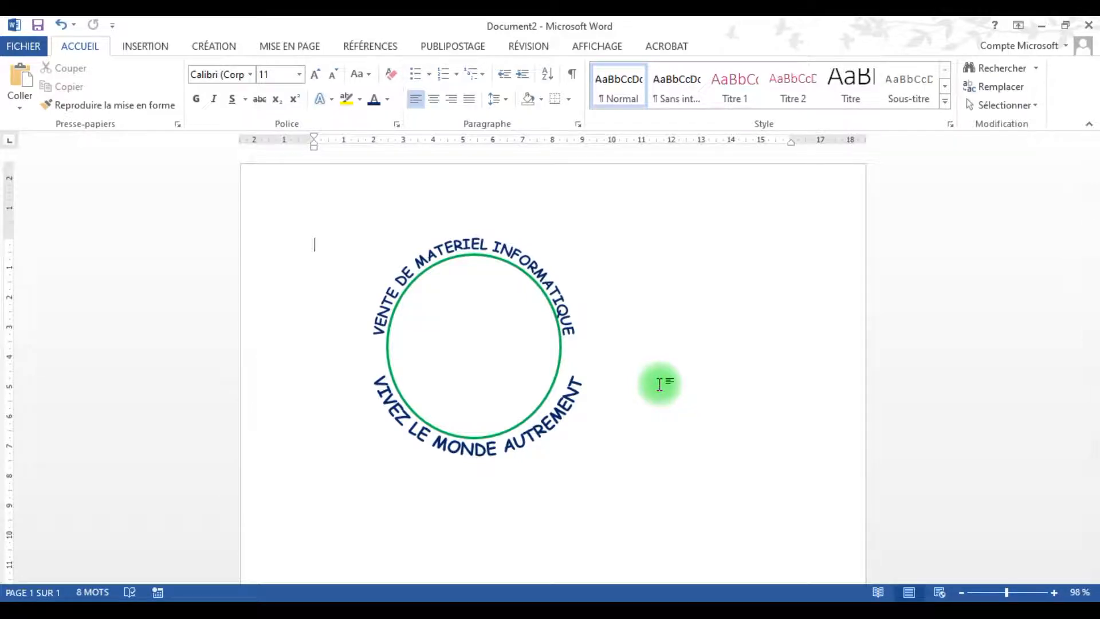
Step: Duplicate the green circle and enlarge the copy to about 7.72 by 7.59 cm so it encloses both curved texts
{"action": "left_click", "coordinate": [560, 367]}
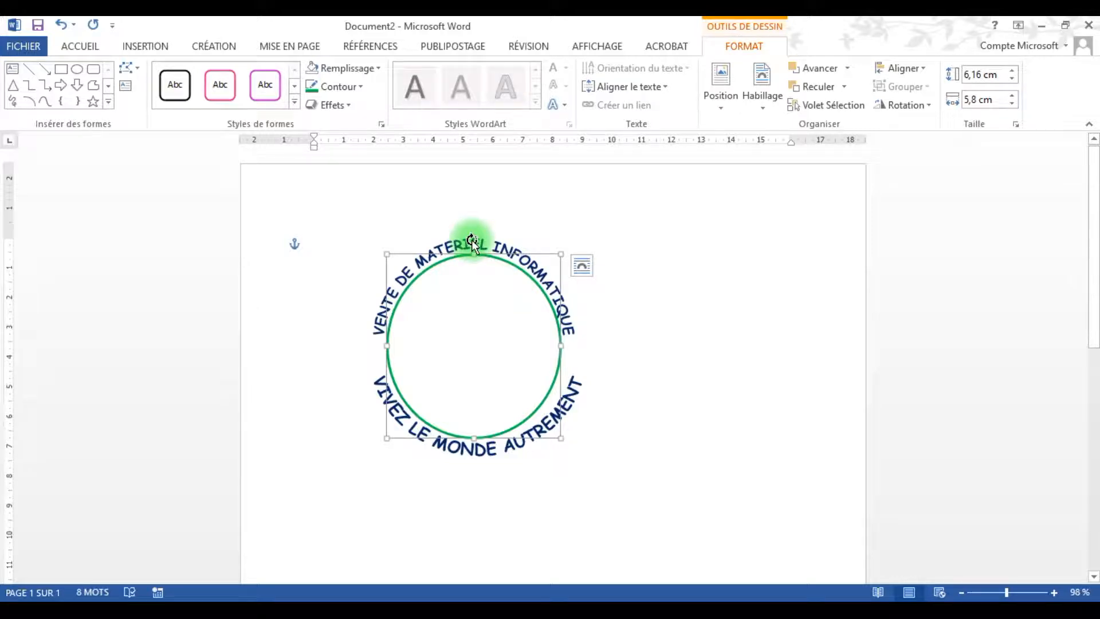
{"action": "key", "text": "ctrl+v"}
{"action": "left_click_drag", "start_coordinate": [397, 266], "coordinate": [359, 229]}
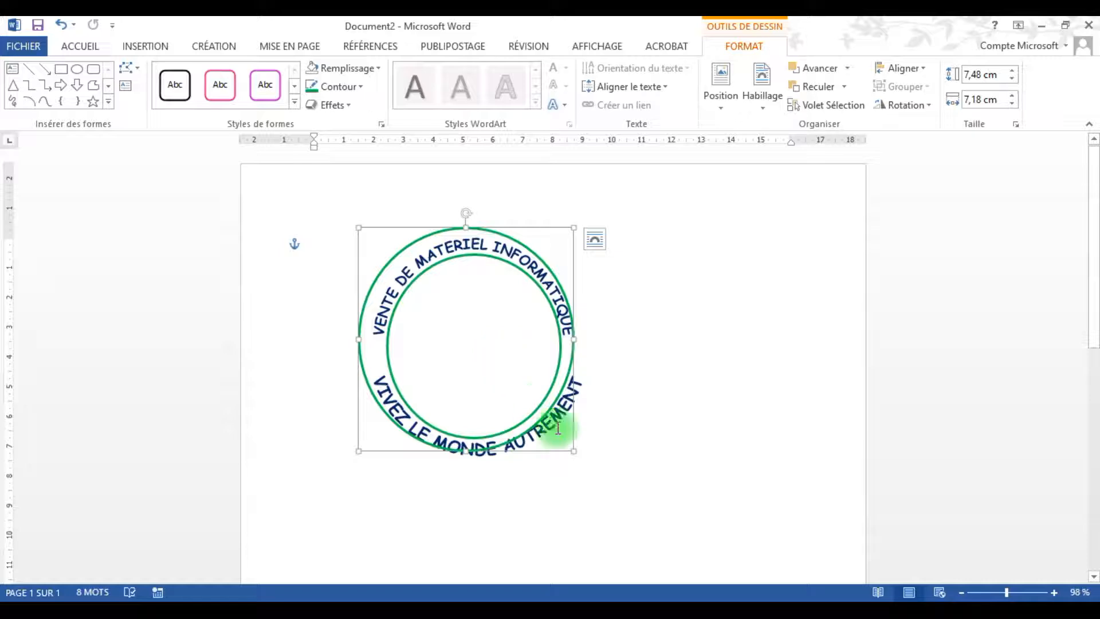
{"action": "left_click_drag", "start_coordinate": [375, 240], "coordinate": [358, 230]}
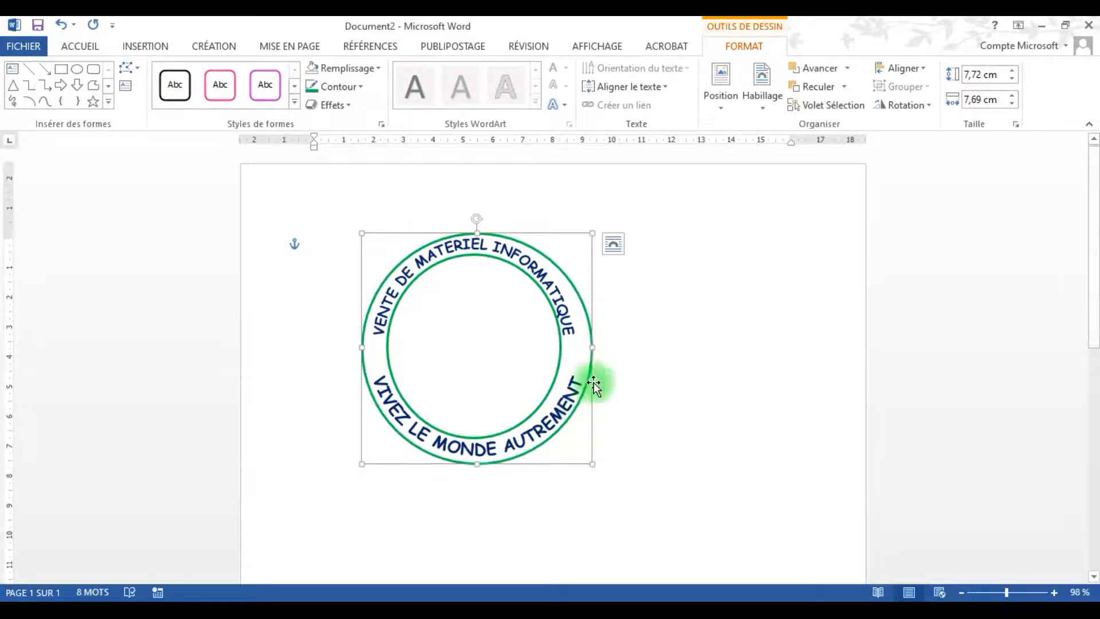
{"action": "left_click_drag", "start_coordinate": [592, 347], "coordinate": [589, 348]}
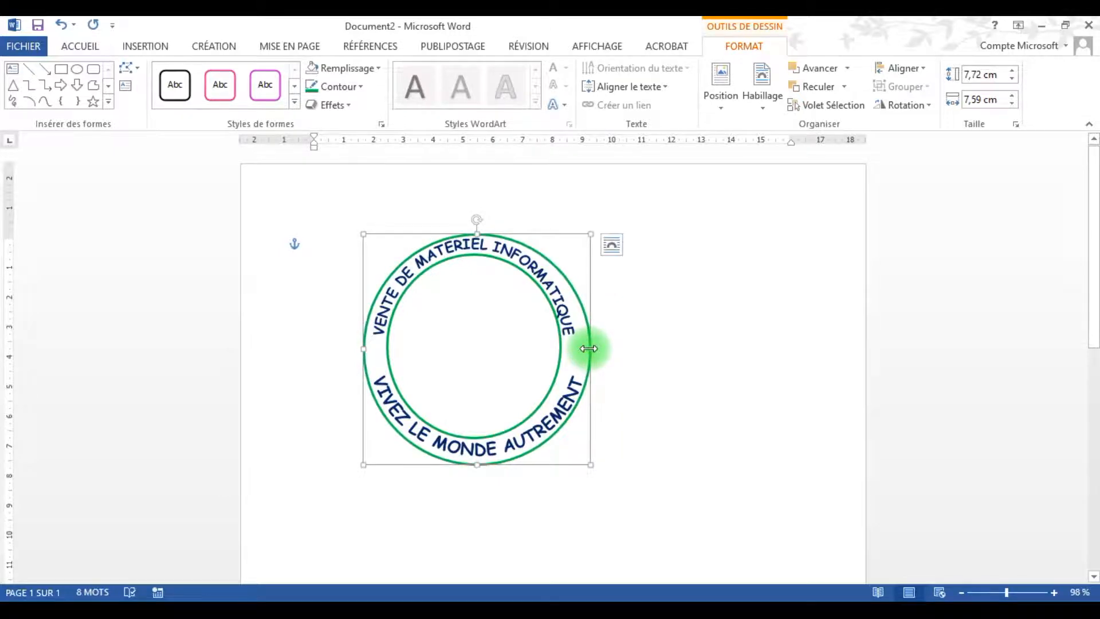
Step: Set the outer circle's width to 7.5 cm and nudge it sideways to centre it around the curved text
{"action": "key", "text": "Right"}
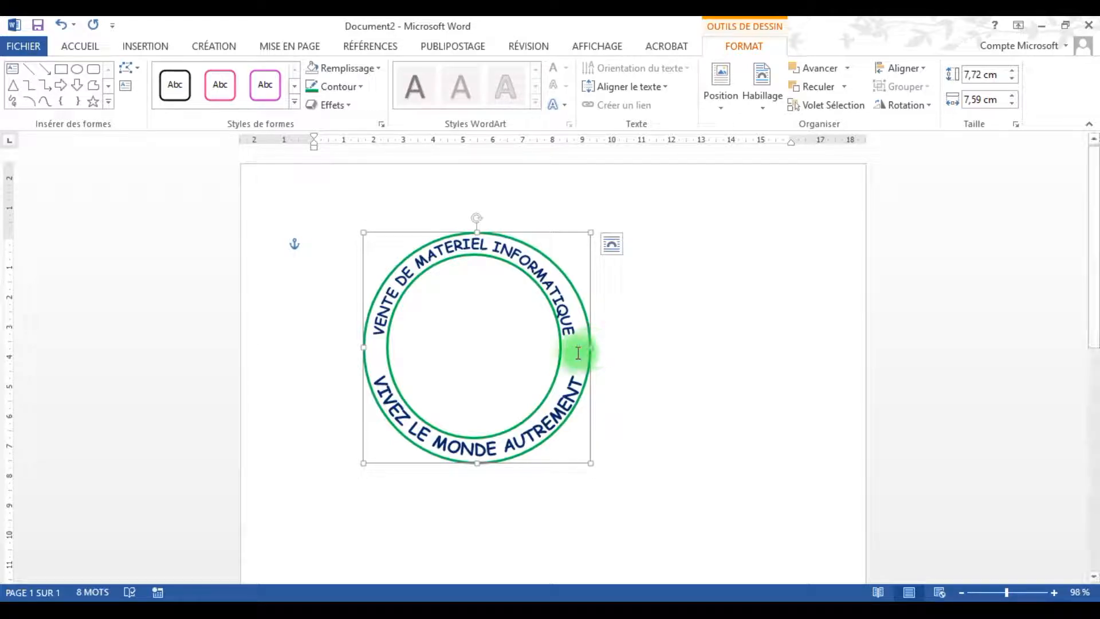
{"action": "left_click", "coordinate": [1013, 106]}
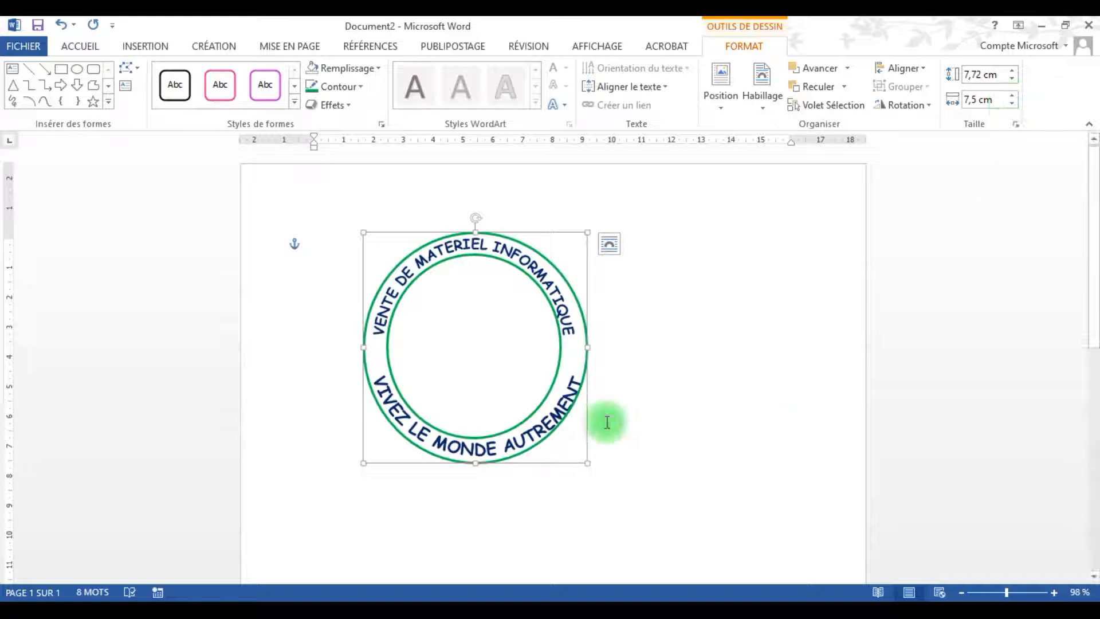
{"action": "key", "text": "Right"}
{"action": "key", "text": "Right"}
{"action": "key", "text": "Right"}
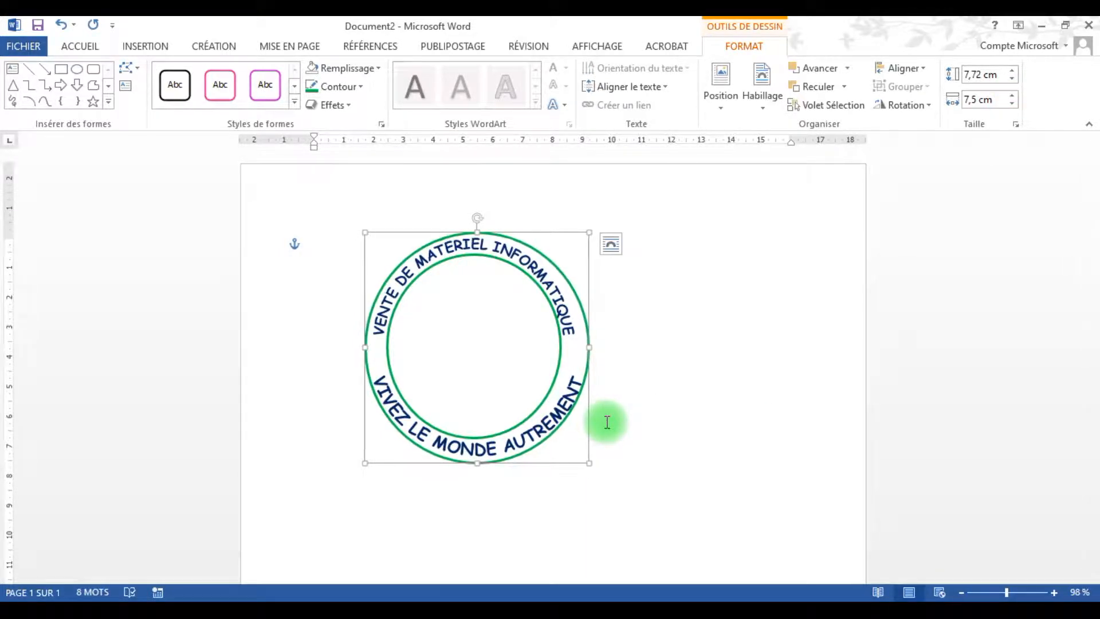
{"action": "left_click", "coordinate": [624, 415]}
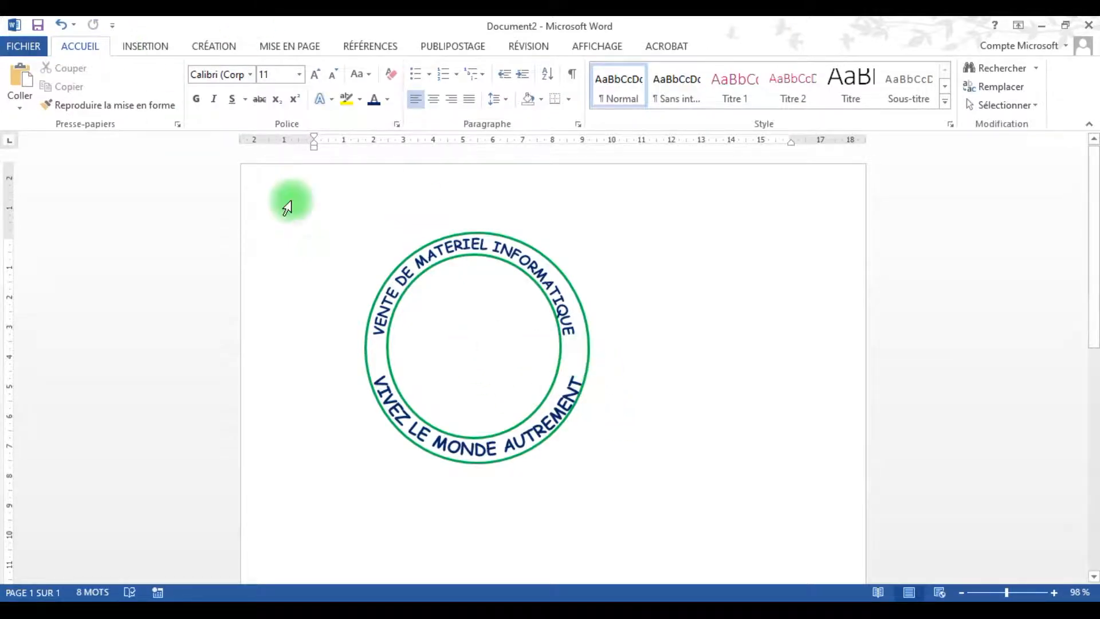
Step: Try a sun shape about 0.7 by 0.78 cm between the curved texts' starting ends, with the black-outlined white shape style
{"action": "left_click", "coordinate": [401, 336]}
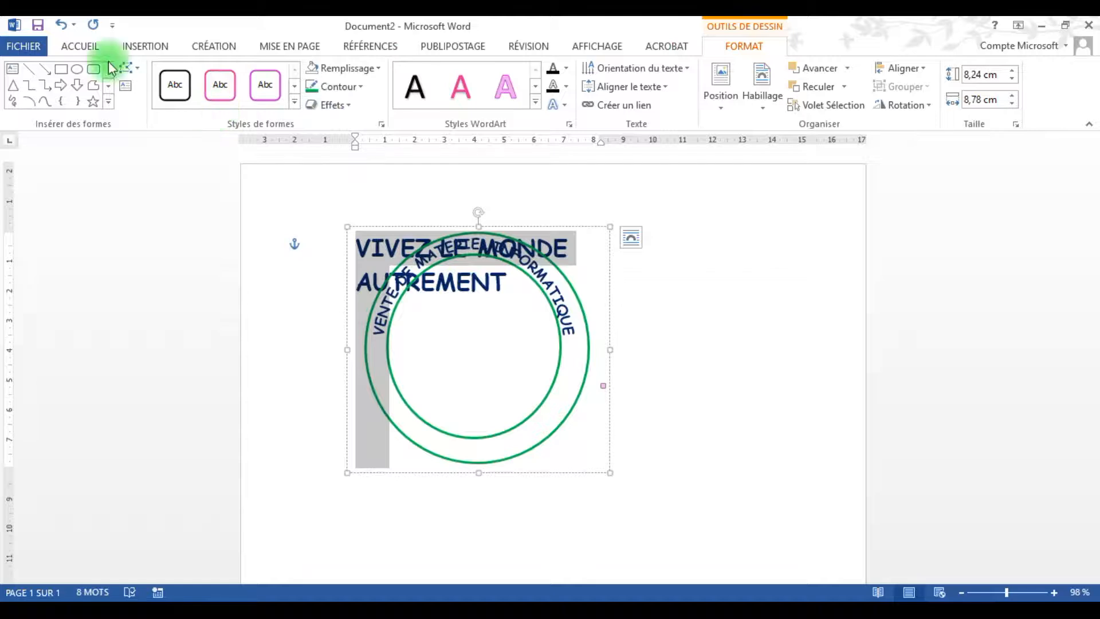
{"action": "left_click", "coordinate": [107, 102]}
{"action": "left_click", "coordinate": [146, 254]}
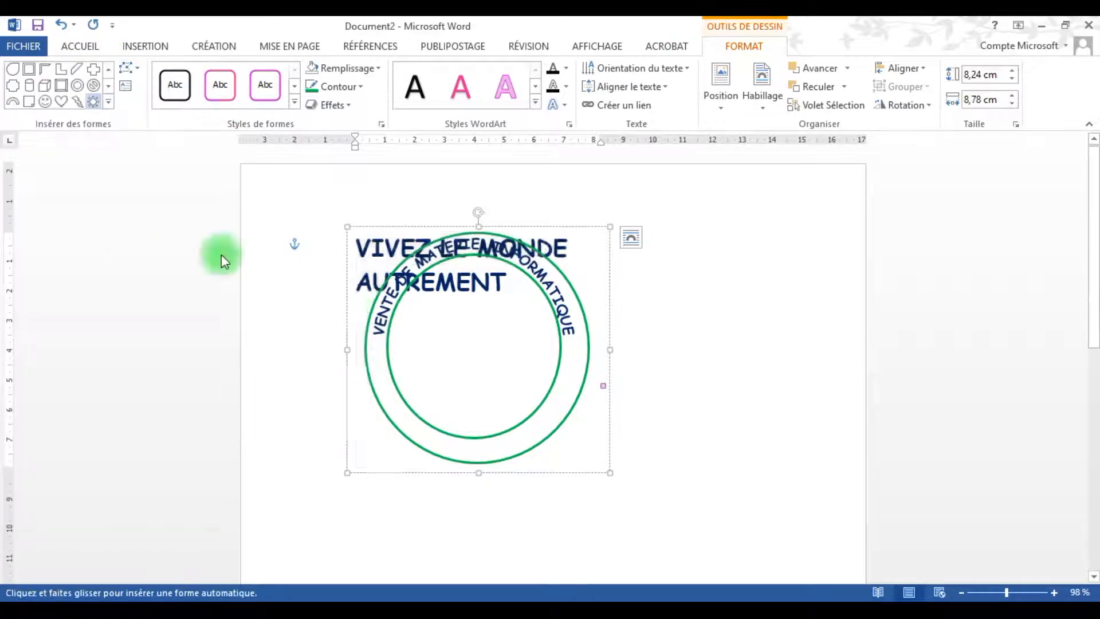
{"action": "mouse_move", "coordinate": [374, 338]}
{"action": "left_mouse_down"}
{"action": "mouse_move", "coordinate": [374, 356]}
{"action": "mouse_move", "coordinate": [394, 365]}
{"action": "mouse_move", "coordinate": [373, 342]}
{"action": "left_mouse_up"}
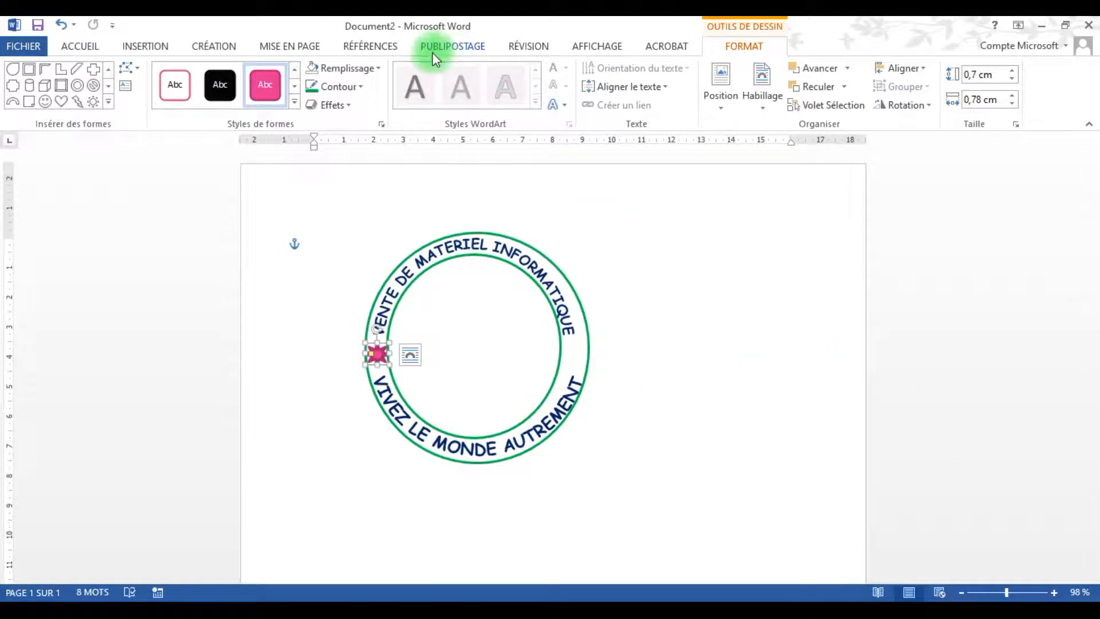
{"action": "left_click", "coordinate": [294, 103]}
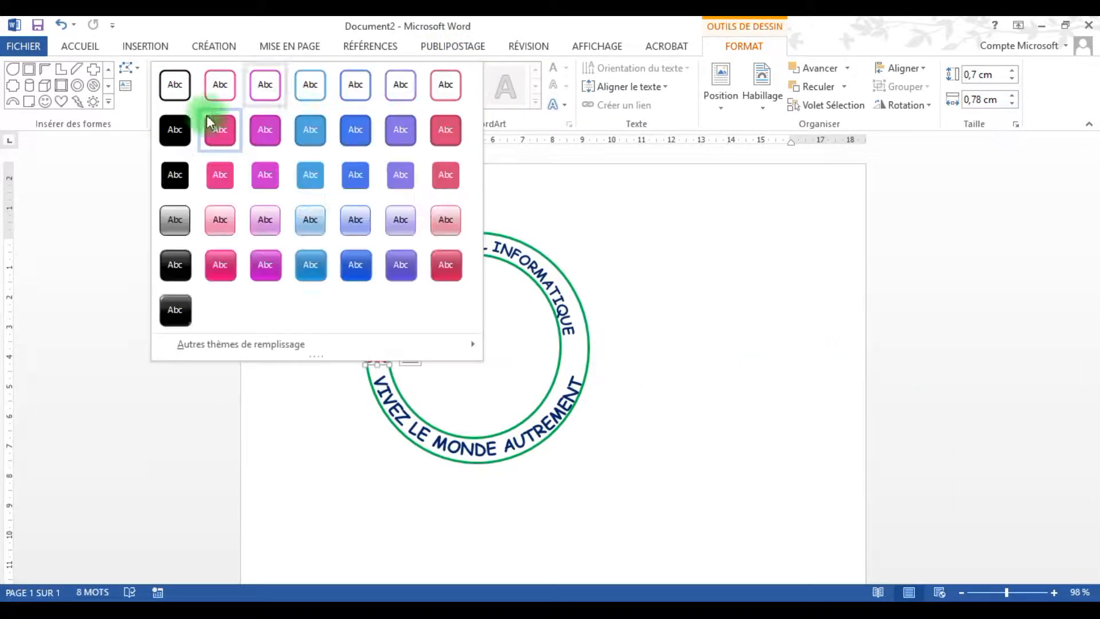
{"action": "left_click", "coordinate": [173, 86]}
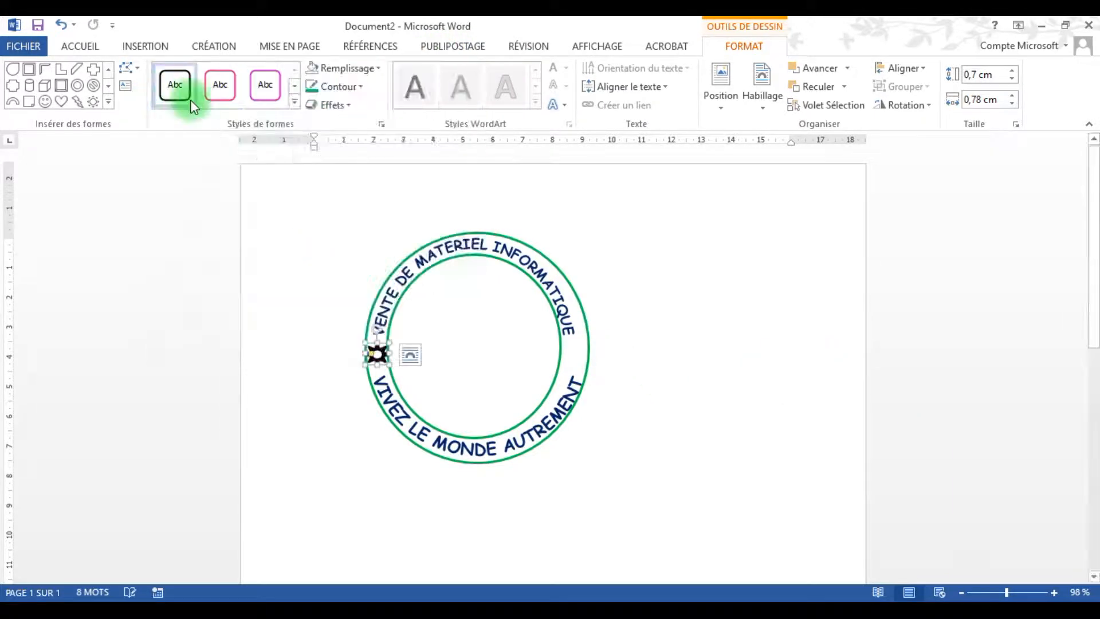
{"action": "left_click", "coordinate": [355, 150]}
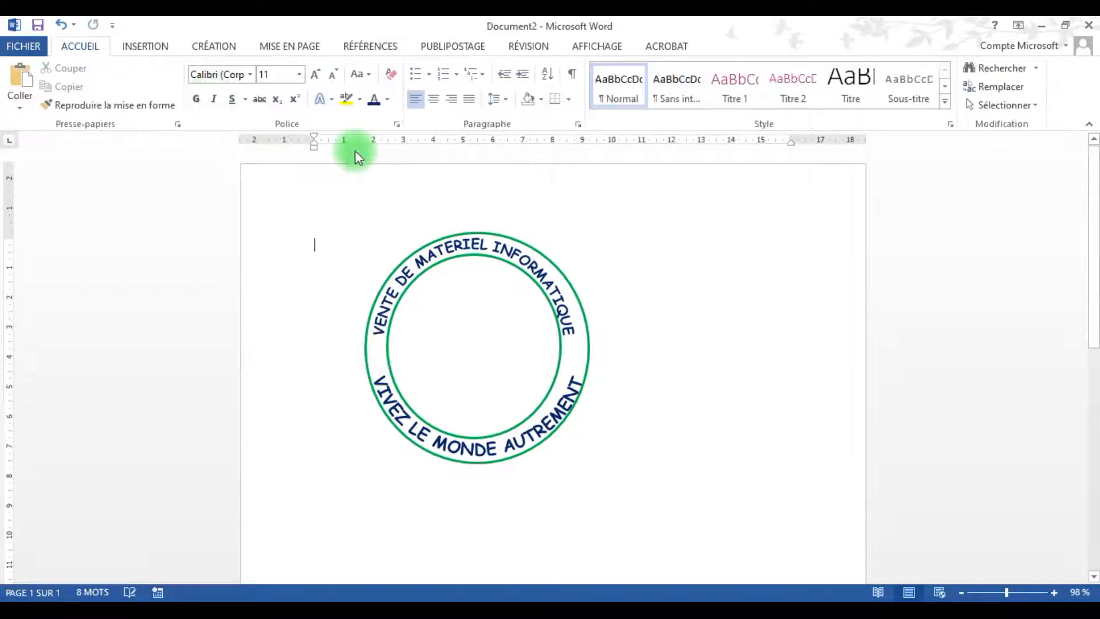
{"action": "left_click", "coordinate": [233, 99]}
{"action": "triple_click", "coordinate": [414, 358]}
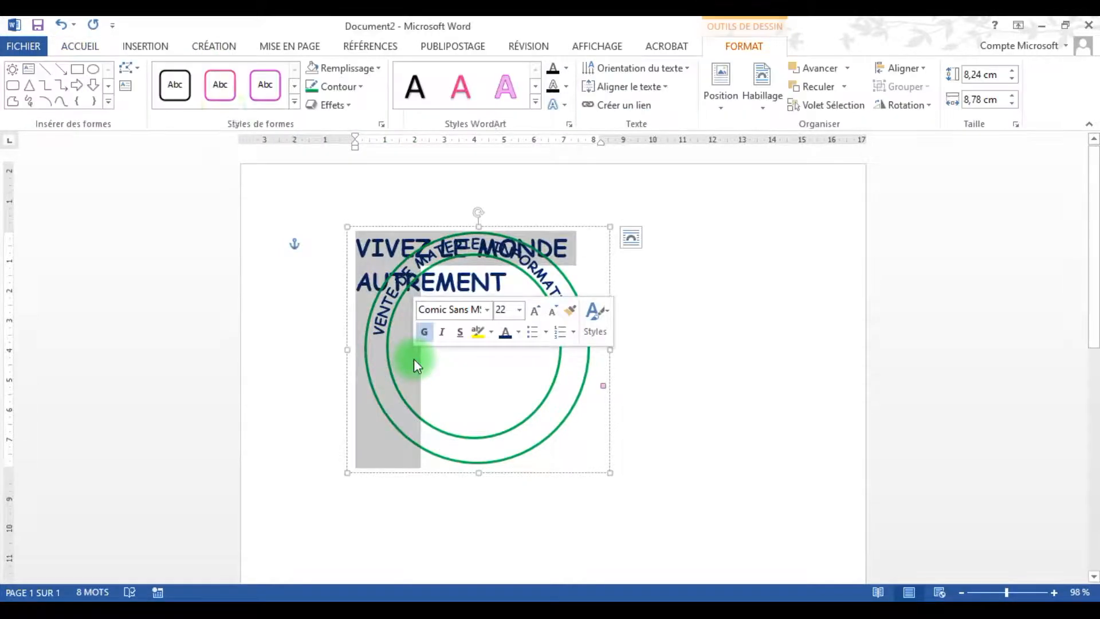
{"action": "left_click", "coordinate": [168, 94]}
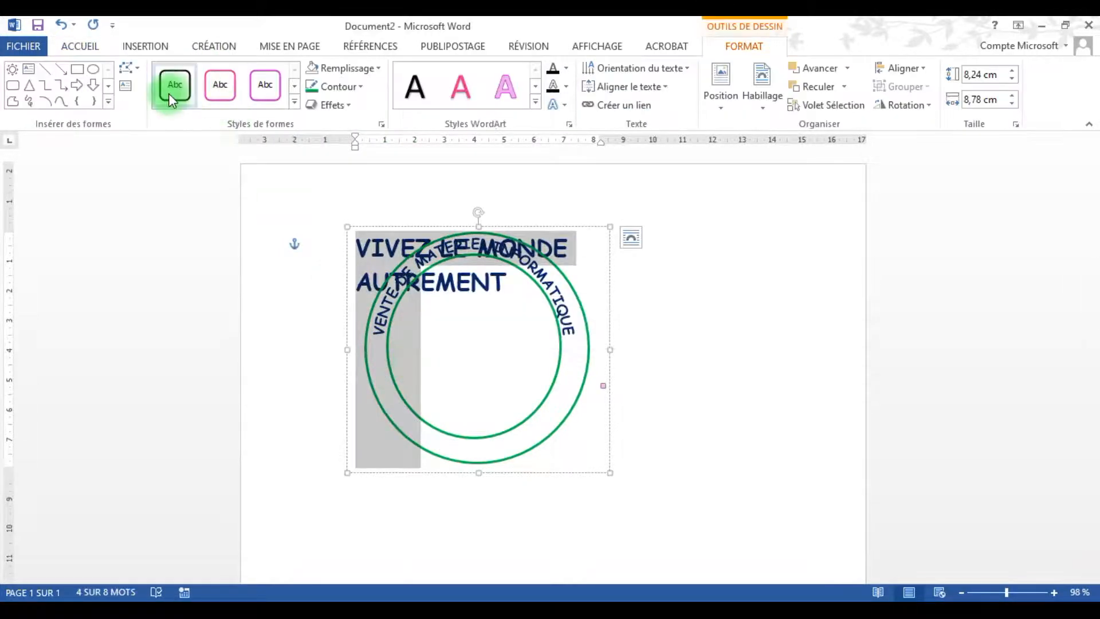
{"action": "left_click", "coordinate": [14, 75]}
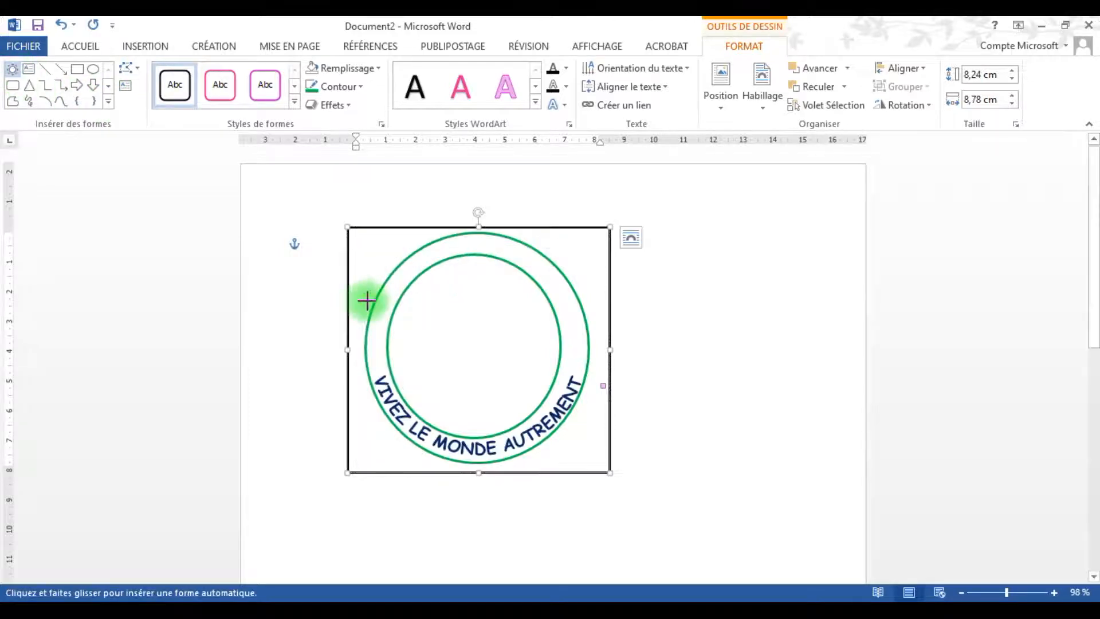
{"action": "left_click", "coordinate": [329, 322]}
{"action": "key", "text": "ctrl+z"}
{"action": "key", "text": "ctrl+z"}
{"action": "key", "text": "ctrl+z"}
{"action": "key", "text": "ctrl+z"}
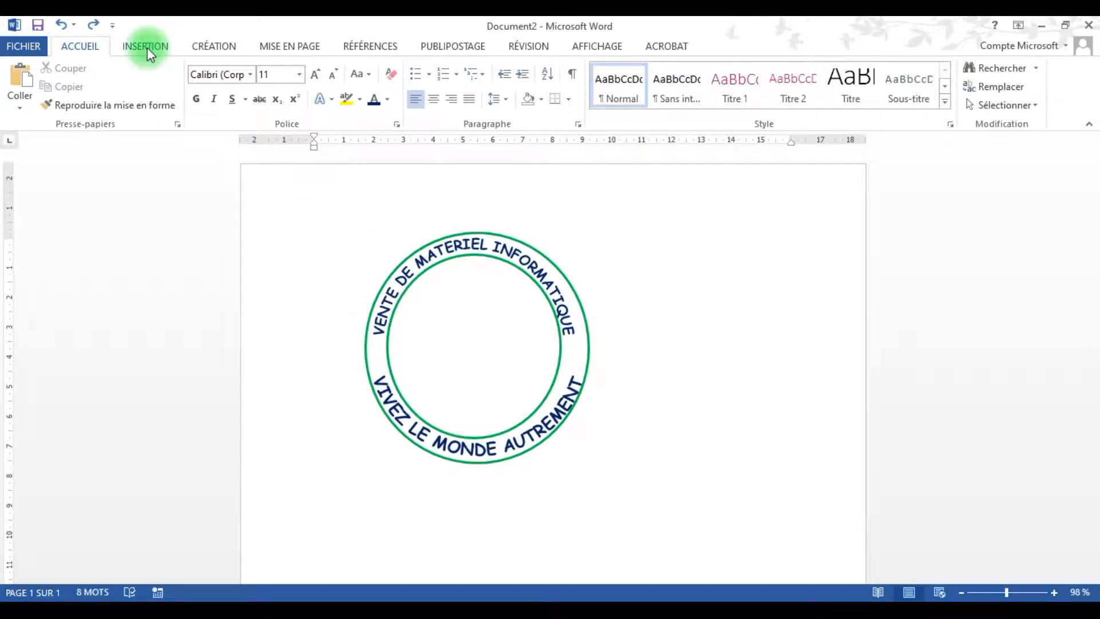
Step: Draw a small sun shape about 0.43 by 0.43 cm in the ring between the starting ends of the two curved texts
{"action": "left_click", "coordinate": [390, 340]}
{"action": "left_click", "coordinate": [390, 341]}
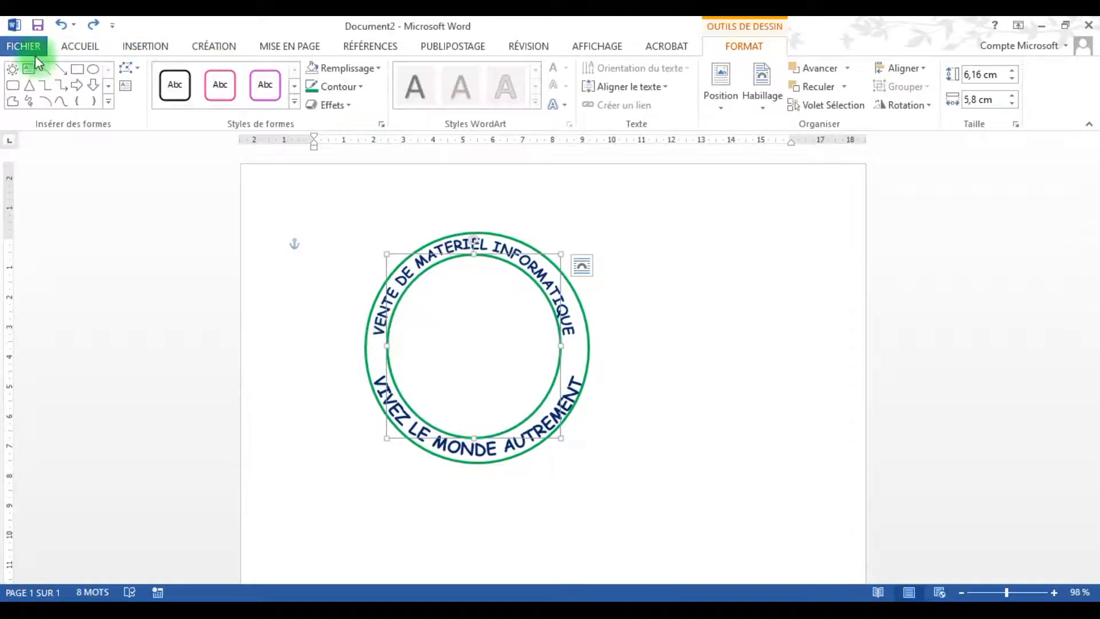
{"action": "left_click", "coordinate": [12, 68]}
{"action": "mouse_move", "coordinate": [332, 300]}
{"action": "left_mouse_down"}
{"action": "mouse_move", "coordinate": [354, 342]}
{"action": "mouse_move", "coordinate": [366, 337]}
{"action": "mouse_move", "coordinate": [377, 353]}
{"action": "mouse_move", "coordinate": [365, 337]}
{"action": "left_mouse_up"}
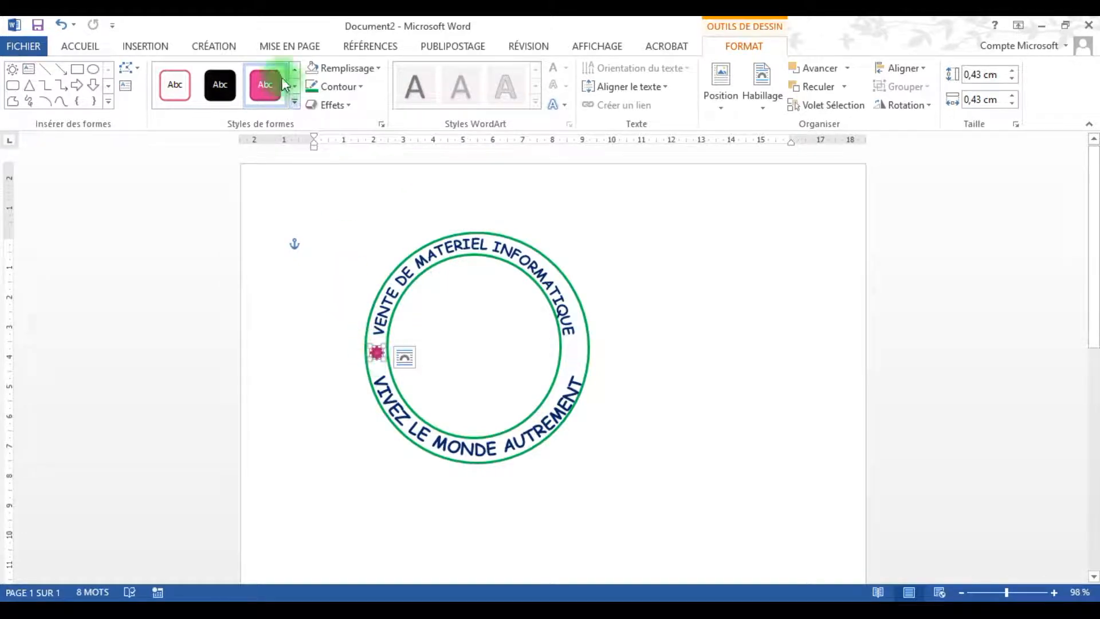
Step: Give the sun an orange fill without outline at about 0.56 by 0.59 cm, and place a copy on the ring's opposite side
{"action": "left_click", "coordinate": [325, 68]}
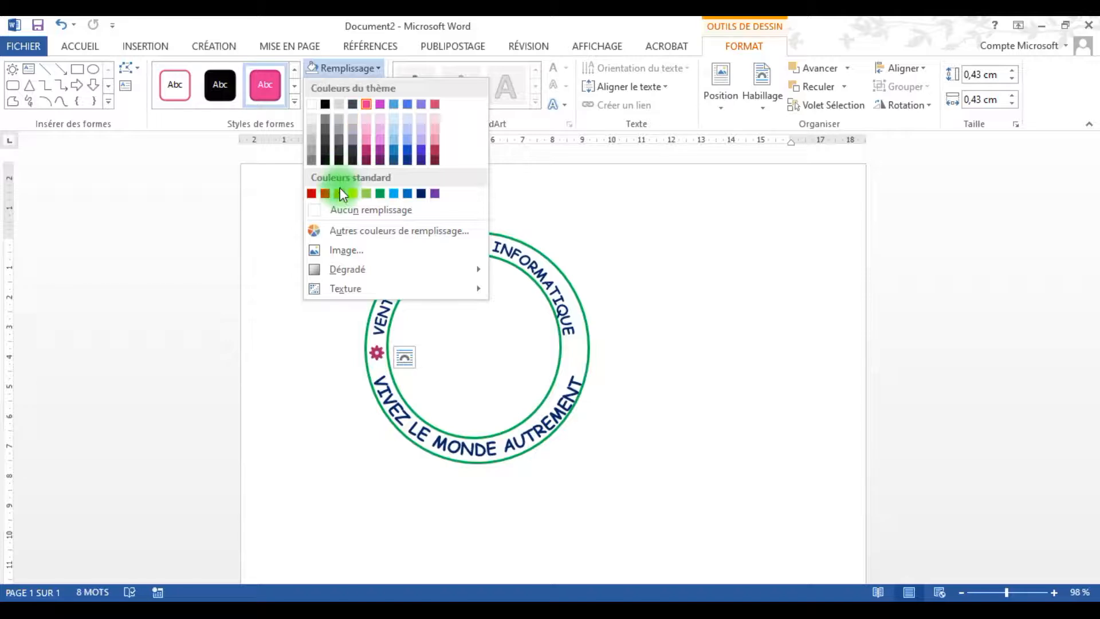
{"action": "left_click", "coordinate": [339, 191]}
{"action": "left_click", "coordinate": [334, 86]}
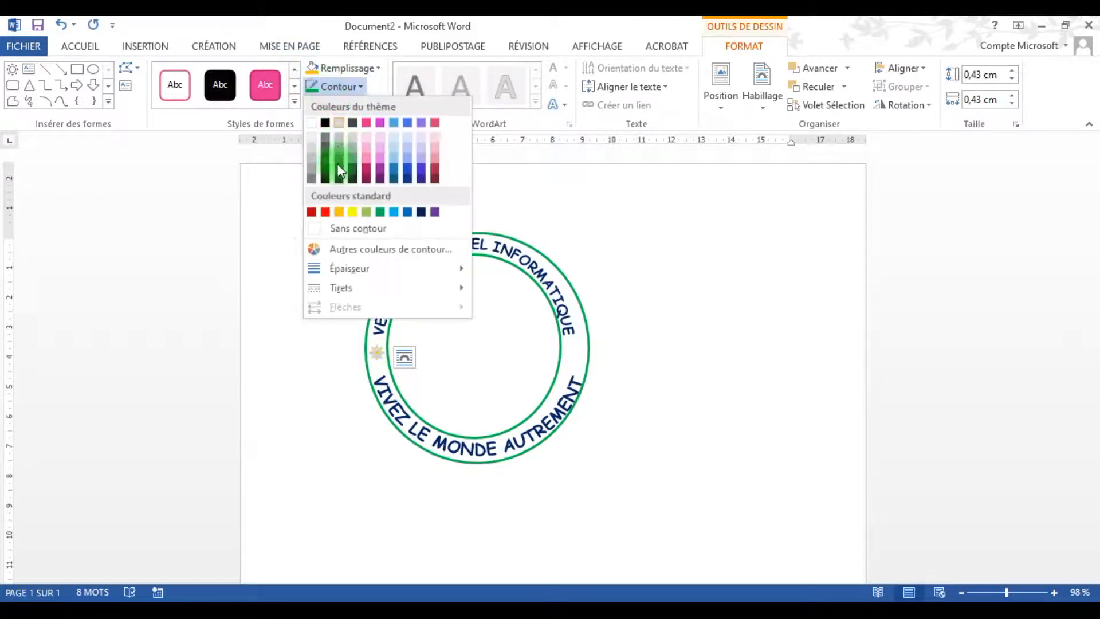
{"action": "left_click", "coordinate": [338, 229]}
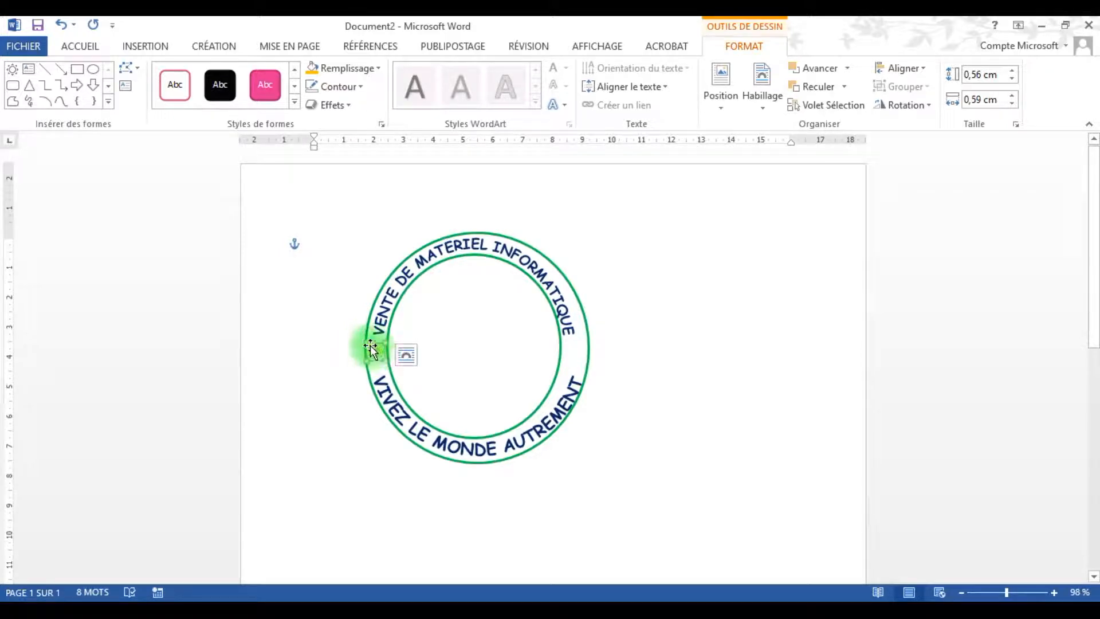
{"action": "left_click", "coordinate": [631, 356]}
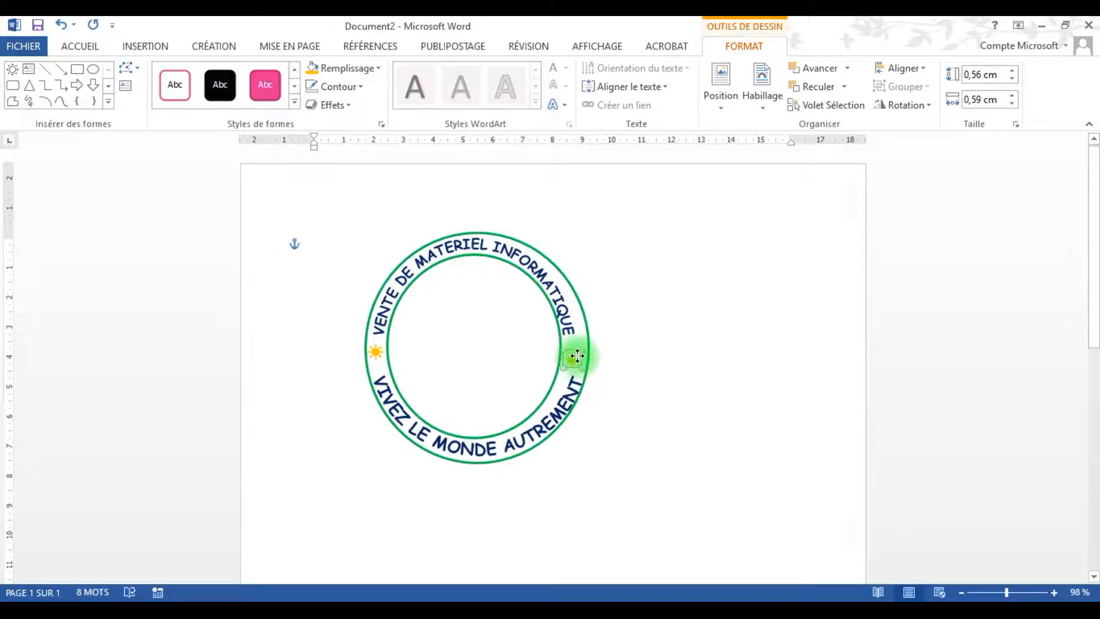
{"action": "left_click", "coordinate": [693, 348]}
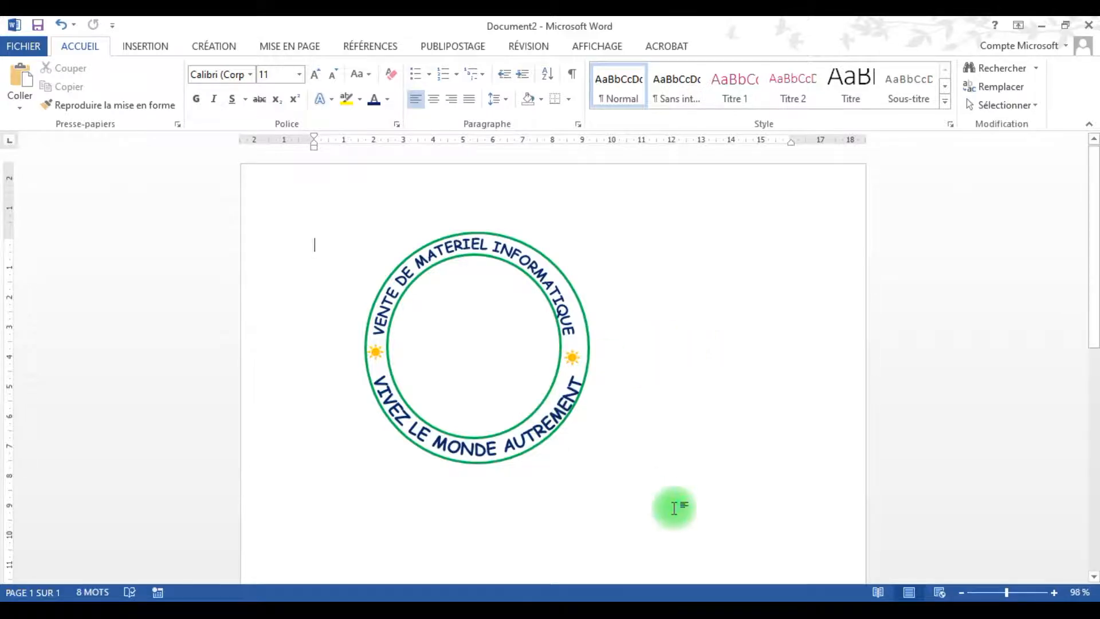
Step: Check the hand-drawn logo sketch in the Photos app for the remaining shapes and return to the Word document
{"action": "mouse_move", "coordinate": [686, 602]}
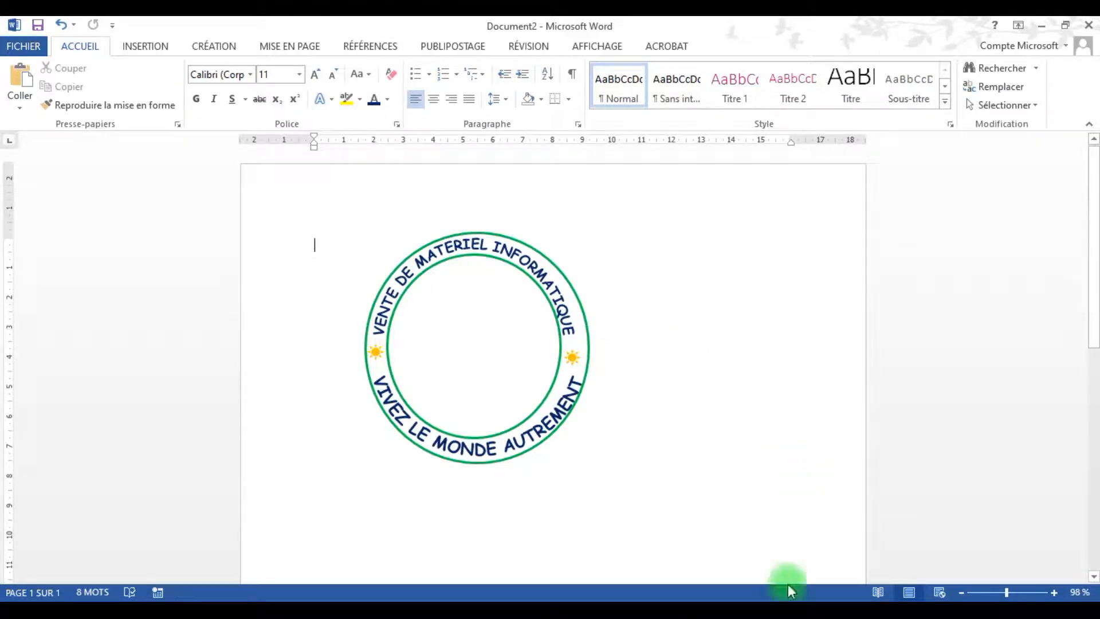
{"action": "mouse_move", "coordinate": [725, 609]}
{"action": "left_click", "coordinate": [659, 521]}
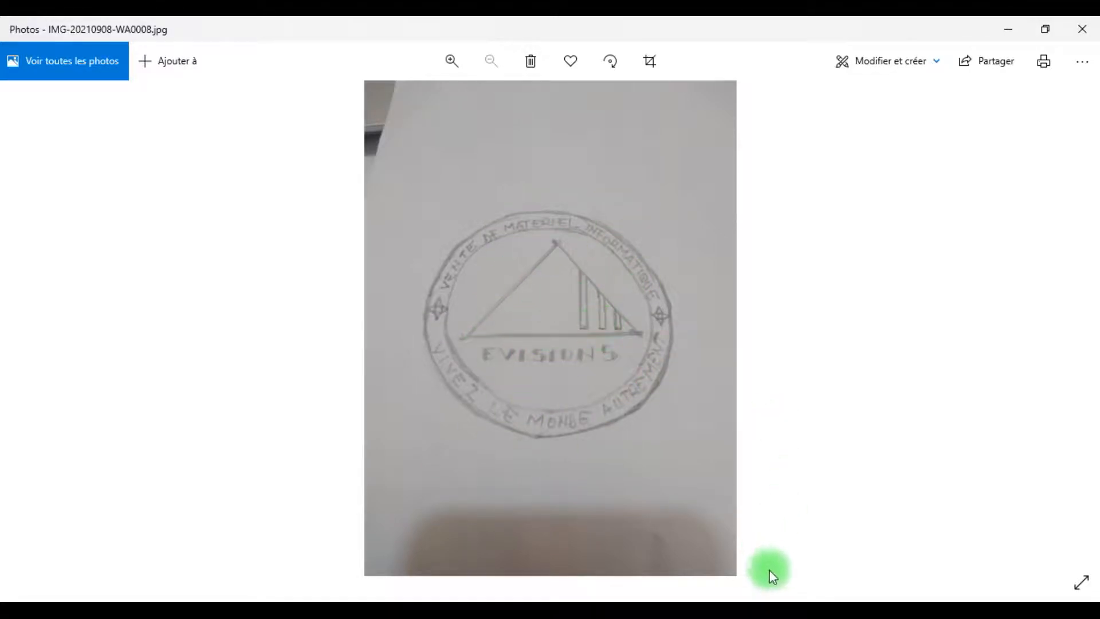
{"action": "mouse_move", "coordinate": [817, 599]}
{"action": "left_click", "coordinate": [824, 581]}
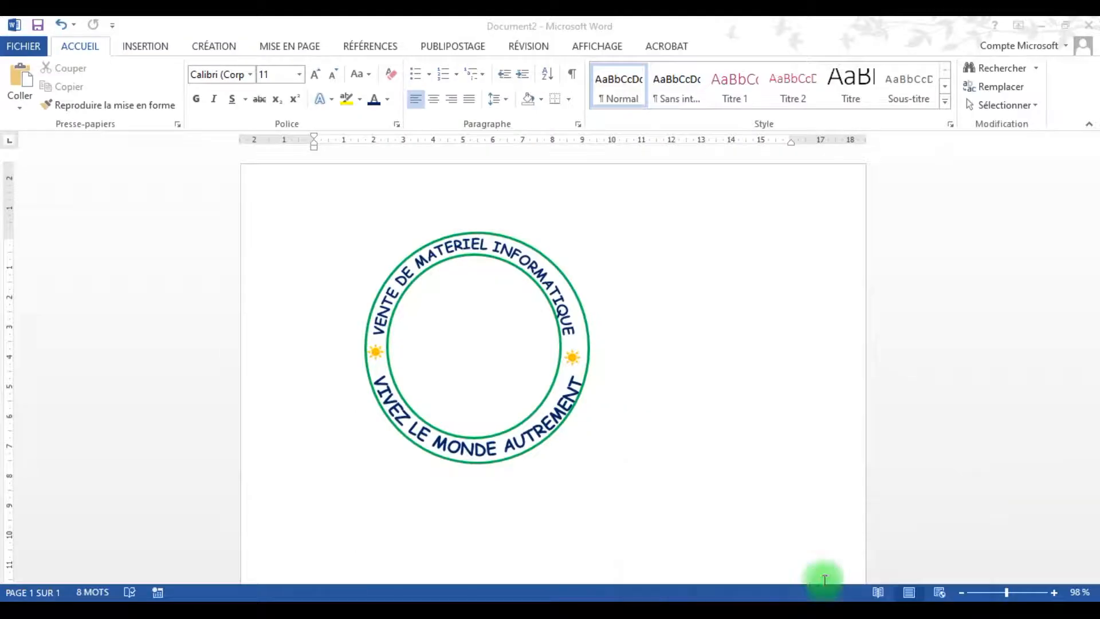
Step: Draw an isosceles triangle about 2.7 cm high and 5.35 cm wide inside the inner circle and centre it between the circle's sides
{"action": "left_click", "coordinate": [461, 366]}
{"action": "left_click", "coordinate": [462, 366]}
{"action": "left_click", "coordinate": [626, 381]}
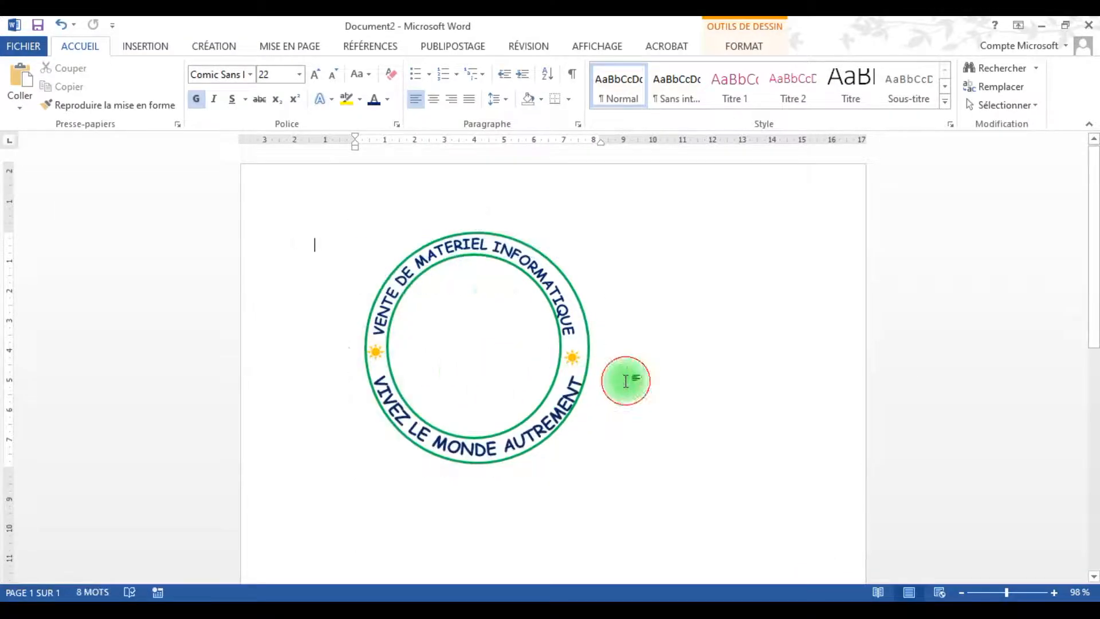
{"action": "left_click", "coordinate": [428, 269]}
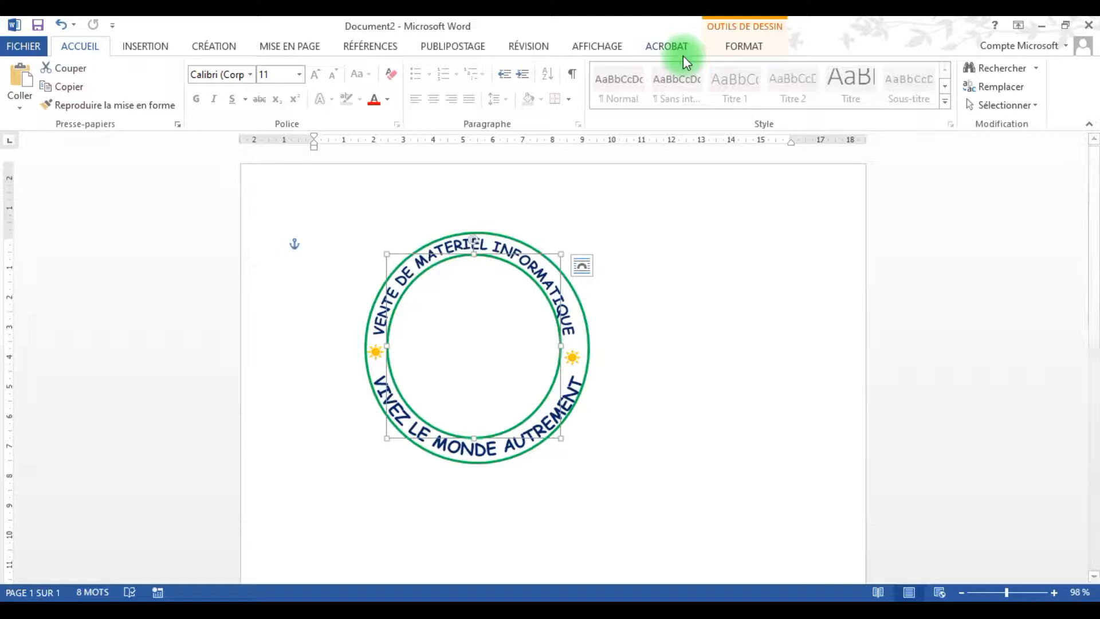
{"action": "left_click", "coordinate": [743, 47]}
{"action": "left_click", "coordinate": [109, 102]}
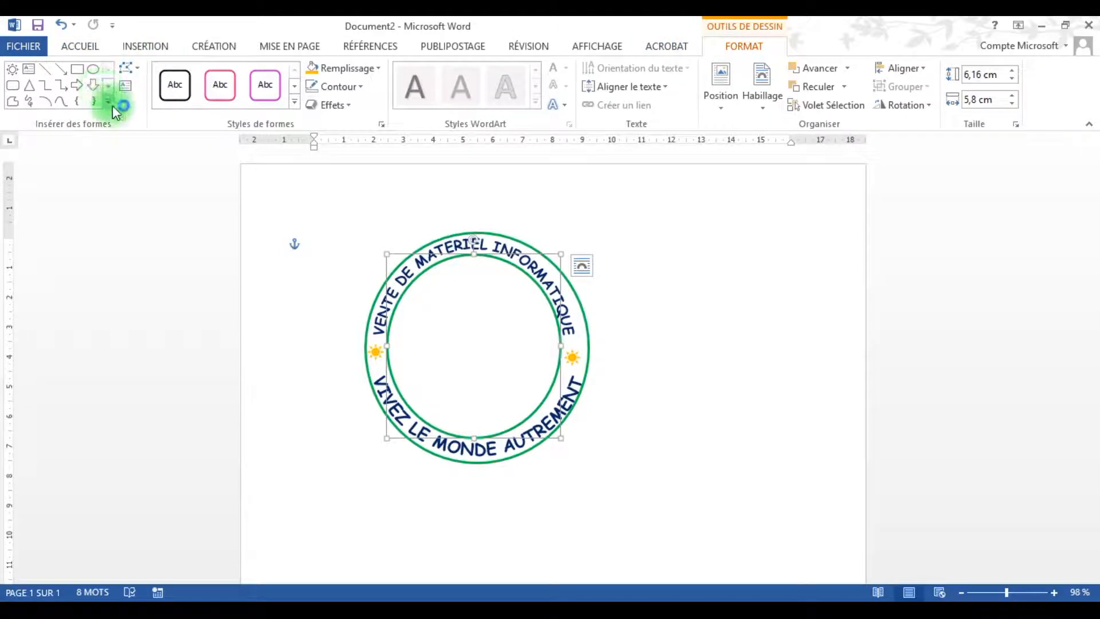
{"action": "left_click", "coordinate": [28, 87]}
{"action": "left_click_drag", "start_coordinate": [413, 283], "coordinate": [574, 366]}
{"action": "left_click_drag", "start_coordinate": [475, 365], "coordinate": [453, 369]}
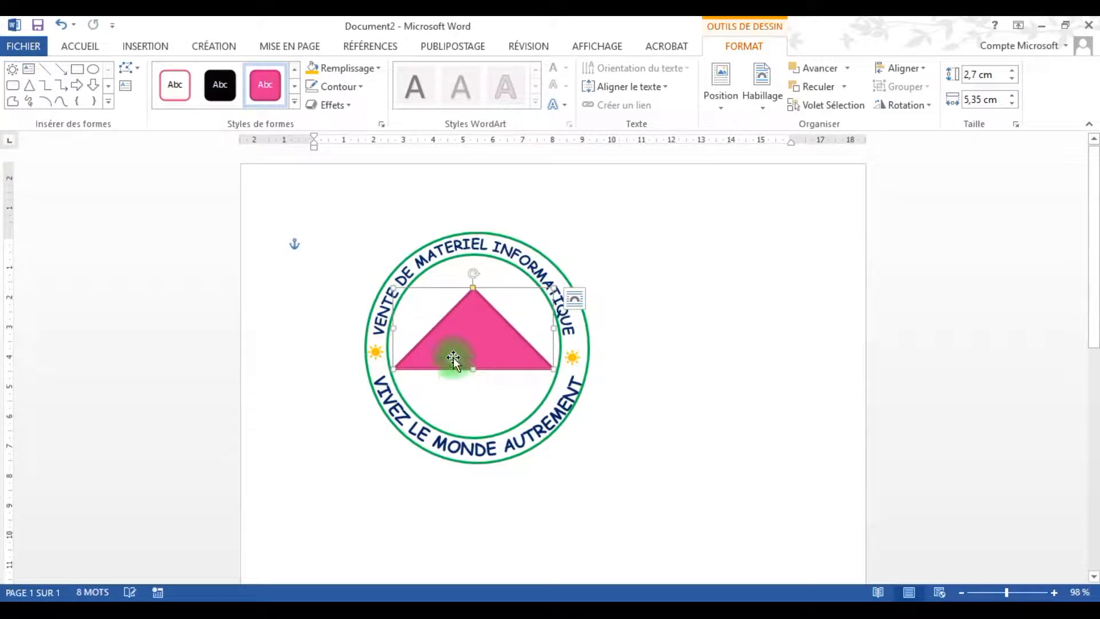
{"action": "left_click_drag", "start_coordinate": [472, 286], "coordinate": [472, 275]}
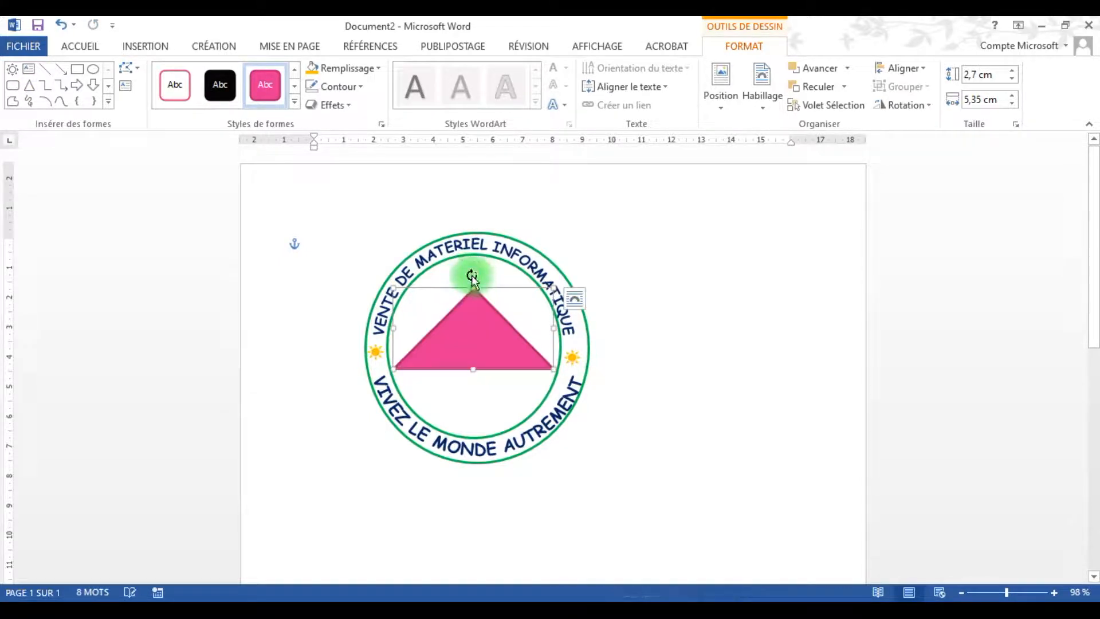
Step: Remove the triangle's fill and set its outline to the standard dark blue
{"action": "left_click", "coordinate": [332, 68]}
{"action": "left_click", "coordinate": [346, 210]}
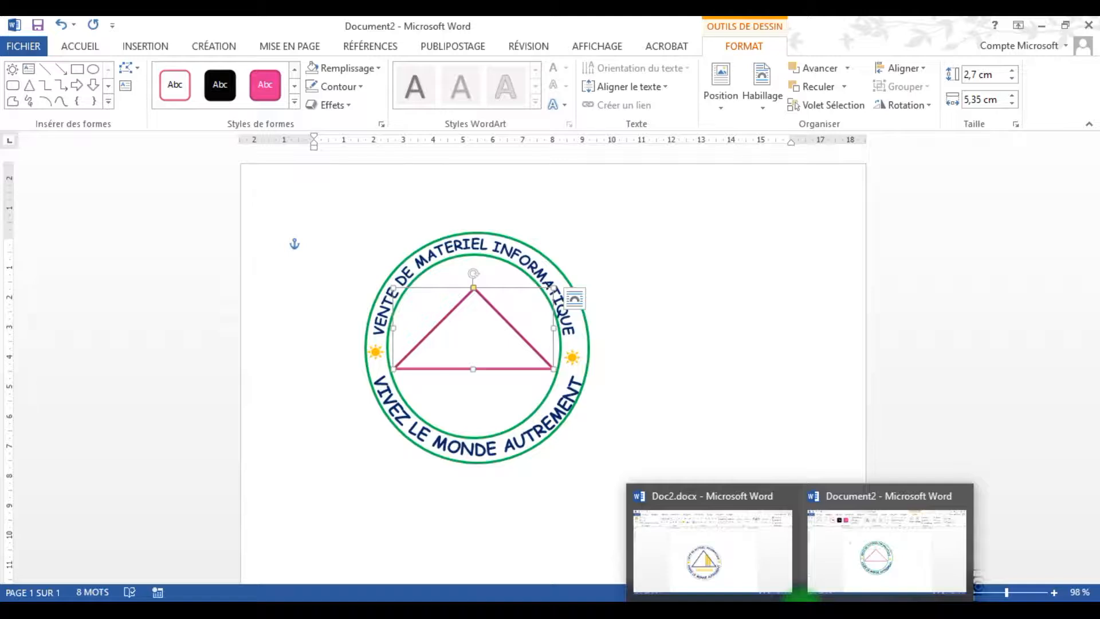
{"action": "left_click", "coordinate": [334, 86]}
{"action": "left_click", "coordinate": [422, 212]}
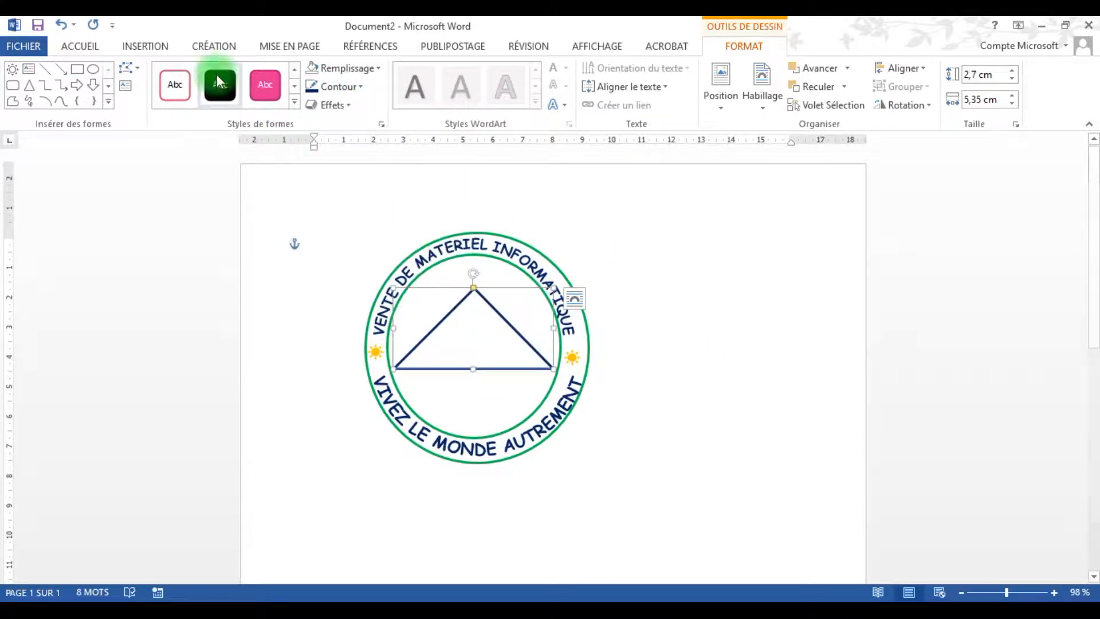
Step: Edit the triangle's points to raise its apex close to the inner circle, making it about 3.59 cm high
{"action": "left_click", "coordinate": [127, 68]}
{"action": "left_click", "coordinate": [171, 109]}
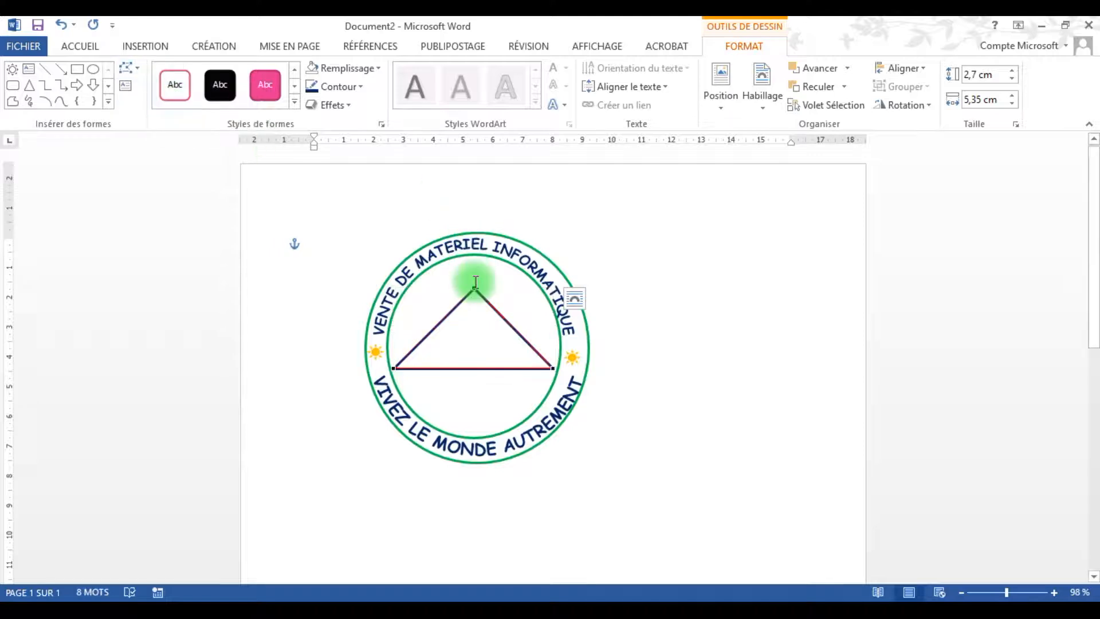
{"action": "left_click_drag", "start_coordinate": [474, 288], "coordinate": [472, 263]}
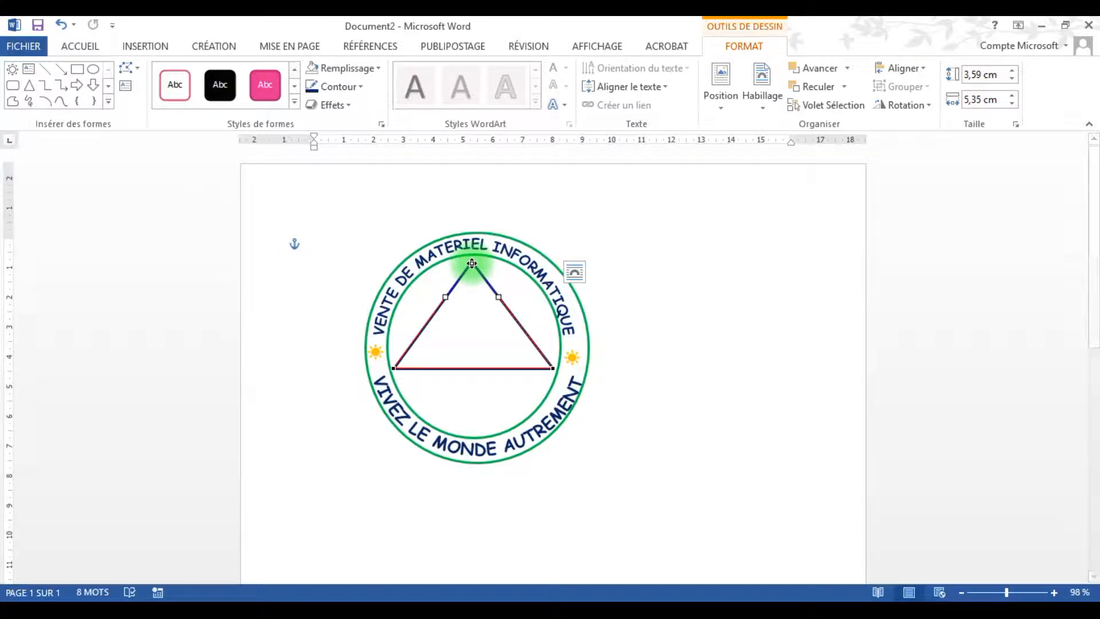
{"action": "left_click", "coordinate": [555, 341]}
{"action": "left_click", "coordinate": [641, 368]}
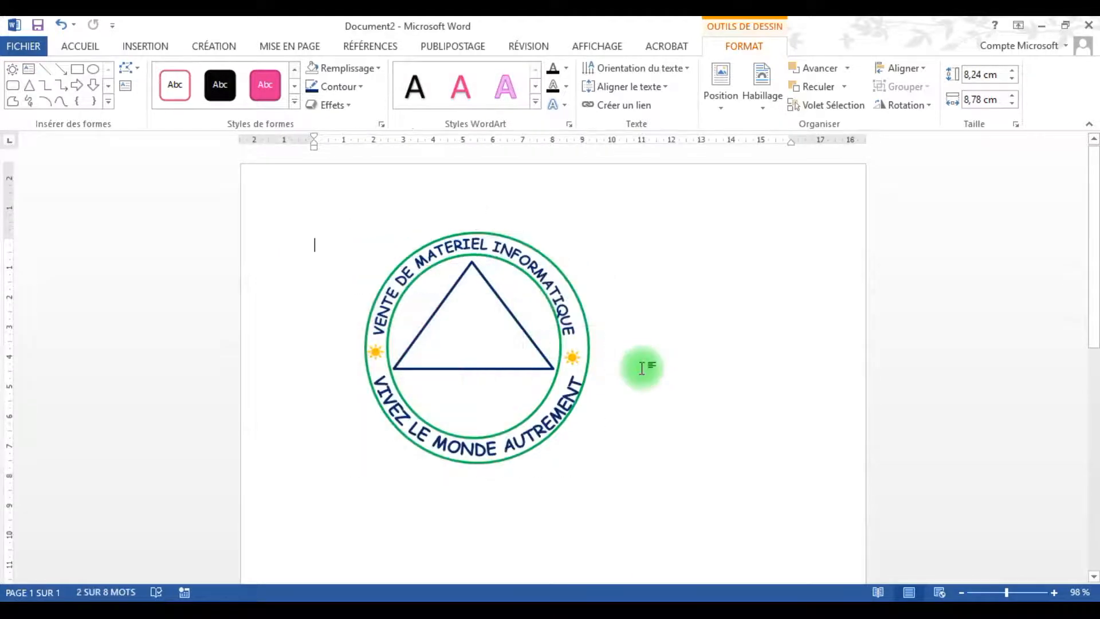
{"action": "left_click", "coordinate": [503, 369]}
{"action": "left_click", "coordinate": [659, 351]}
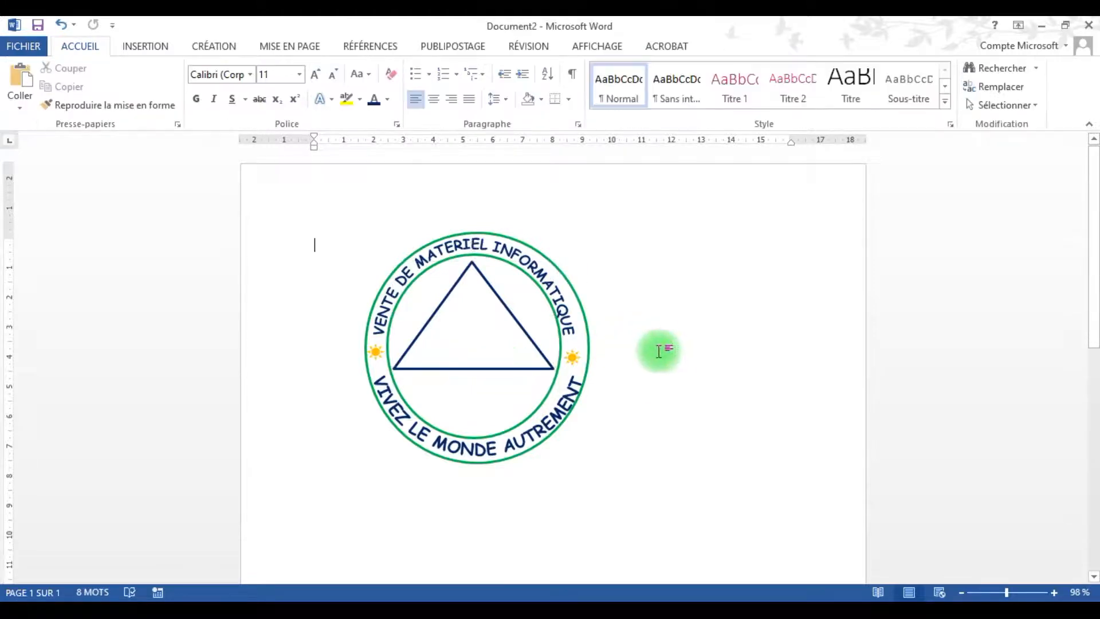
Step: Draw a flowchart card shape about 4.7 cm high and 1.81 cm wide beside the logo and fill it with the standard orange
{"action": "left_click", "coordinate": [456, 311]}
{"action": "left_click", "coordinate": [530, 342]}
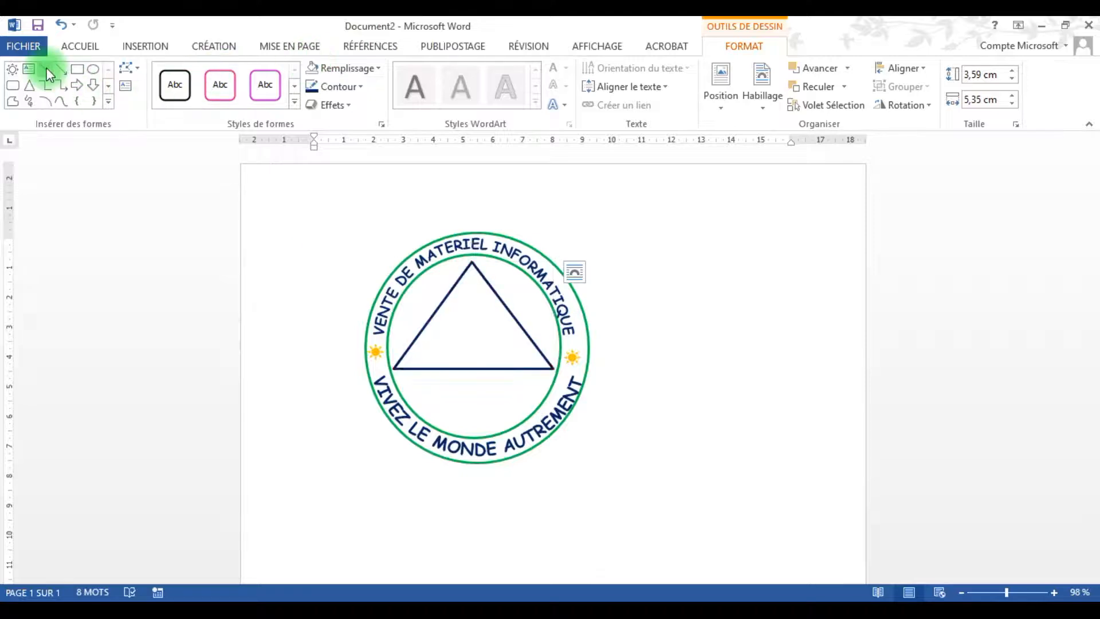
{"action": "left_click", "coordinate": [109, 102]}
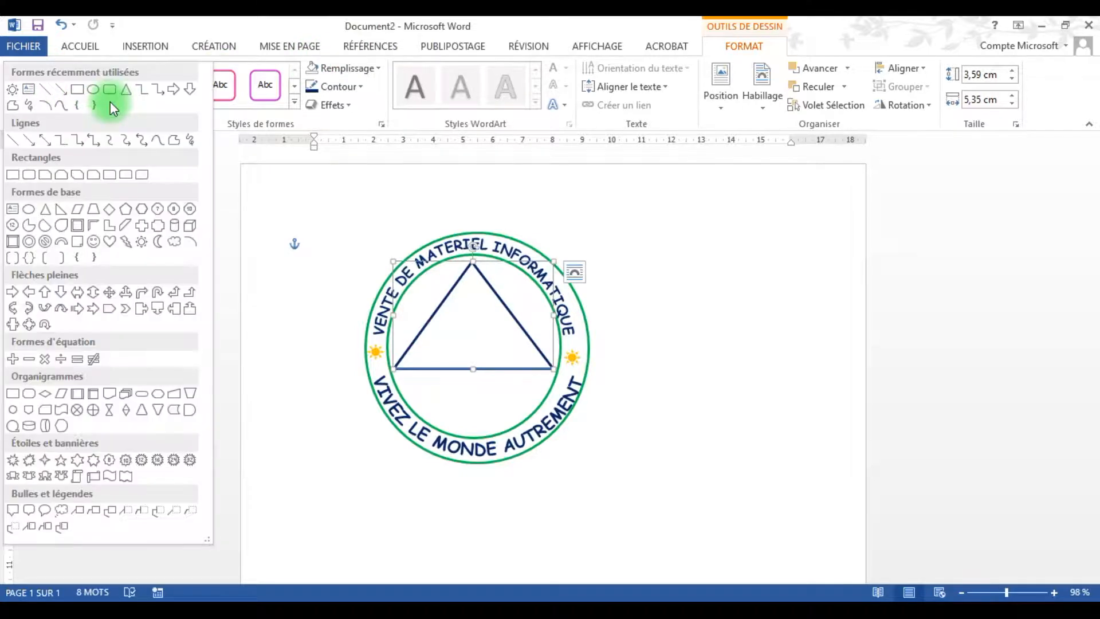
{"action": "left_click", "coordinate": [49, 412]}
{"action": "mouse_move", "coordinate": [313, 338]}
{"action": "left_mouse_down"}
{"action": "mouse_move", "coordinate": [386, 471]}
{"action": "mouse_move", "coordinate": [369, 474]}
{"action": "left_mouse_up"}
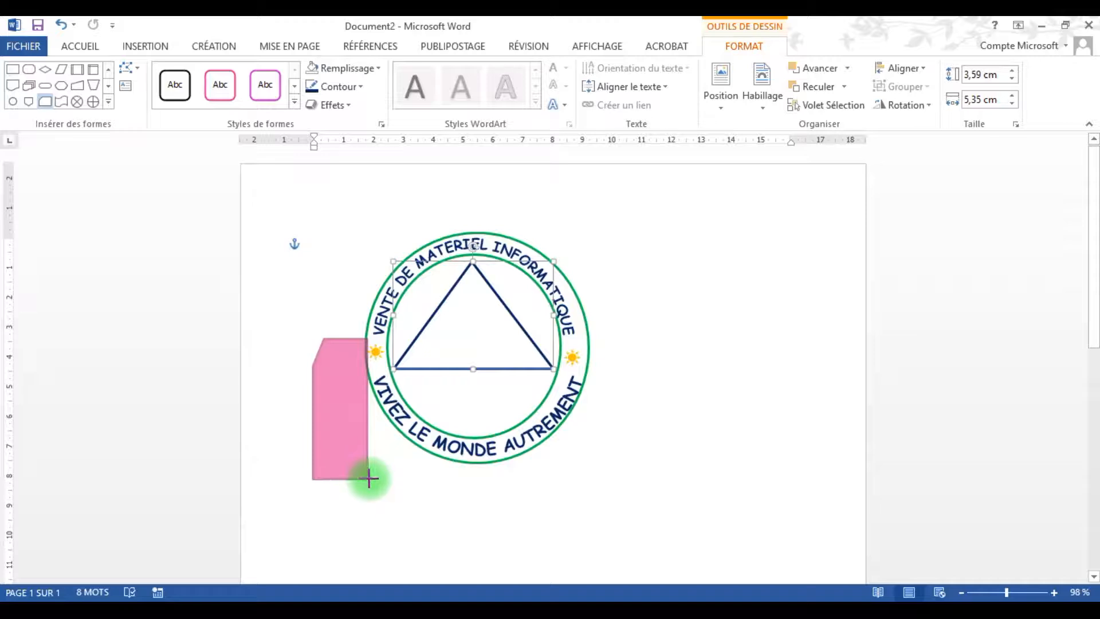
{"action": "left_click", "coordinate": [335, 69]}
{"action": "left_click", "coordinate": [340, 193]}
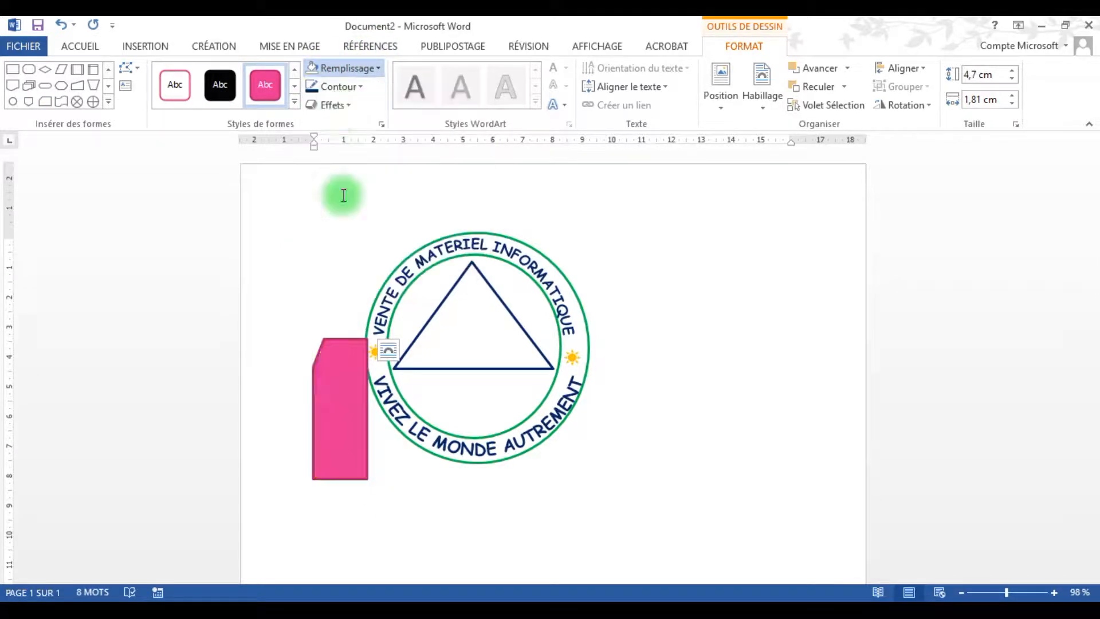
Step: Remove the outline of the orange card shape beside the logo and flip the shape horizontally
{"action": "left_click", "coordinate": [337, 87]}
{"action": "left_click", "coordinate": [348, 228]}
{"action": "left_click", "coordinate": [138, 67]}
{"action": "left_click", "coordinate": [901, 105]}
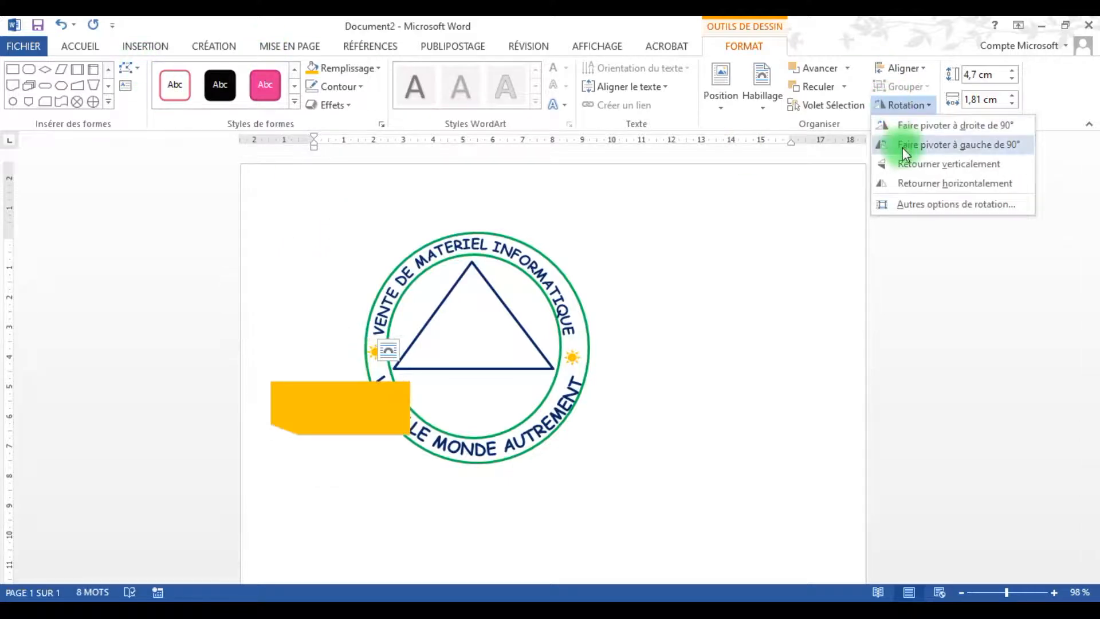
{"action": "left_click", "coordinate": [908, 181]}
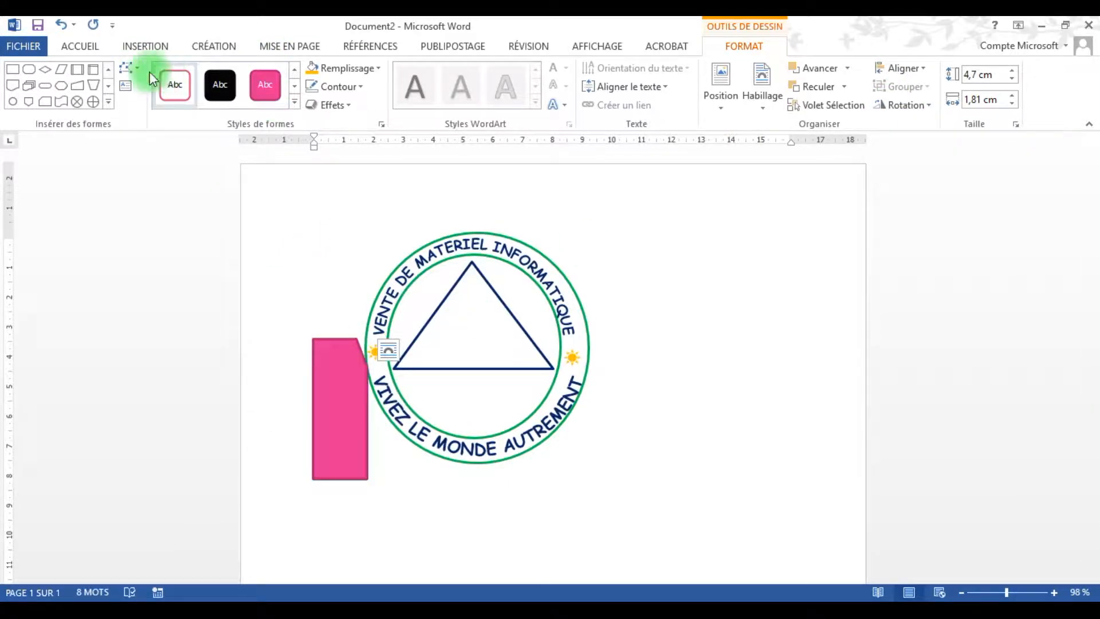
Step: Edit the orange shape's points so its cut corner becomes a long slope descending from near the upper-left corner to the right edge
{"action": "left_click", "coordinate": [131, 67]}
{"action": "left_click", "coordinate": [164, 109]}
{"action": "left_click", "coordinate": [344, 339]}
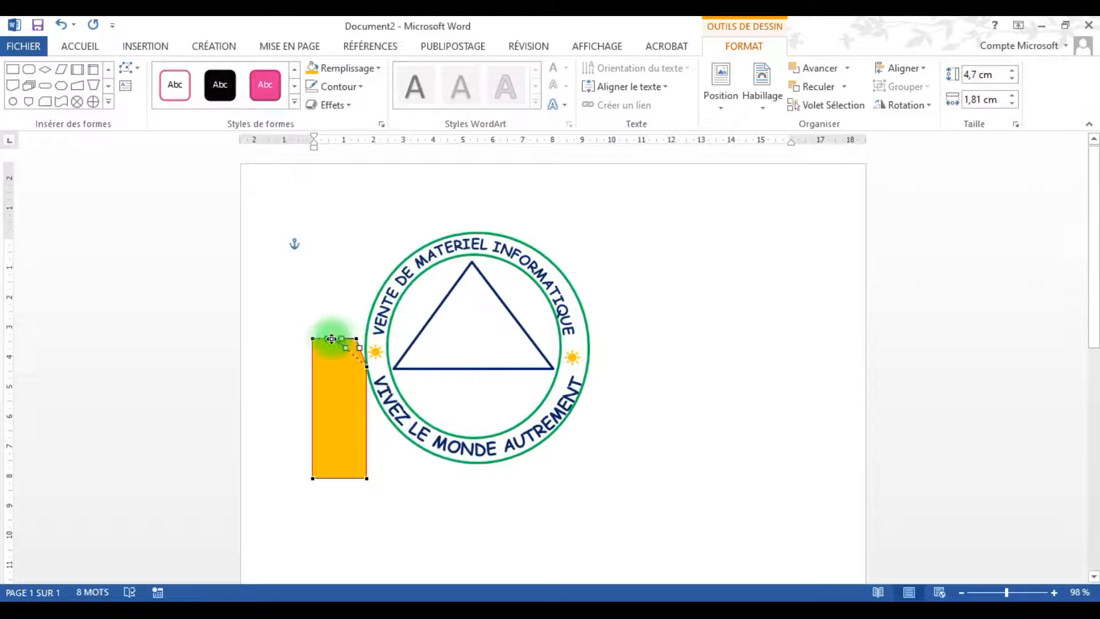
{"action": "left_click_drag", "start_coordinate": [322, 338], "coordinate": [322, 338]}
{"action": "left_click_drag", "start_coordinate": [367, 367], "coordinate": [364, 387]}
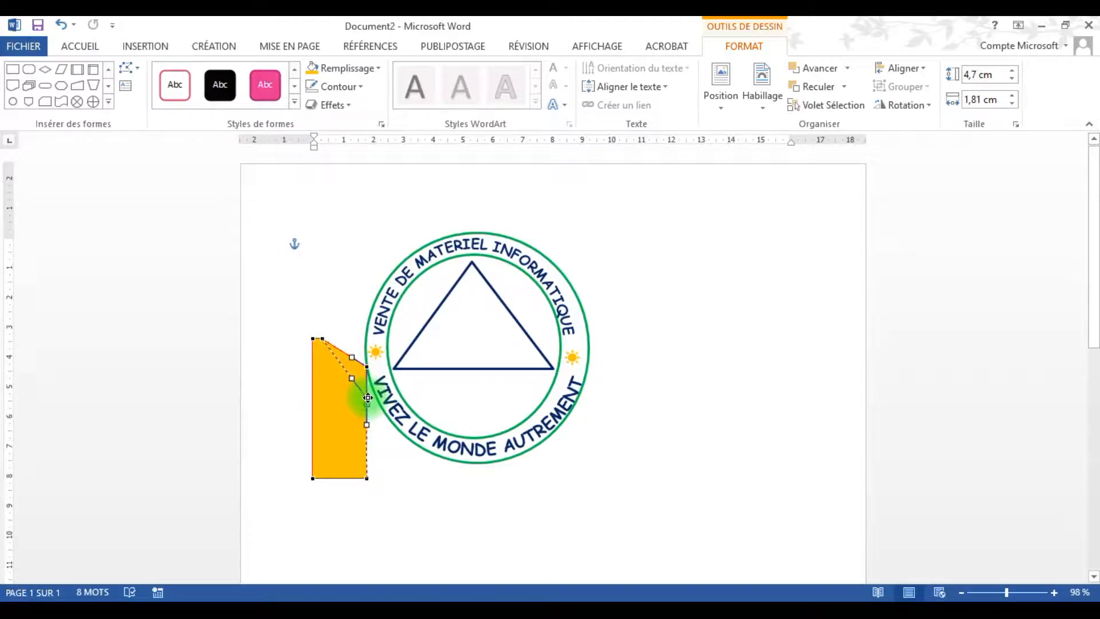
{"action": "left_click", "coordinate": [333, 365]}
Step: Shrink the orange shape to a bar about 2.43 cm high and 0.4 cm wide and place it inside the triangle against its right side
{"action": "left_click_drag", "start_coordinate": [312, 338], "coordinate": [488, 301]}
{"action": "left_click_drag", "start_coordinate": [1092, 189], "coordinate": [1092, 219]}
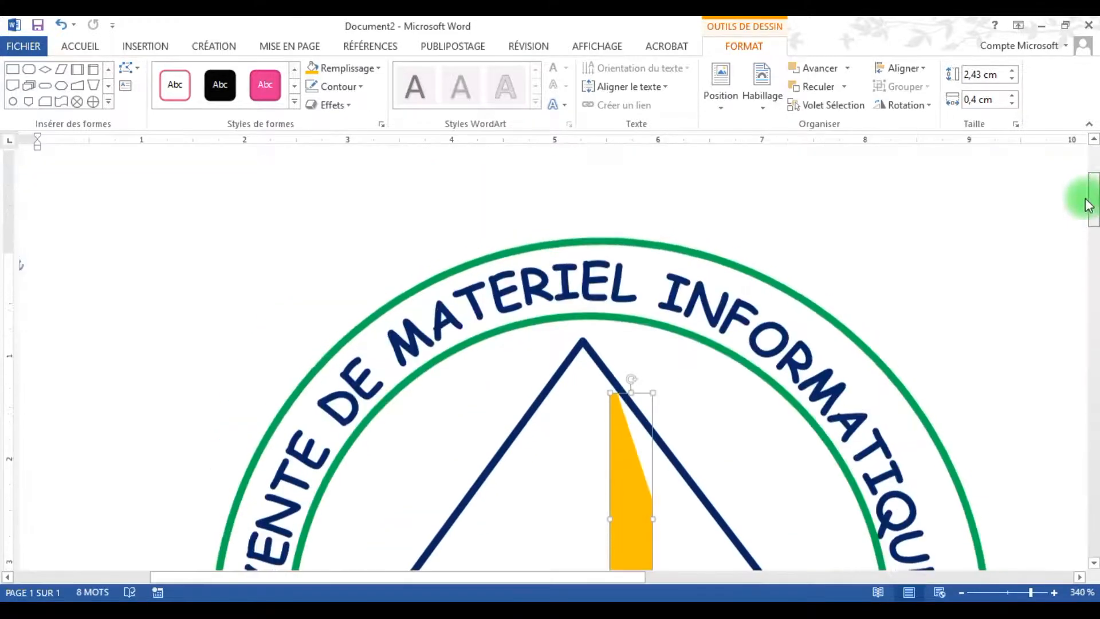
{"action": "left_click_drag", "start_coordinate": [643, 424], "coordinate": [644, 412]}
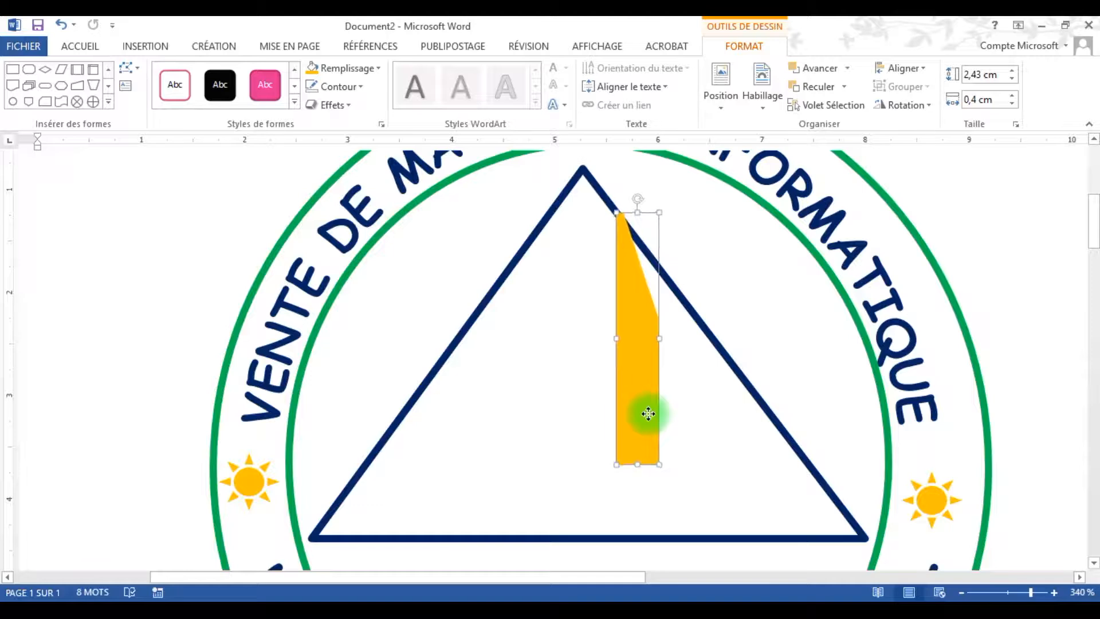
Step: Edit the bar's points so its sloped top follows the triangle's right side
{"action": "left_click", "coordinate": [132, 70]}
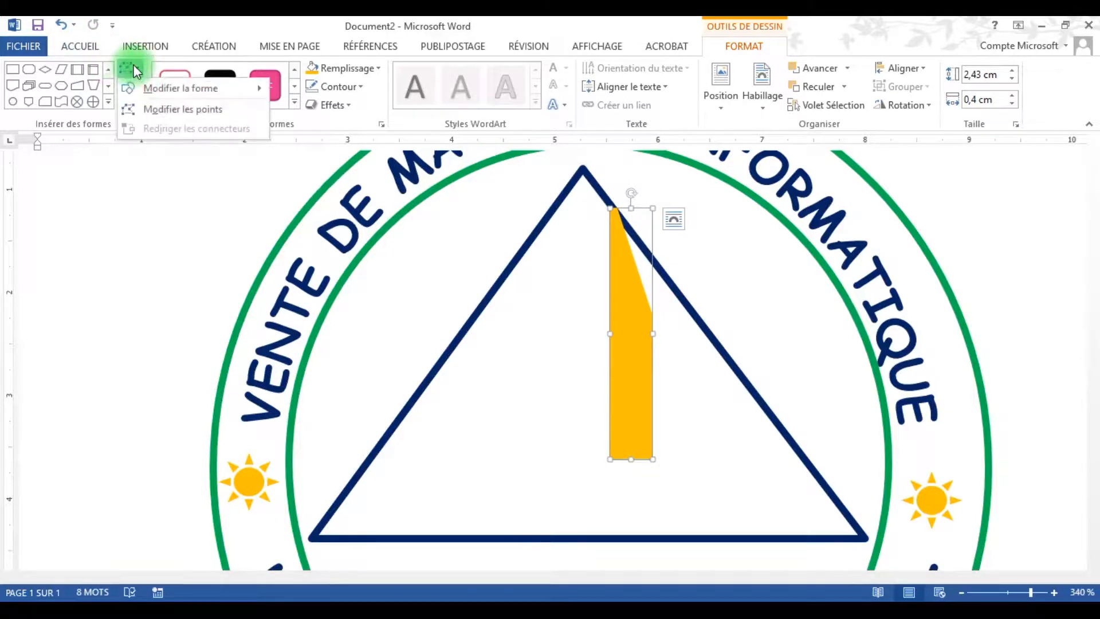
{"action": "left_click", "coordinate": [155, 108]}
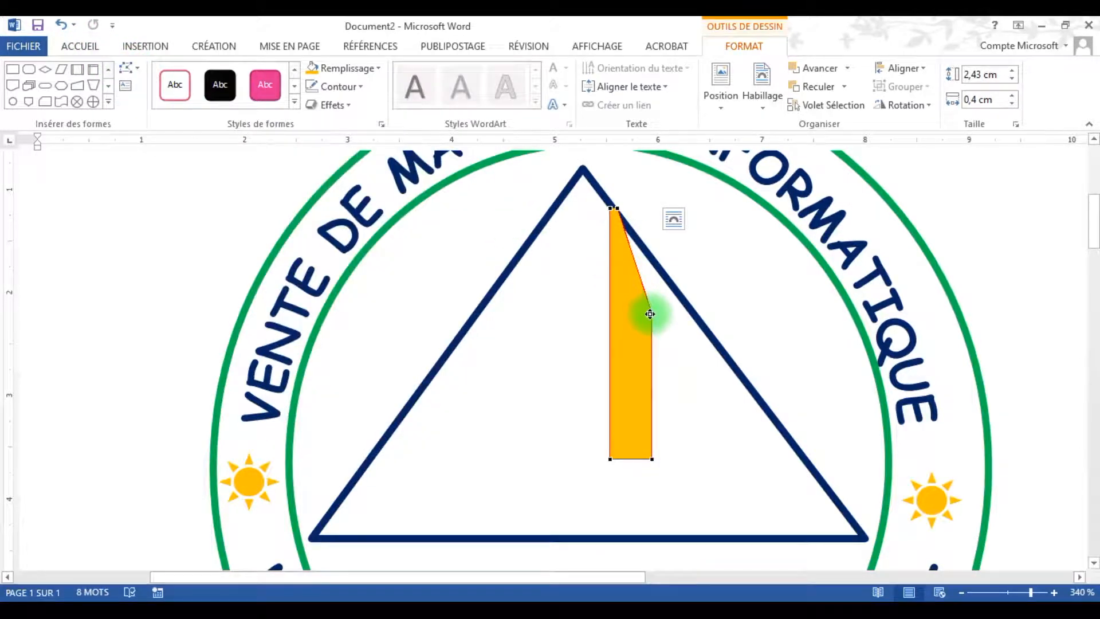
{"action": "left_click_drag", "start_coordinate": [653, 313], "coordinate": [655, 264]}
{"action": "left_click_drag", "start_coordinate": [618, 208], "coordinate": [611, 210]}
{"action": "left_click", "coordinate": [629, 263]}
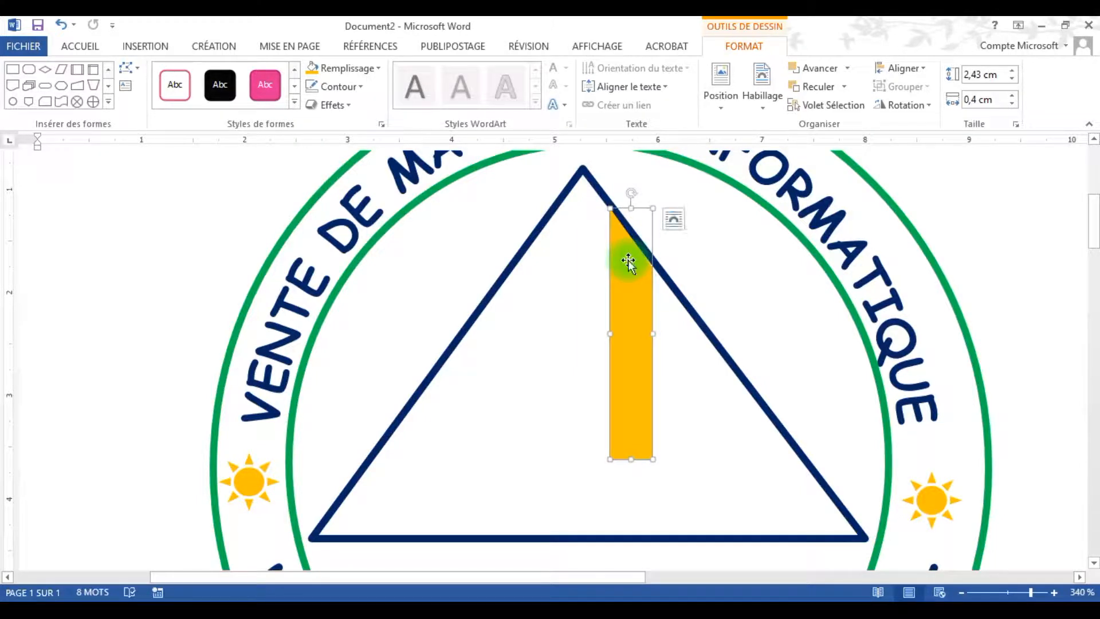
Step: Lengthen the bar to about 2.79 cm, paste a copy lower along the triangle's right side, and shorten the copy to about 2.37 cm
{"action": "left_click_drag", "start_coordinate": [630, 460], "coordinate": [631, 502]}
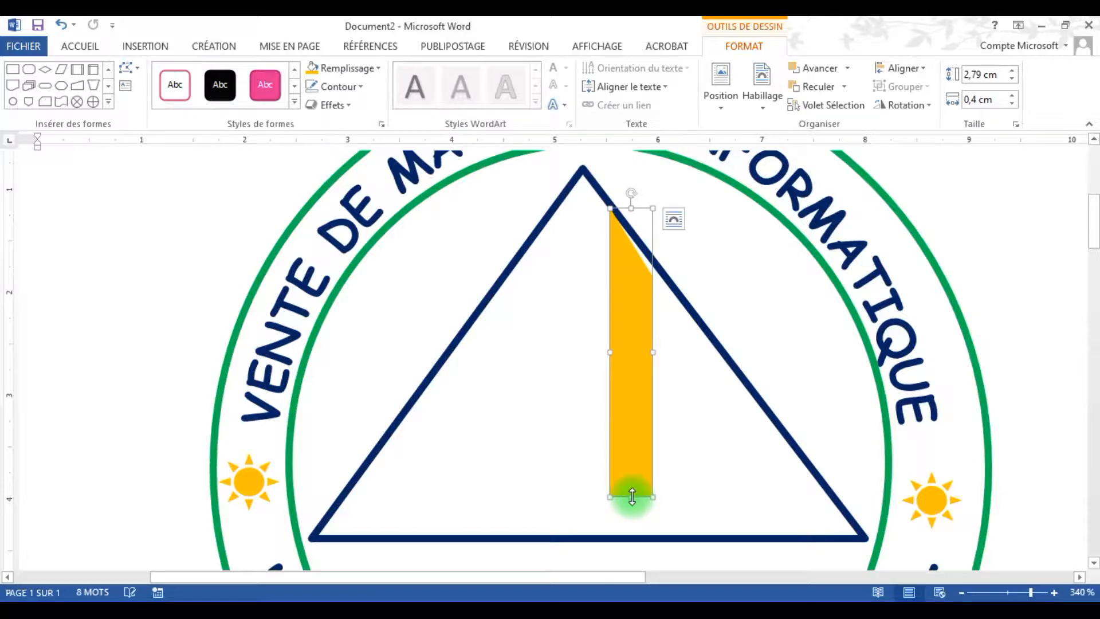
{"action": "key", "text": "ctrl+v"}
{"action": "left_click_drag", "start_coordinate": [675, 537], "coordinate": [671, 496]}
{"action": "left_click_drag", "start_coordinate": [664, 454], "coordinate": [615, 436]}
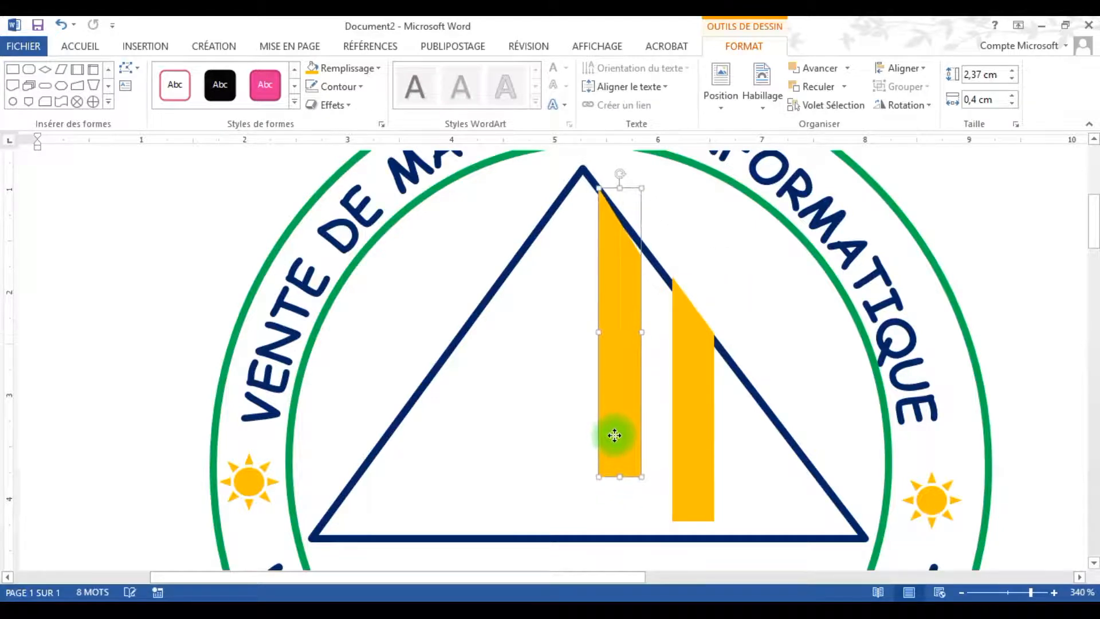
Step: Move the shorter bar over to replace the taller one, delete the taller one, and resize the remaining bar to about 2.26 by 0.33 cm
{"action": "left_click_drag", "start_coordinate": [709, 404], "coordinate": [637, 362]}
{"action": "left_click", "coordinate": [626, 376]}
{"action": "key", "text": "Delete"}
{"action": "left_click", "coordinate": [653, 386]}
{"action": "mouse_move", "coordinate": [667, 468]}
{"action": "left_mouse_down"}
{"action": "mouse_move", "coordinate": [653, 434]}
{"action": "mouse_move", "coordinate": [654, 444]}
{"action": "left_mouse_up"}
Step: Adjust the bar's points so its slope matches the triangle's right side, then lengthen the bar to about 2.66 cm
{"action": "left_click", "coordinate": [131, 69]}
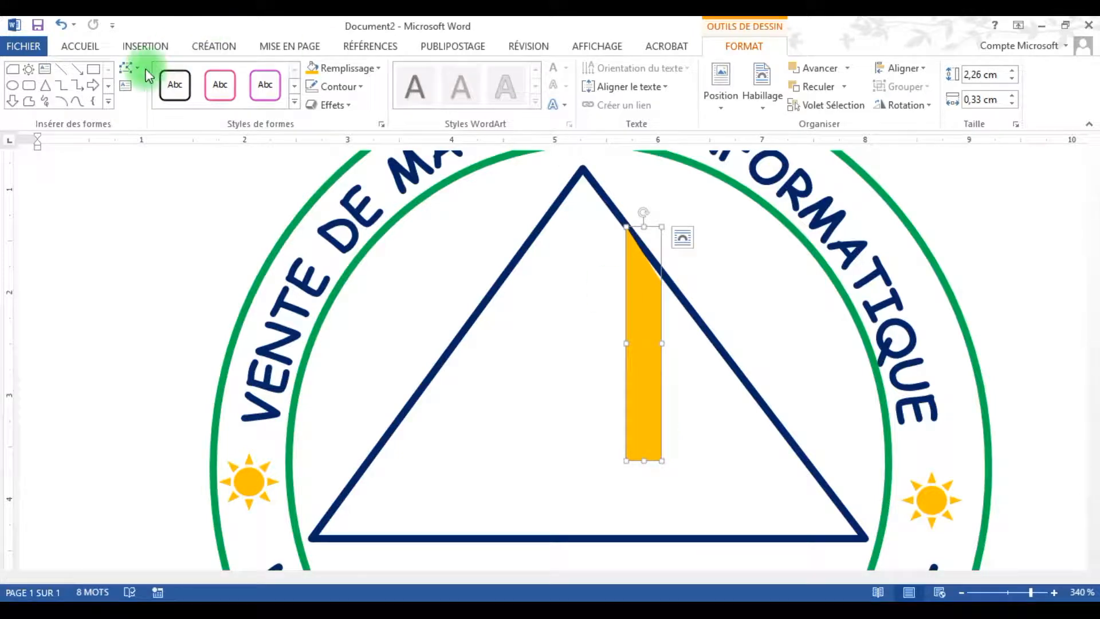
{"action": "left_click", "coordinate": [151, 115]}
{"action": "left_click", "coordinate": [669, 281]}
{"action": "left_click_drag", "start_coordinate": [661, 281], "coordinate": [662, 272]}
{"action": "left_click", "coordinate": [646, 445]}
{"action": "left_click_drag", "start_coordinate": [643, 459], "coordinate": [645, 490]}
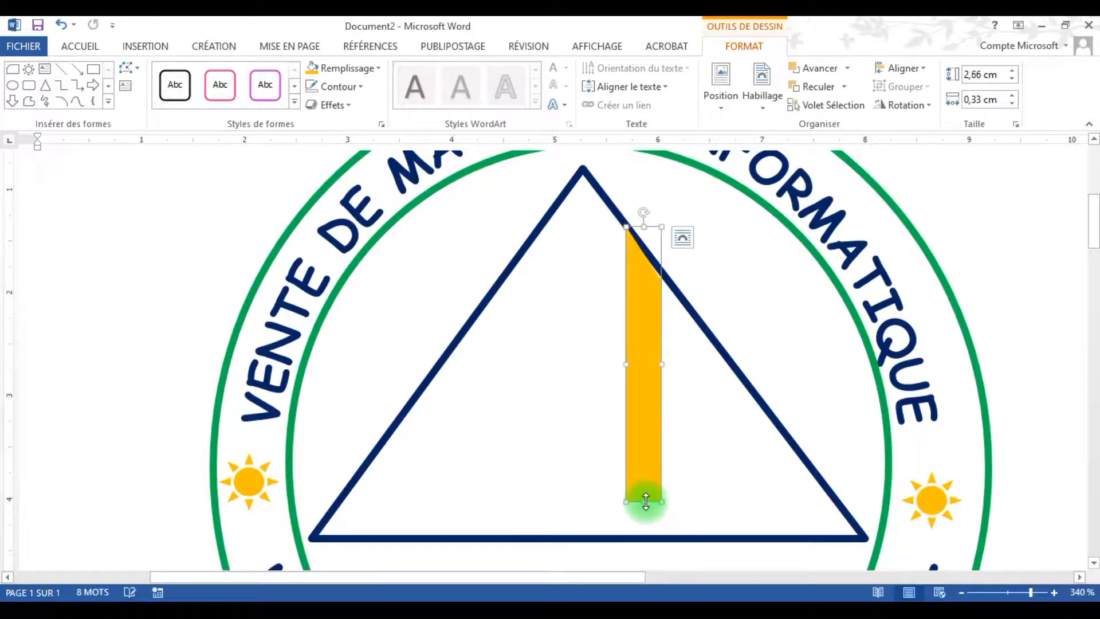
Step: Paste two copies of the bar along the triangle's right side, shortened to end level with the first, the last about 1.32 cm high
{"action": "key", "text": "ctrl+v"}
{"action": "left_click_drag", "start_coordinate": [682, 496], "coordinate": [687, 497]}
{"action": "left_click_drag", "start_coordinate": [690, 542], "coordinate": [695, 489]}
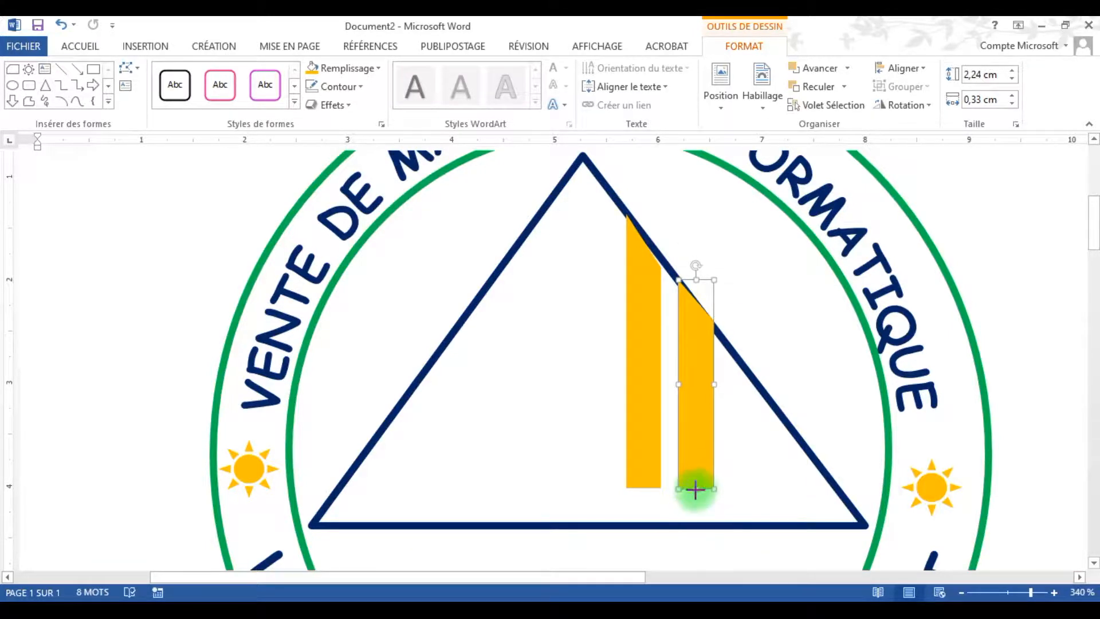
{"action": "key", "text": "ctrl+v"}
{"action": "left_click_drag", "start_coordinate": [738, 530], "coordinate": [747, 488]}
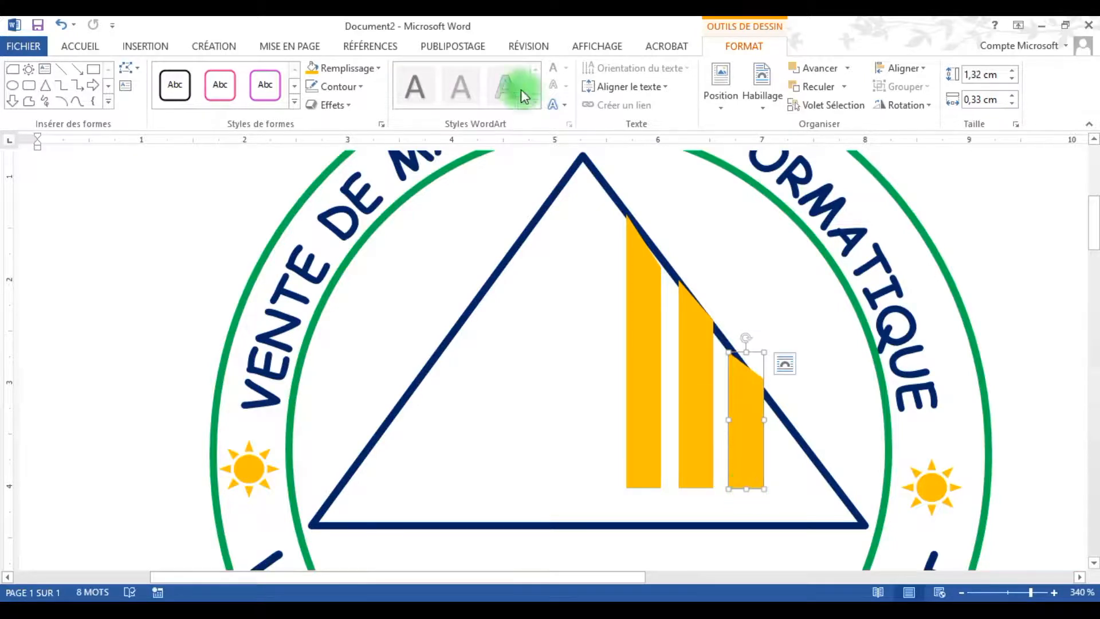
Step: Edit the shortest bar's points so its top slope follows the triangle's side, making the bar about 1.36 cm high
{"action": "left_click", "coordinate": [127, 68]}
{"action": "left_click", "coordinate": [144, 110]}
{"action": "left_click", "coordinate": [764, 383]}
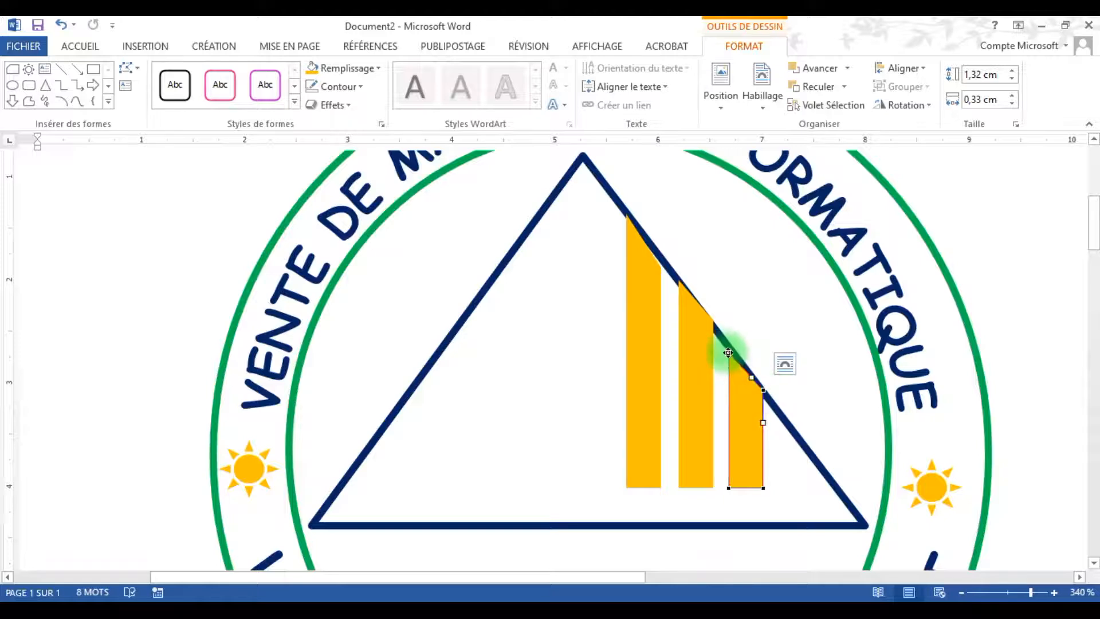
{"action": "left_click_drag", "start_coordinate": [728, 348], "coordinate": [729, 348]}
{"action": "left_click", "coordinate": [748, 443]}
{"action": "key", "text": "Up"}
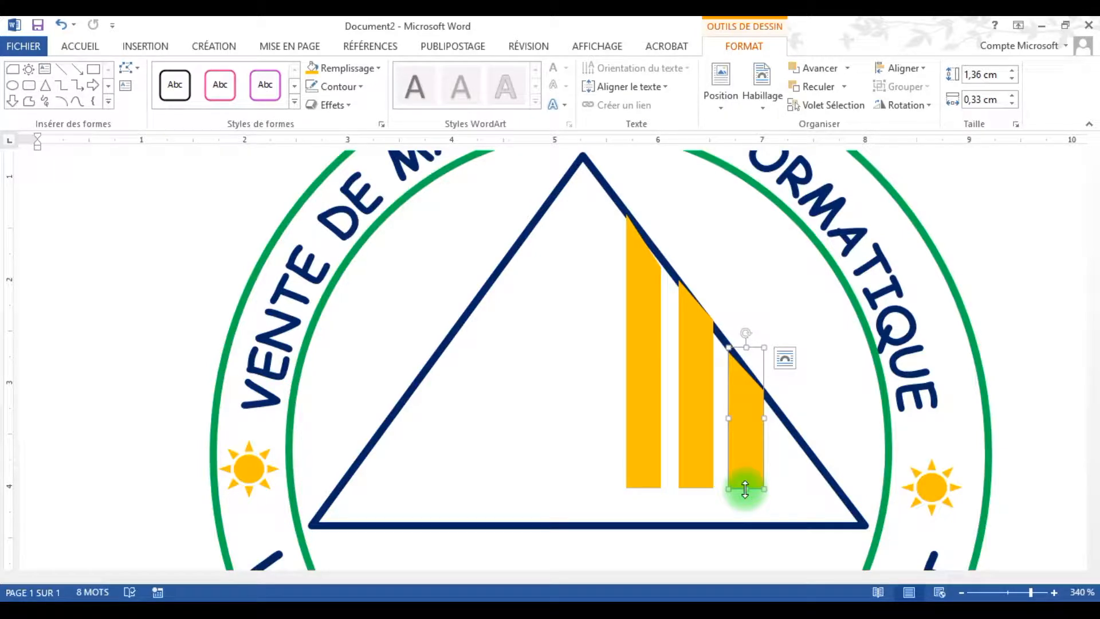
Step: Adjust the bars' positions so their bases line up and bring the triangle in front of them
{"action": "left_click", "coordinate": [652, 437]}
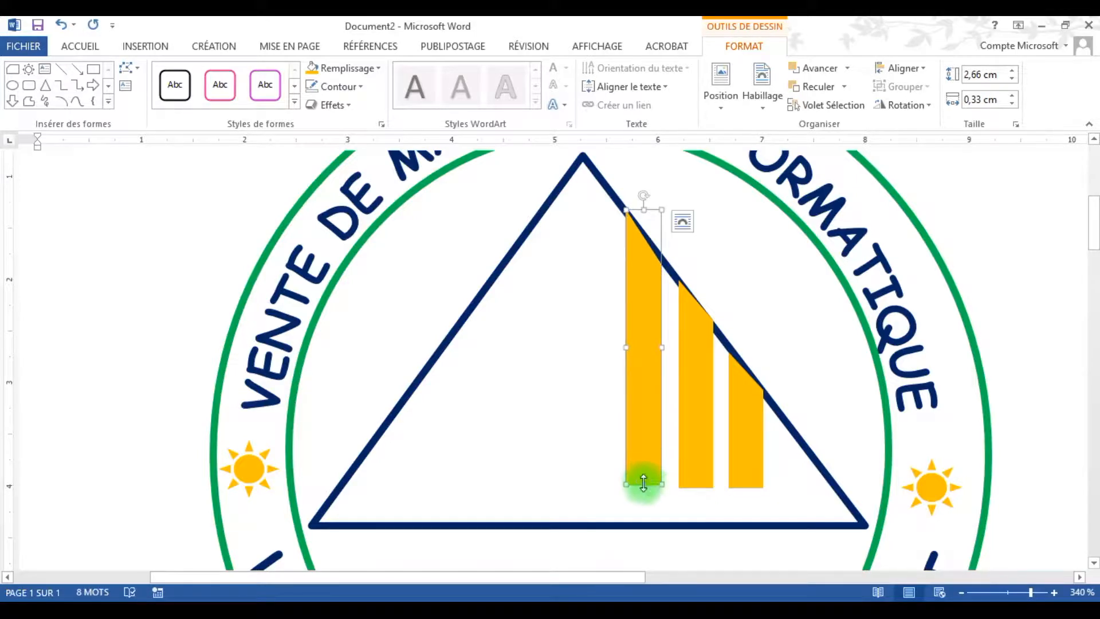
{"action": "left_click", "coordinate": [693, 504]}
{"action": "left_click", "coordinate": [793, 524]}
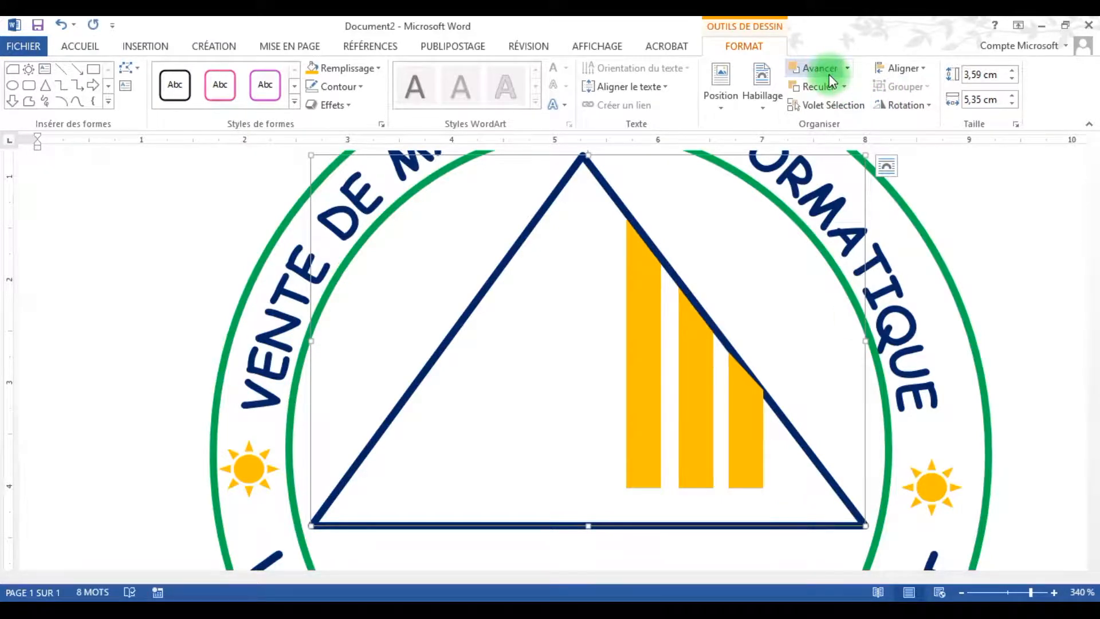
Step: Group the triangle with its three orange bars
{"action": "left_click", "coordinate": [752, 477], "text": "shift"}
{"action": "left_click", "coordinate": [694, 475], "text": "shift"}
{"action": "left_click", "coordinate": [644, 467], "text": "shift"}
{"action": "left_click", "coordinate": [908, 87]}
{"action": "left_click", "coordinate": [912, 109]}
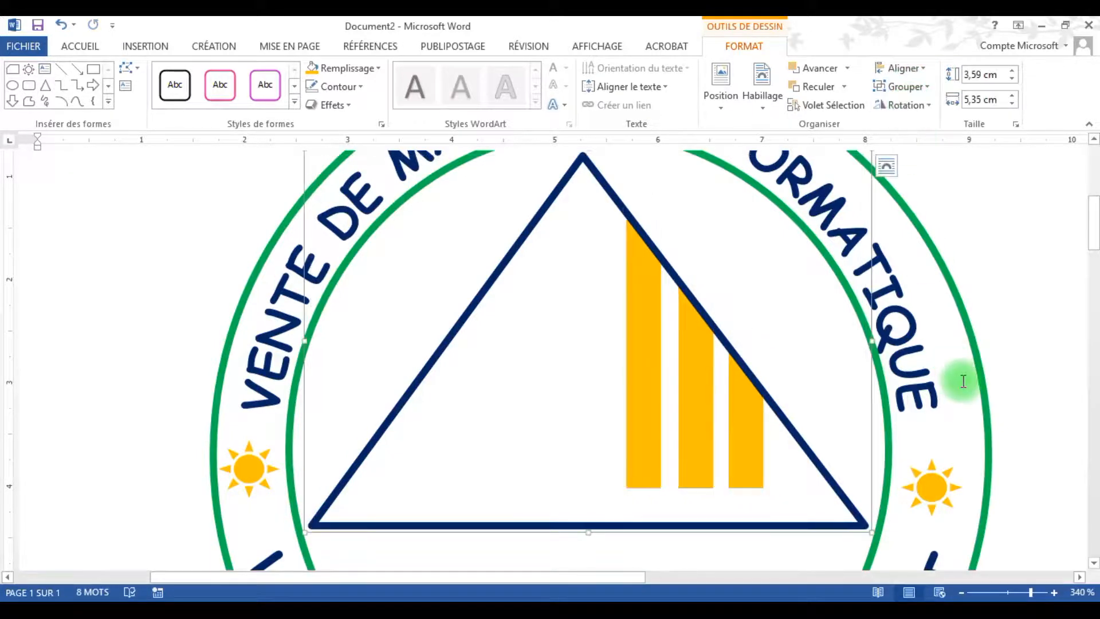
Step: Apply the centred outer shadow to the grouped triangle and bars
{"action": "left_click", "coordinate": [339, 113]}
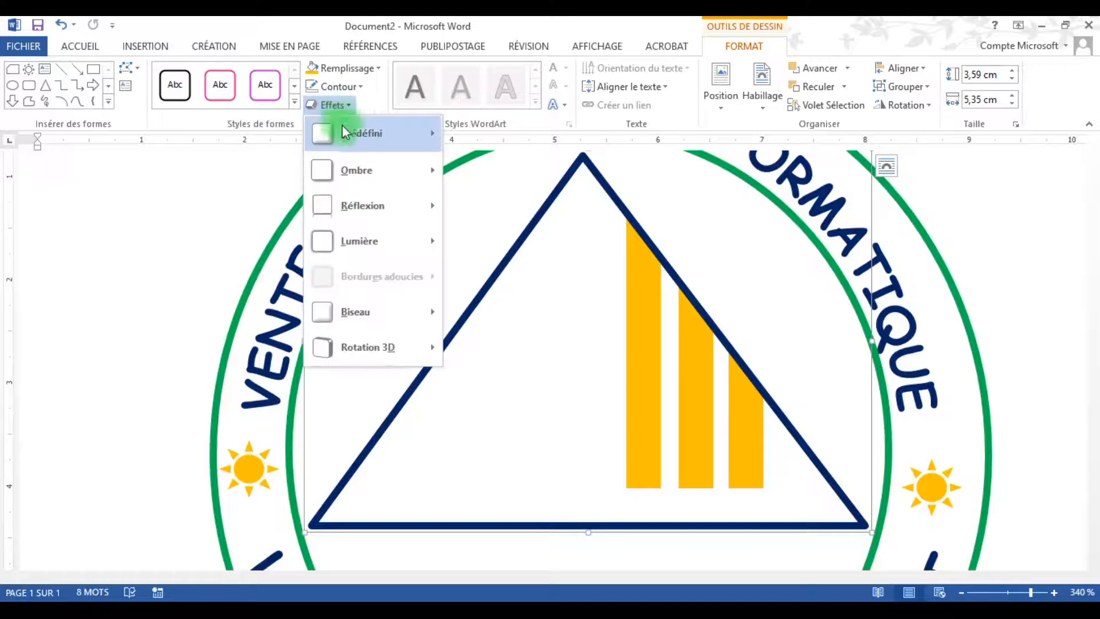
{"action": "mouse_move", "coordinate": [363, 177]}
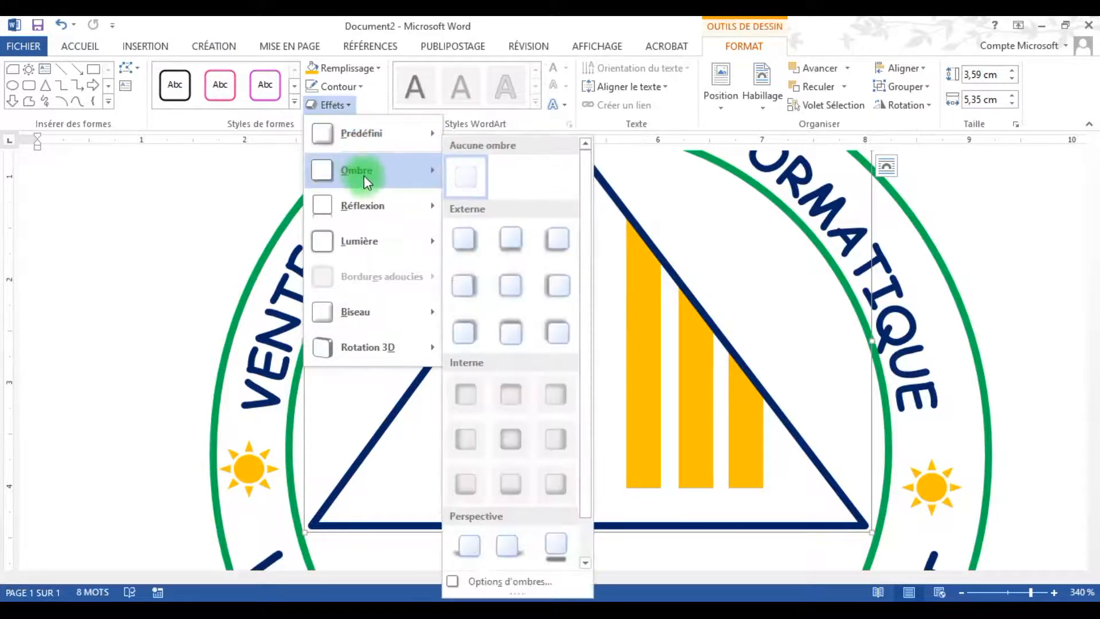
{"action": "left_click", "coordinate": [499, 291]}
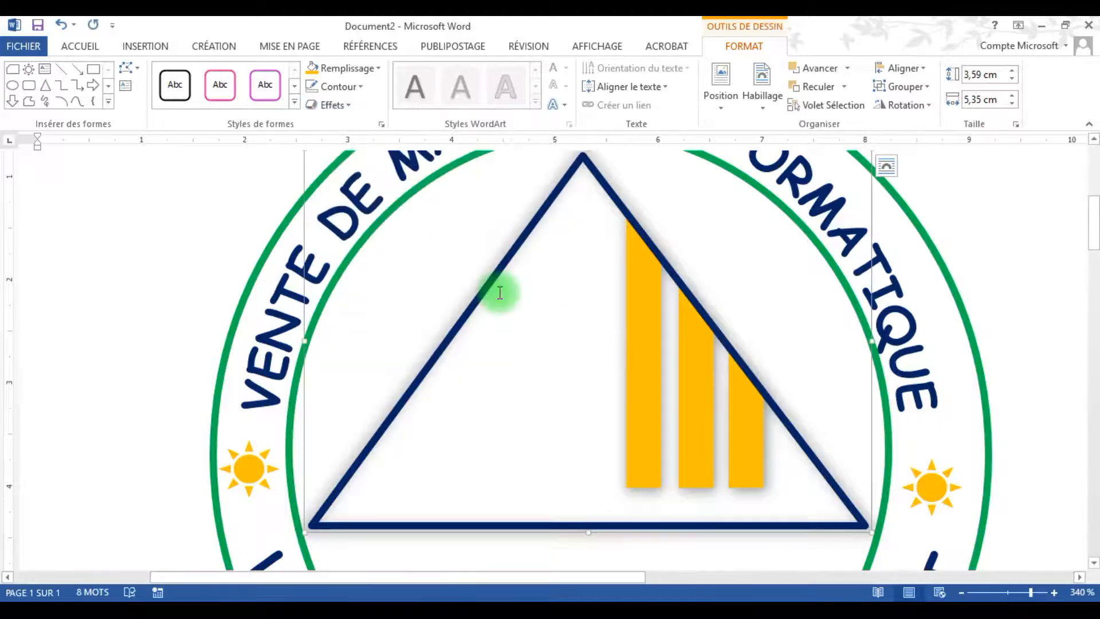
Step: Apply the centred outer shadow to the large outer green circle
{"action": "left_click", "coordinate": [283, 233]}
{"action": "left_click", "coordinate": [341, 102]}
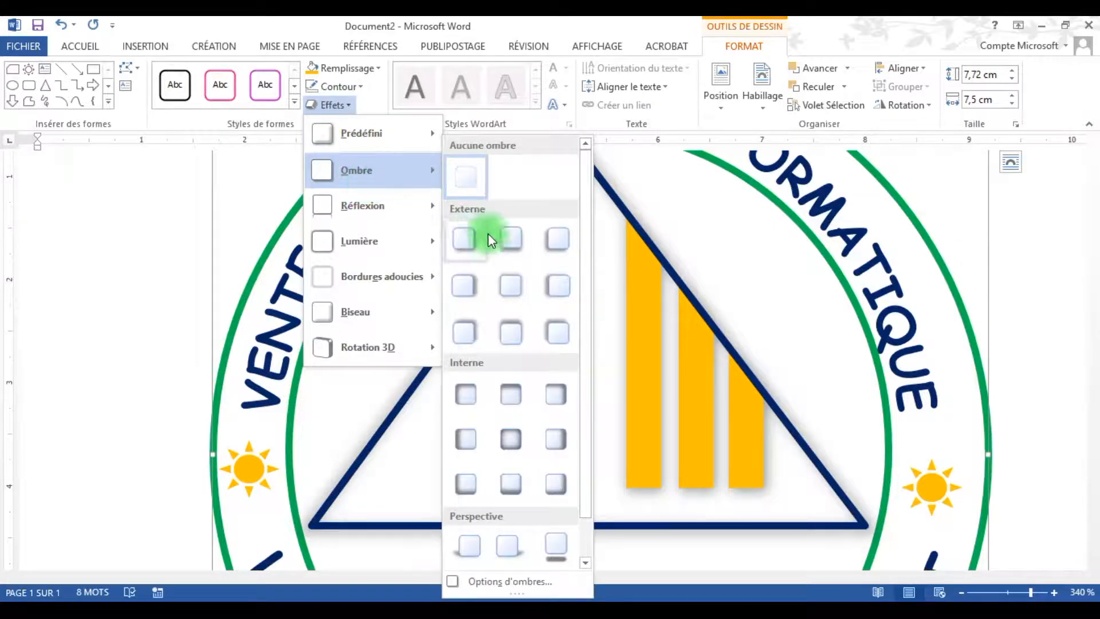
{"action": "left_click", "coordinate": [518, 298]}
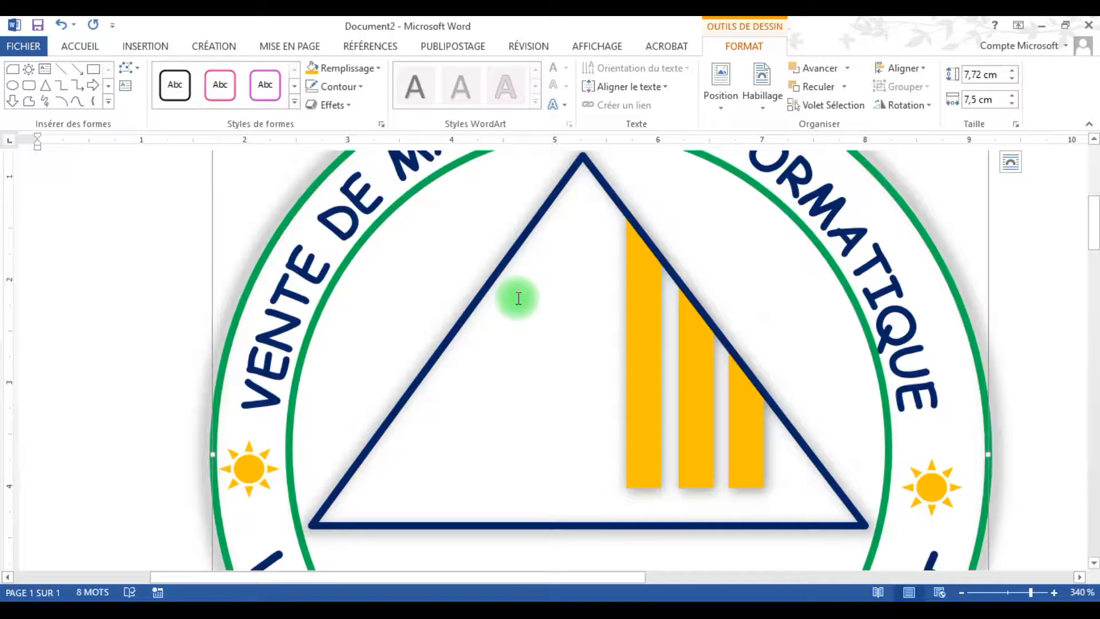
Step: Draw a text box about 0.56 cm high and 4.48 cm wide below the triangle, with no fill and no outline
{"action": "left_click_drag", "start_coordinate": [1091, 180], "coordinate": [1083, 239]}
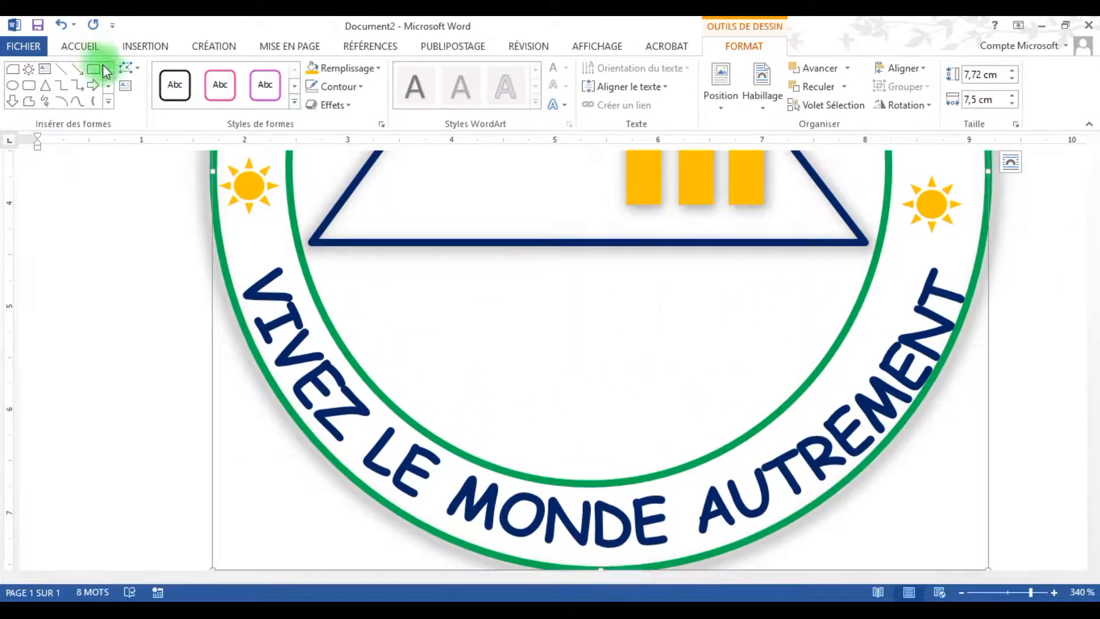
{"action": "left_click", "coordinate": [125, 86]}
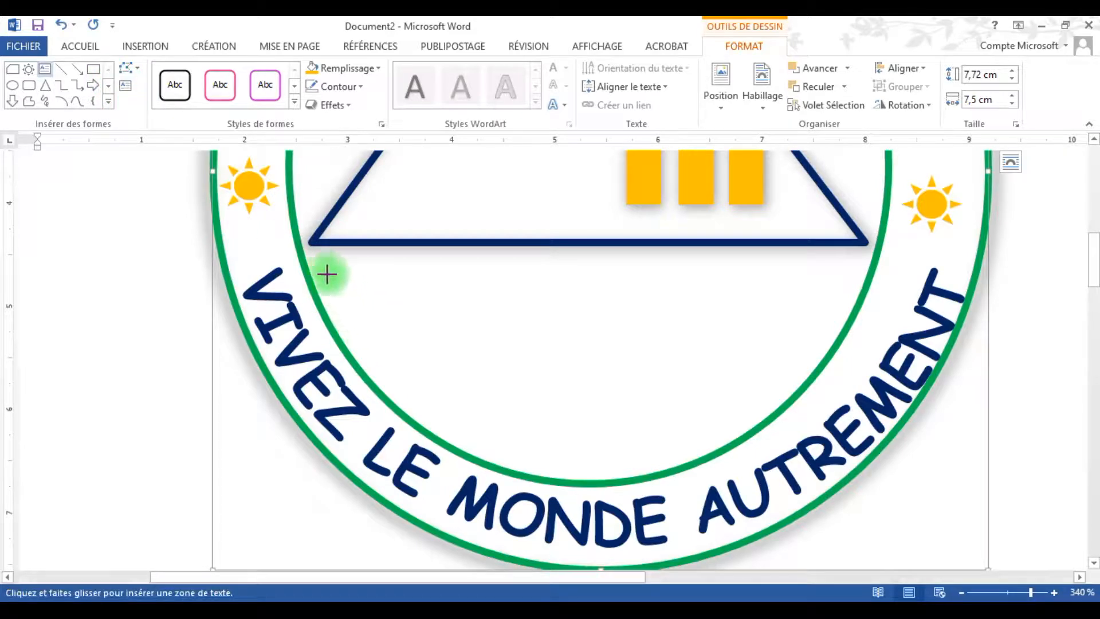
{"action": "left_click_drag", "start_coordinate": [359, 287], "coordinate": [822, 345]}
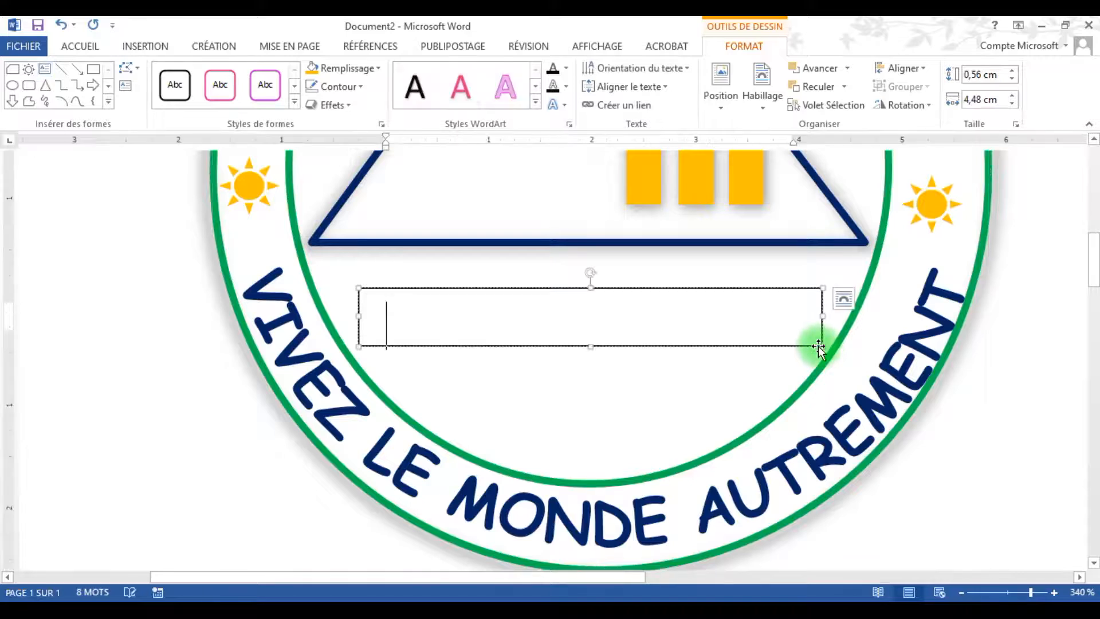
{"action": "left_click", "coordinate": [326, 67]}
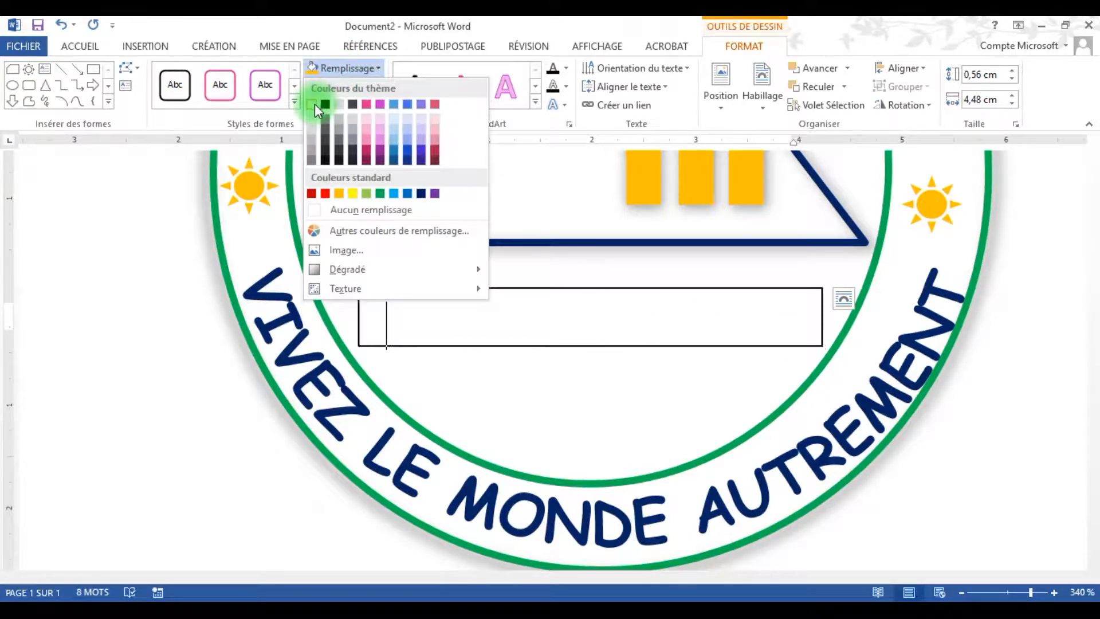
{"action": "left_click", "coordinate": [350, 209]}
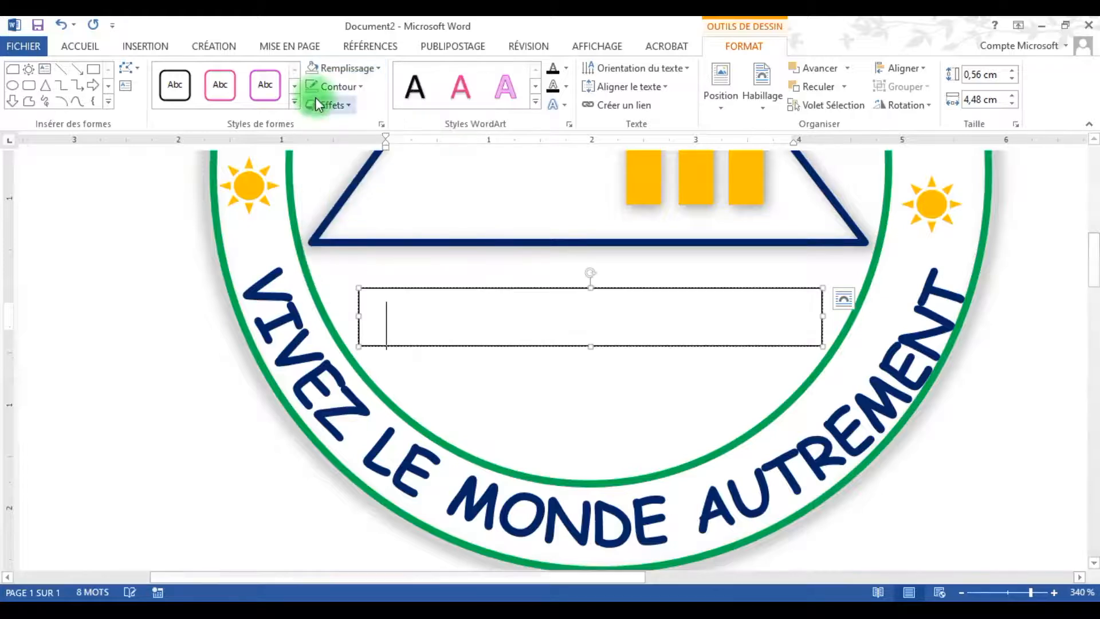
{"action": "left_click", "coordinate": [490, 348]}
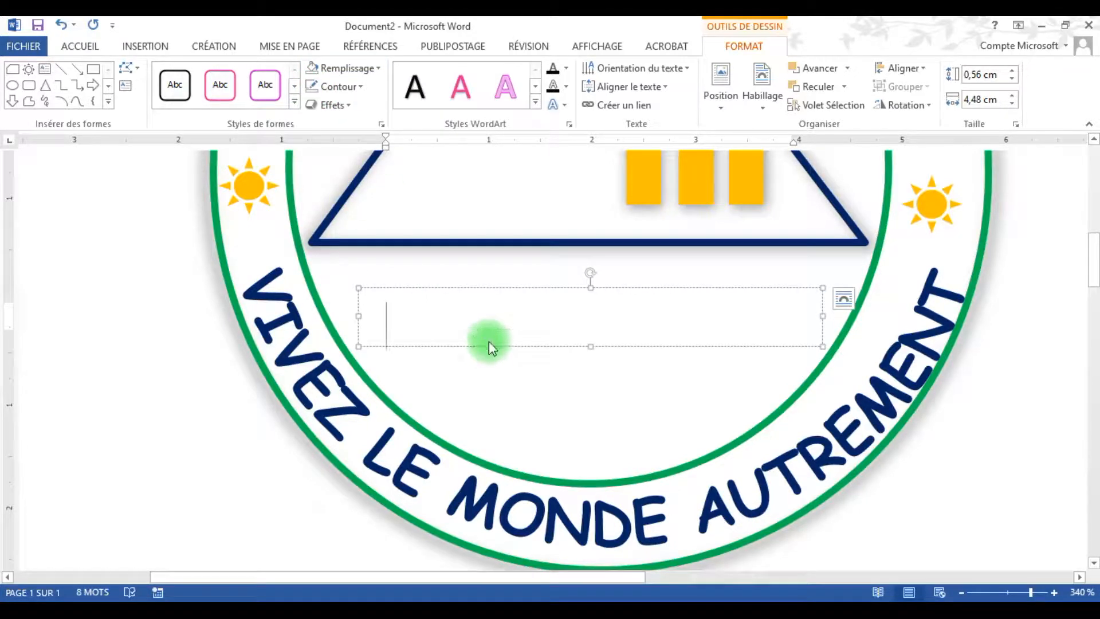
Step: Enter EVISIONS in the text box and enlarge the box to about 0.68 cm high so the text fits
{"action": "type", "text": "FV"}
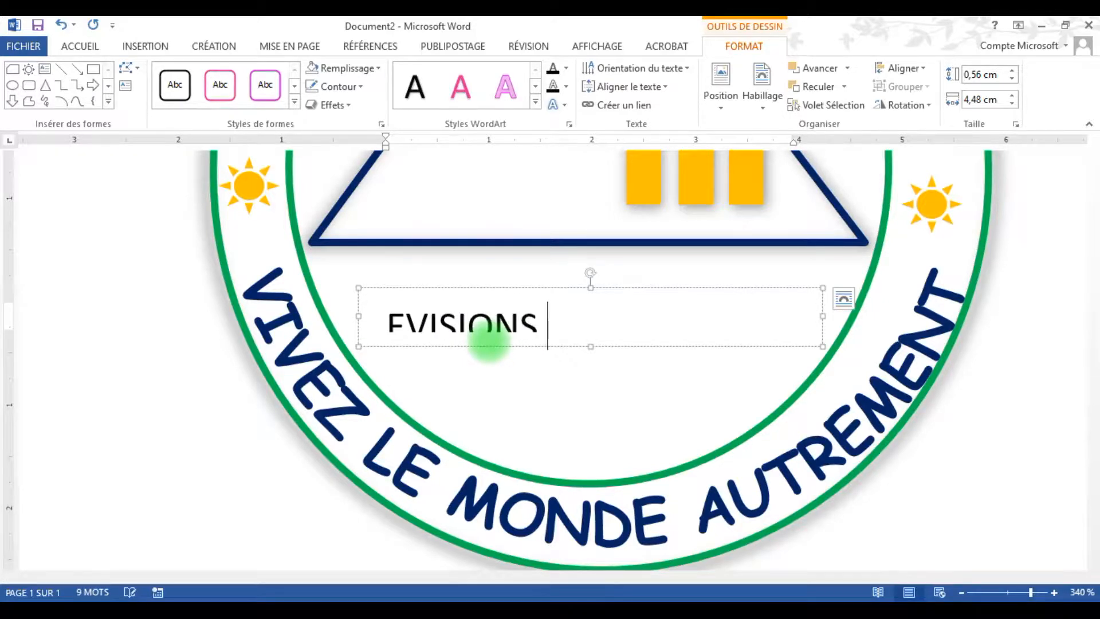
{"action": "left_click_drag", "start_coordinate": [591, 348], "coordinate": [592, 358]}
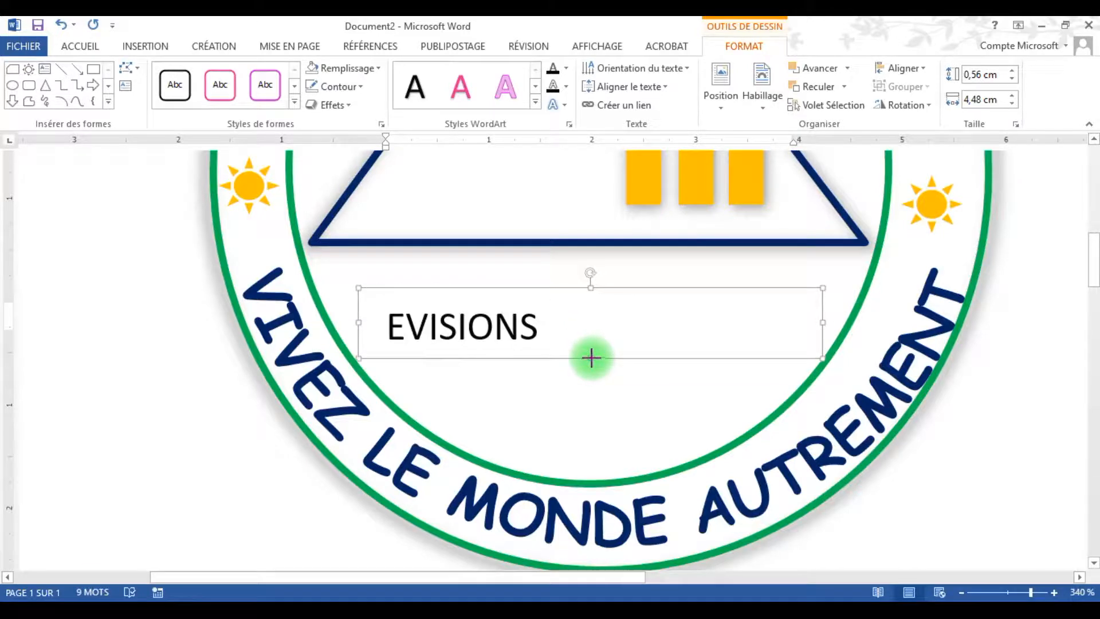
Step: Format the EVISIONS text in bold Agency FB with the standard orange font colour
{"action": "double_click", "coordinate": [569, 329]}
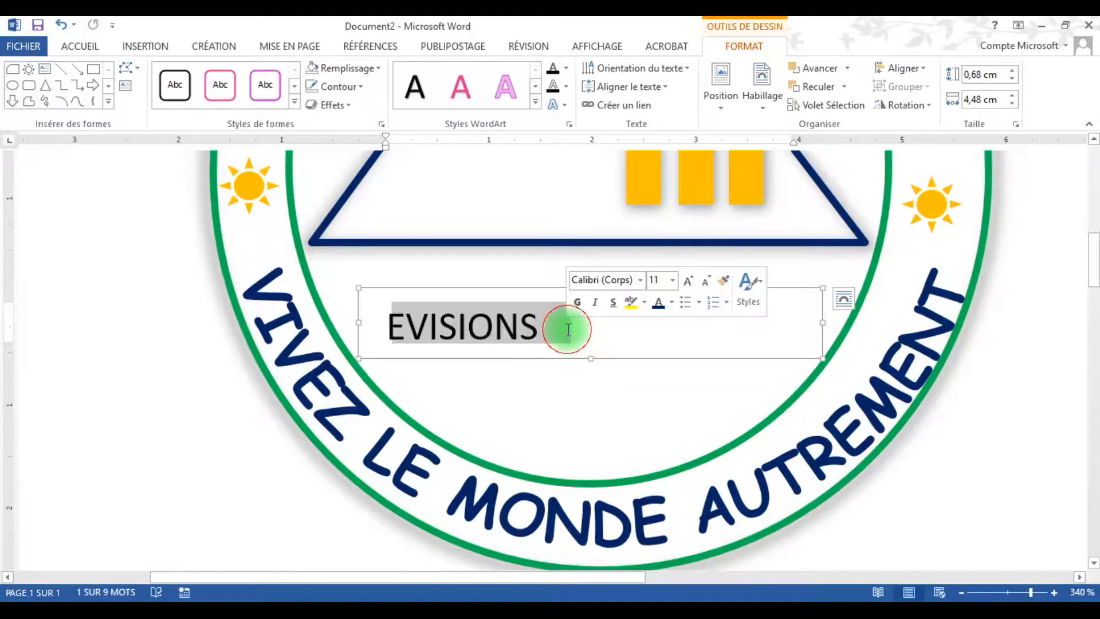
{"action": "left_click", "coordinate": [641, 280]}
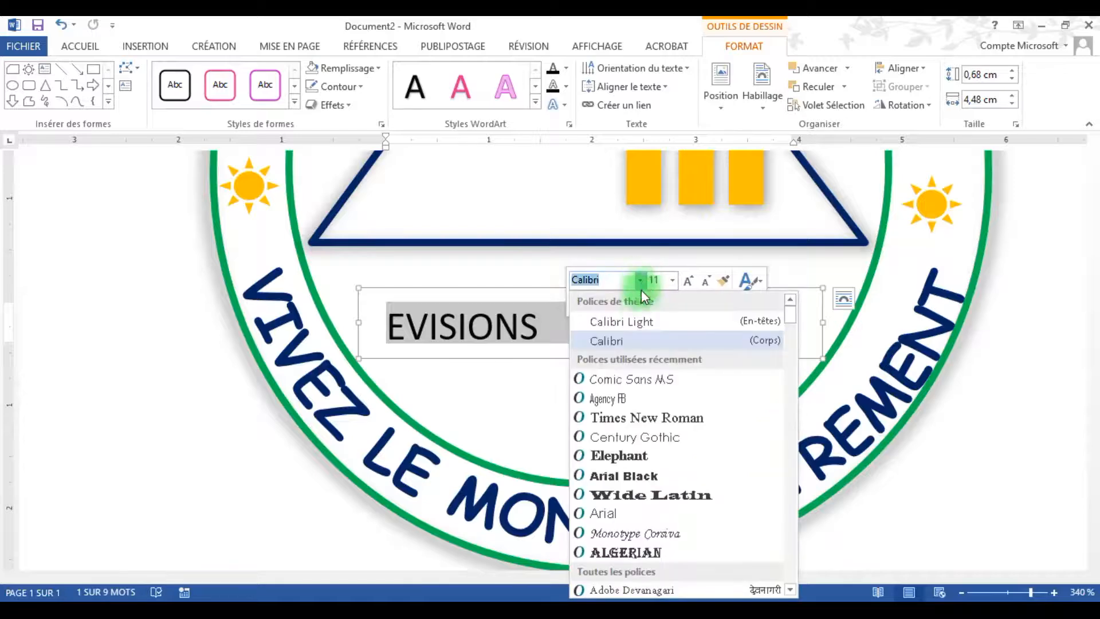
{"action": "left_click", "coordinate": [639, 399]}
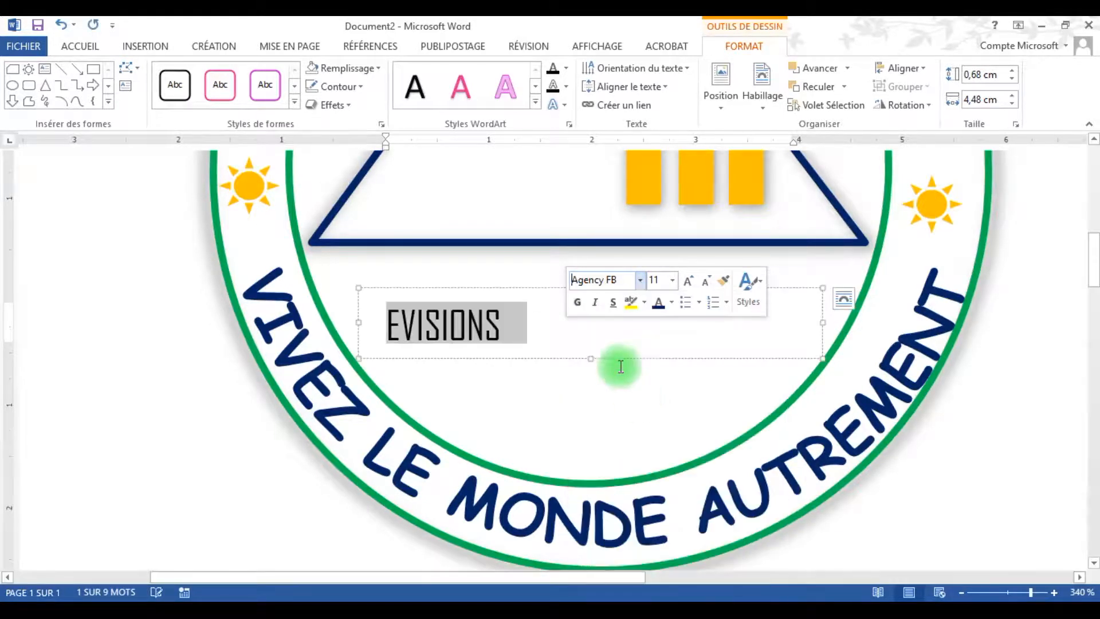
{"action": "left_click", "coordinate": [580, 305]}
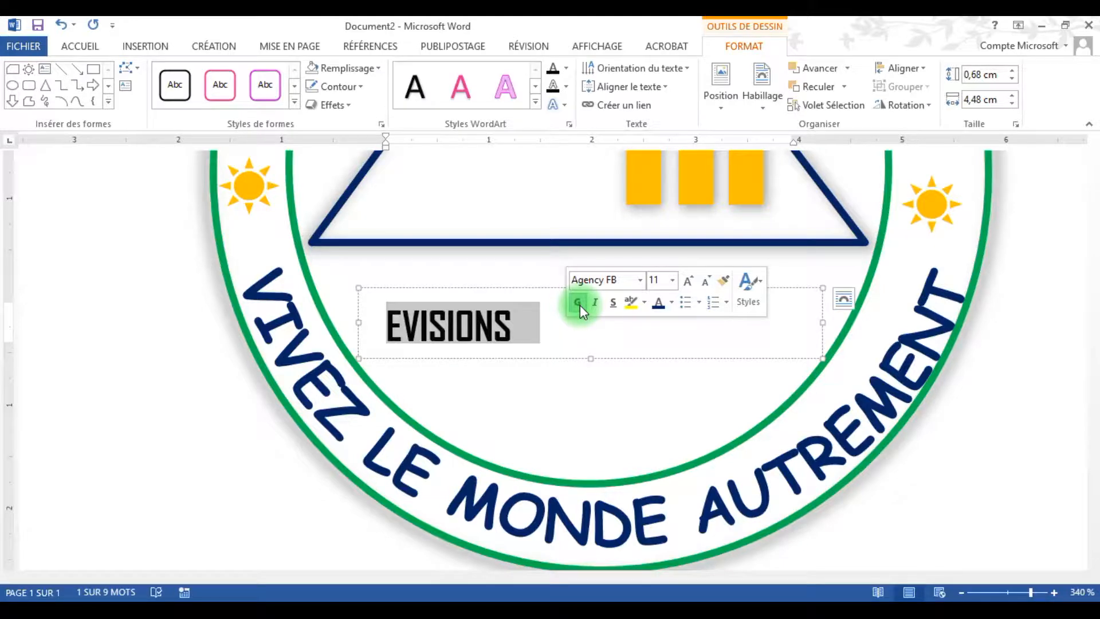
{"action": "left_click", "coordinate": [673, 308]}
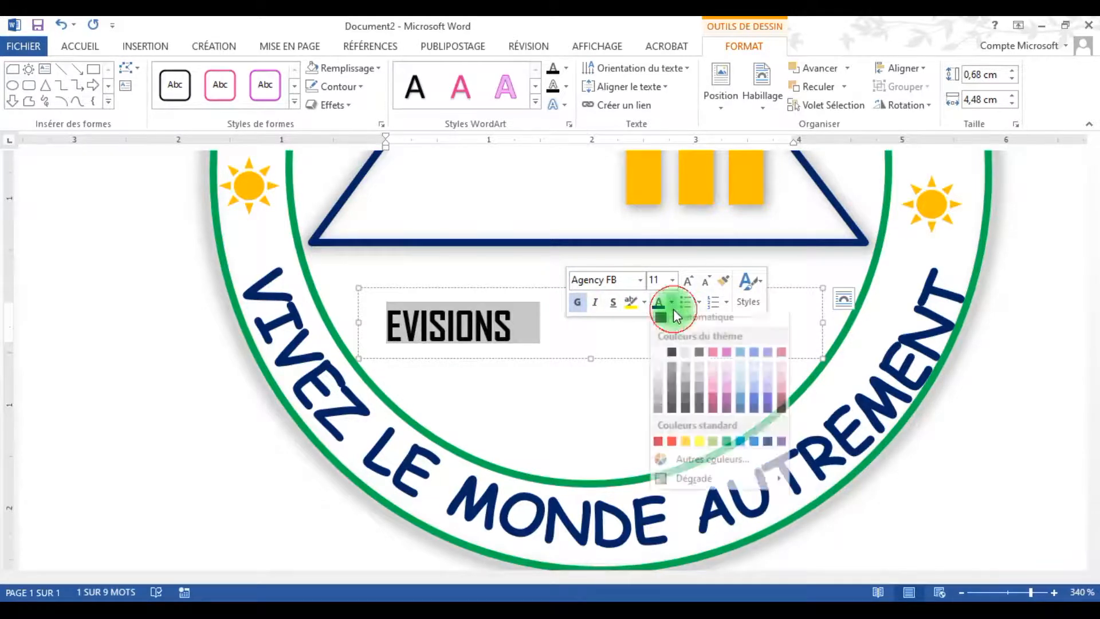
{"action": "left_click", "coordinate": [688, 447]}
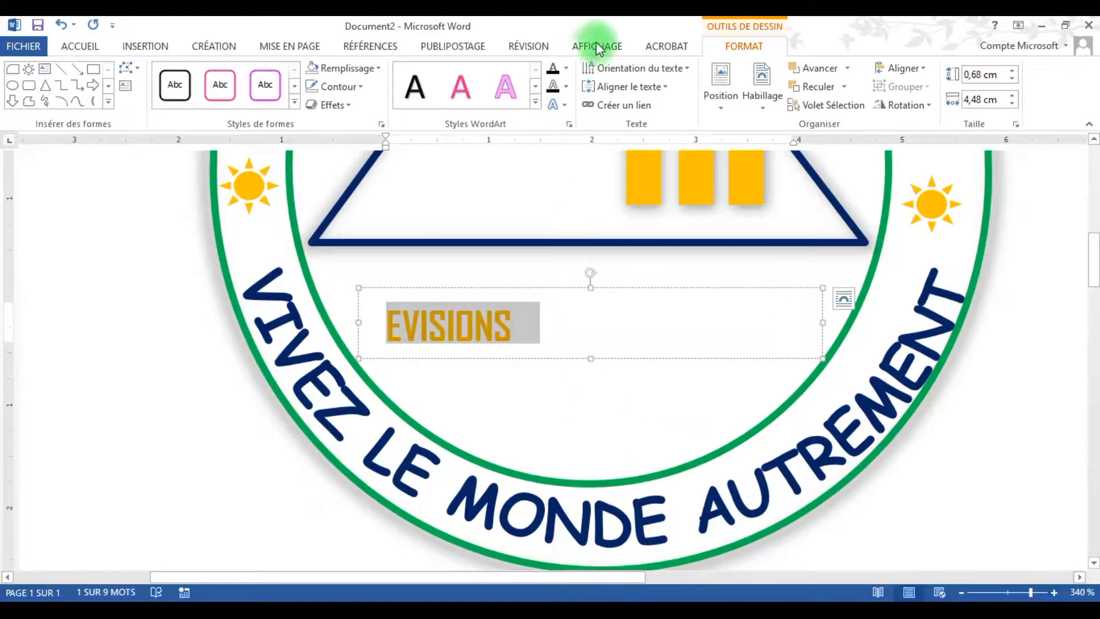
Step: Apply the square warp text transform to EVISIONS so the word fills its text box
{"action": "left_click", "coordinate": [557, 105]}
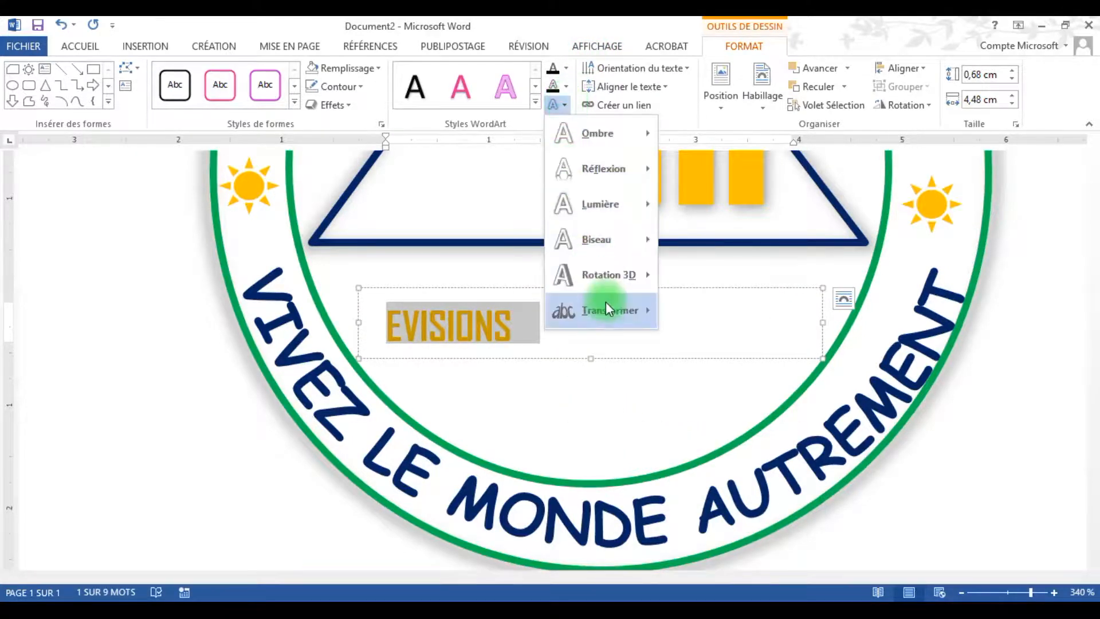
{"action": "mouse_move", "coordinate": [606, 303]}
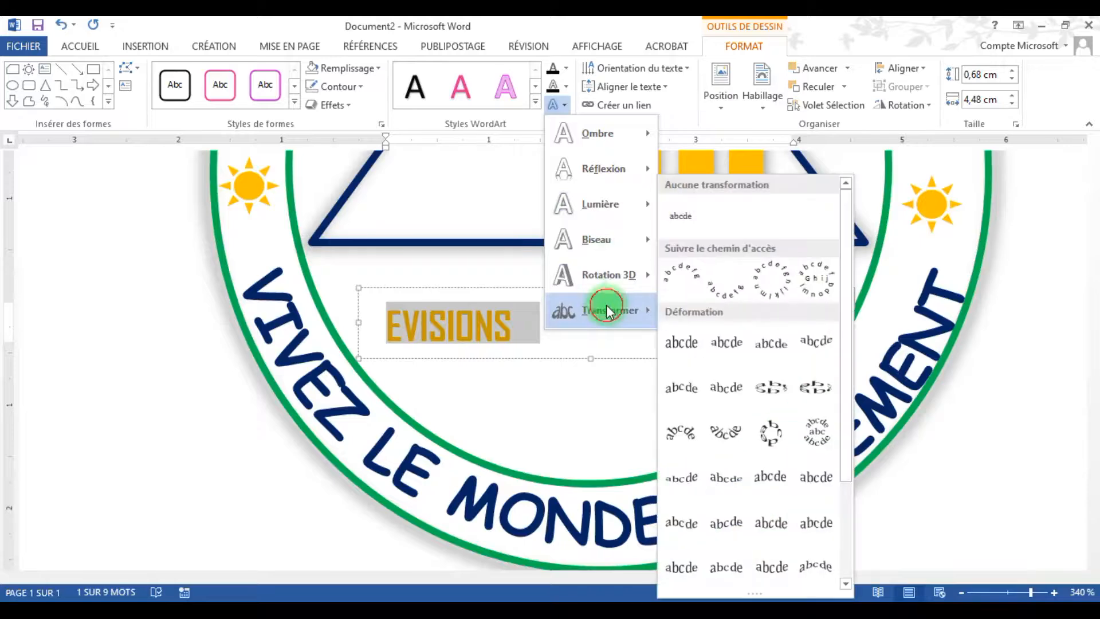
{"action": "left_click", "coordinate": [677, 343]}
{"action": "double_click", "coordinate": [694, 413]}
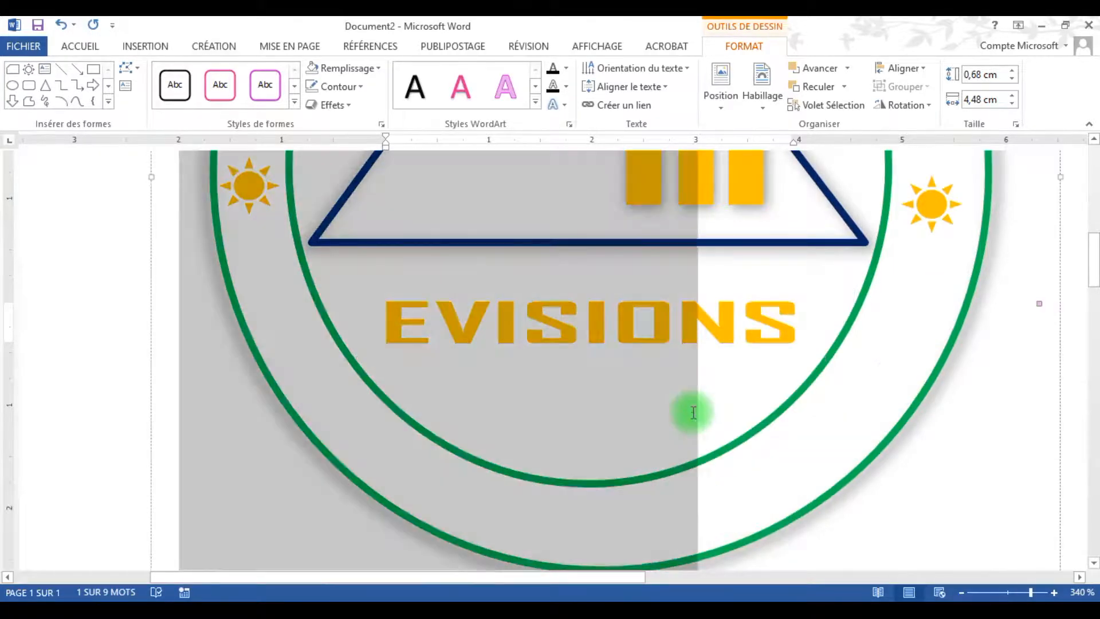
{"action": "left_click", "coordinate": [910, 482]}
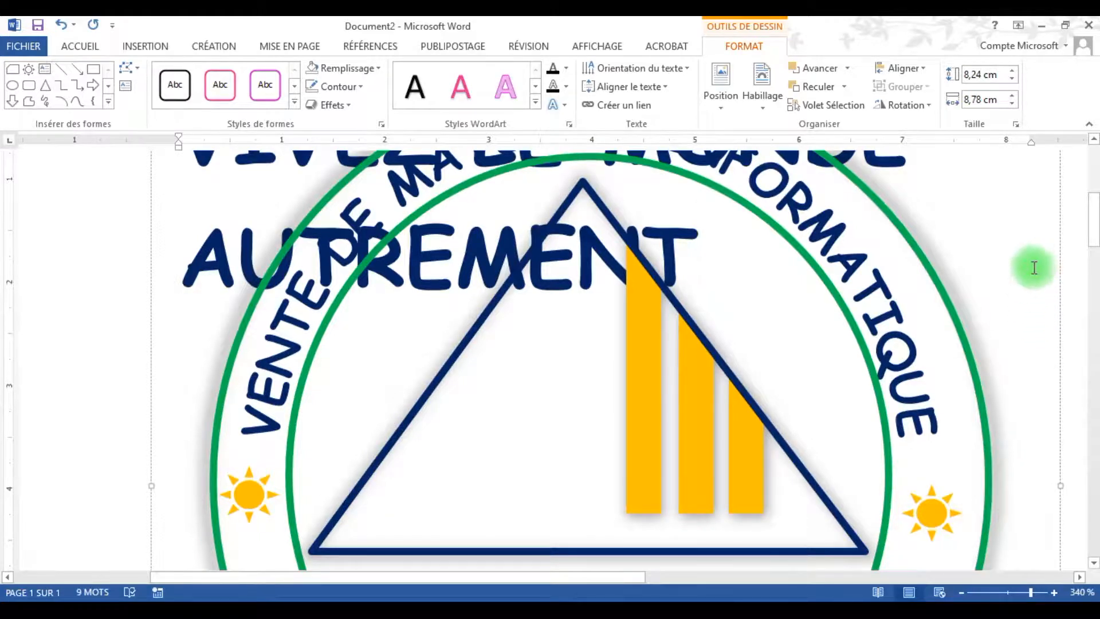
{"action": "left_click", "coordinate": [824, 279]}
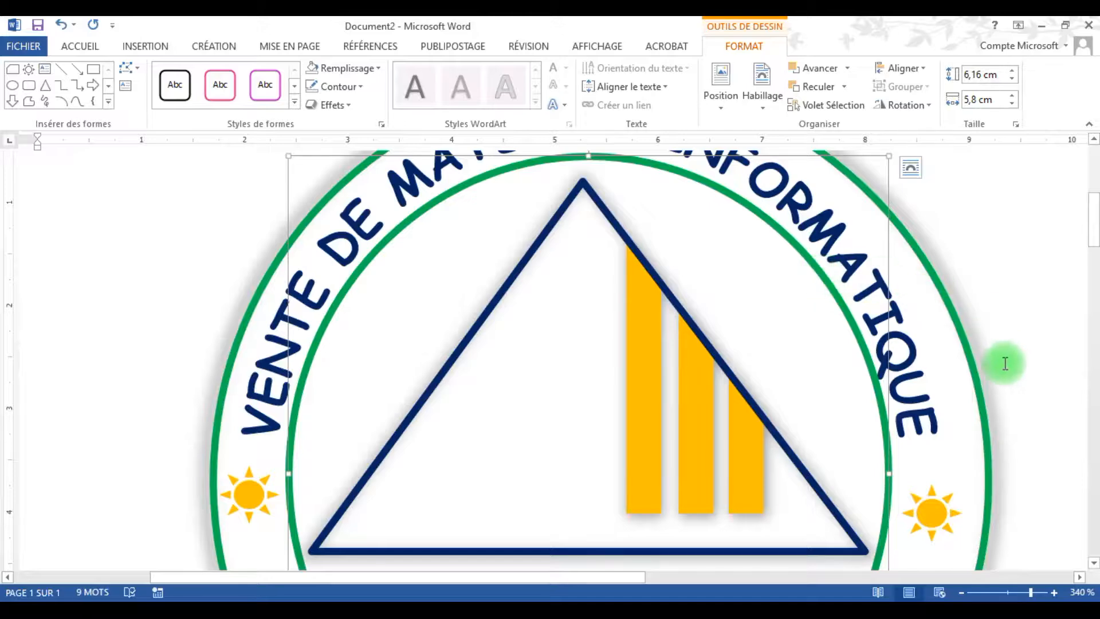
Step: Nudge the large outer green circle slightly to the right around the inner circle
{"action": "left_click_drag", "start_coordinate": [1093, 204], "coordinate": [1093, 242]}
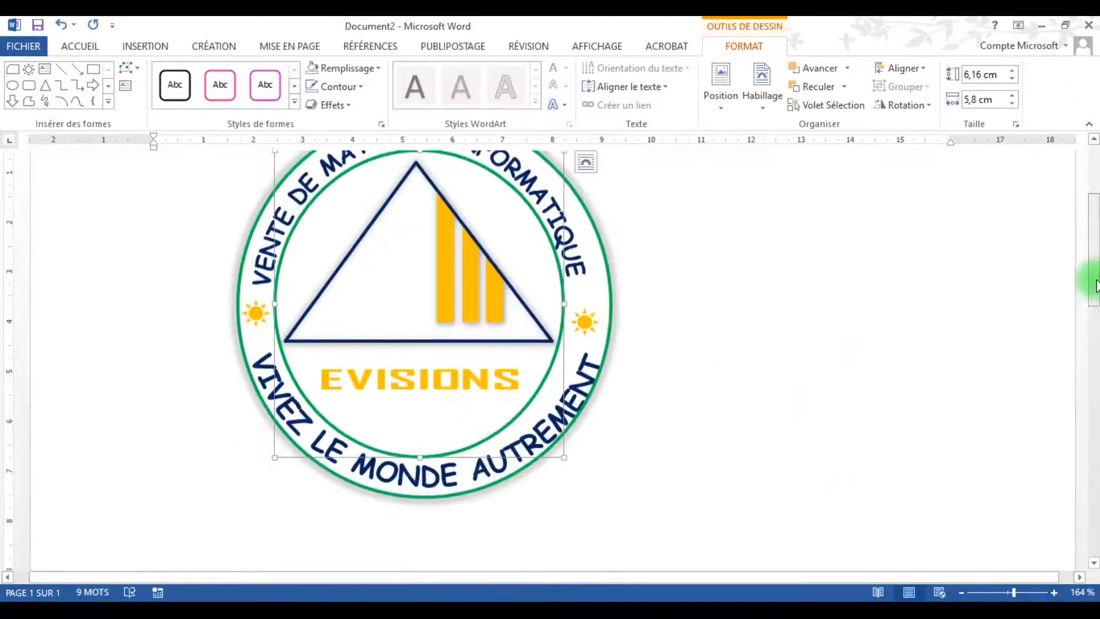
{"action": "left_click_drag", "start_coordinate": [1095, 285], "coordinate": [1095, 265]}
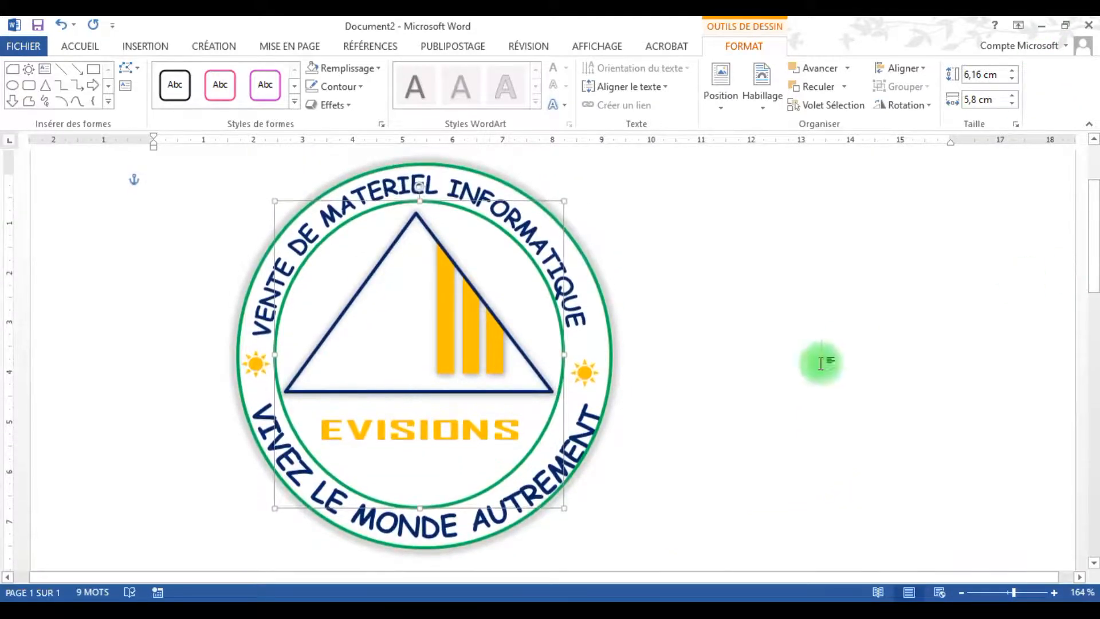
{"action": "left_click", "coordinate": [820, 363]}
{"action": "left_click", "coordinate": [611, 351]}
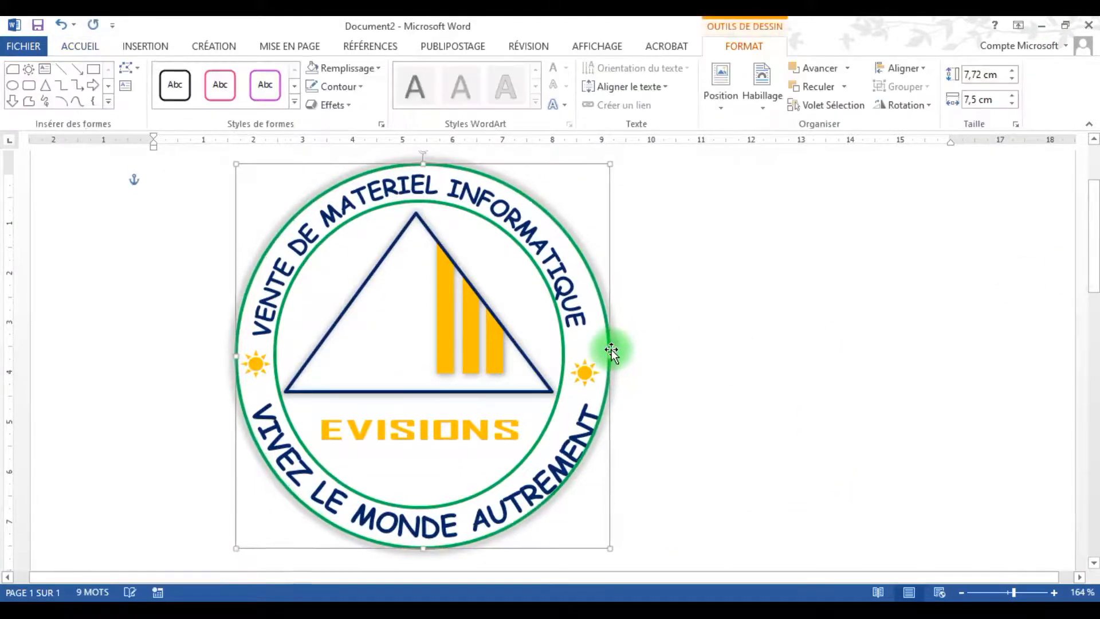
Step: Adjust the arc of the curved VIVEZ LE MONDE AUTREMENT text and narrow its text box to 8.49 cm
{"action": "left_click", "coordinate": [351, 484]}
{"action": "left_click", "coordinate": [261, 417]}
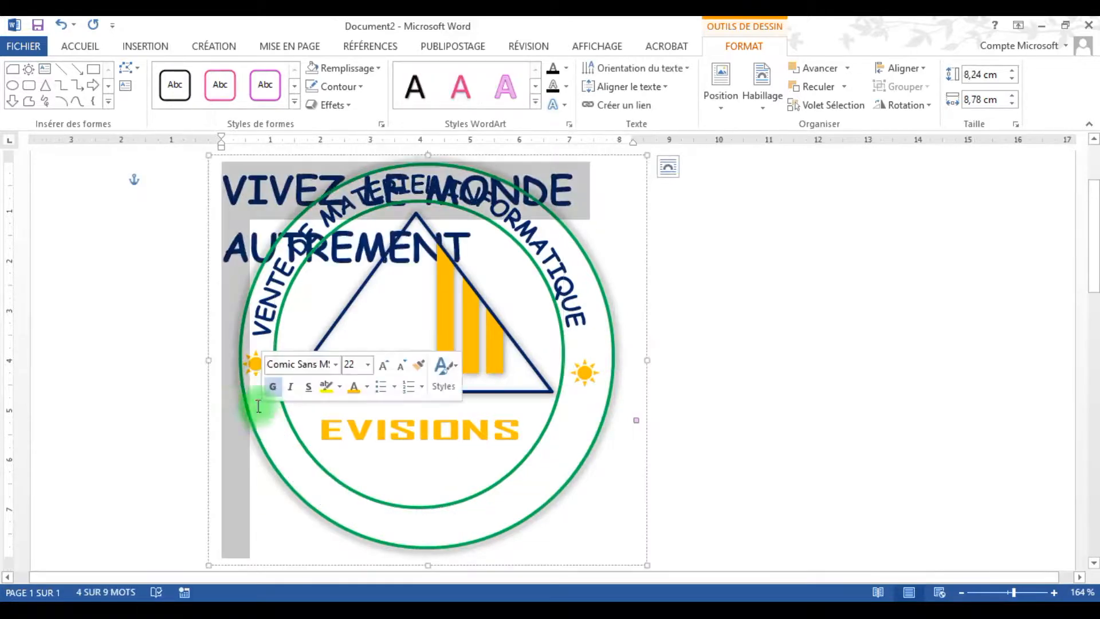
{"action": "left_click", "coordinate": [208, 361]}
{"action": "left_click_drag", "start_coordinate": [636, 422], "coordinate": [627, 371]}
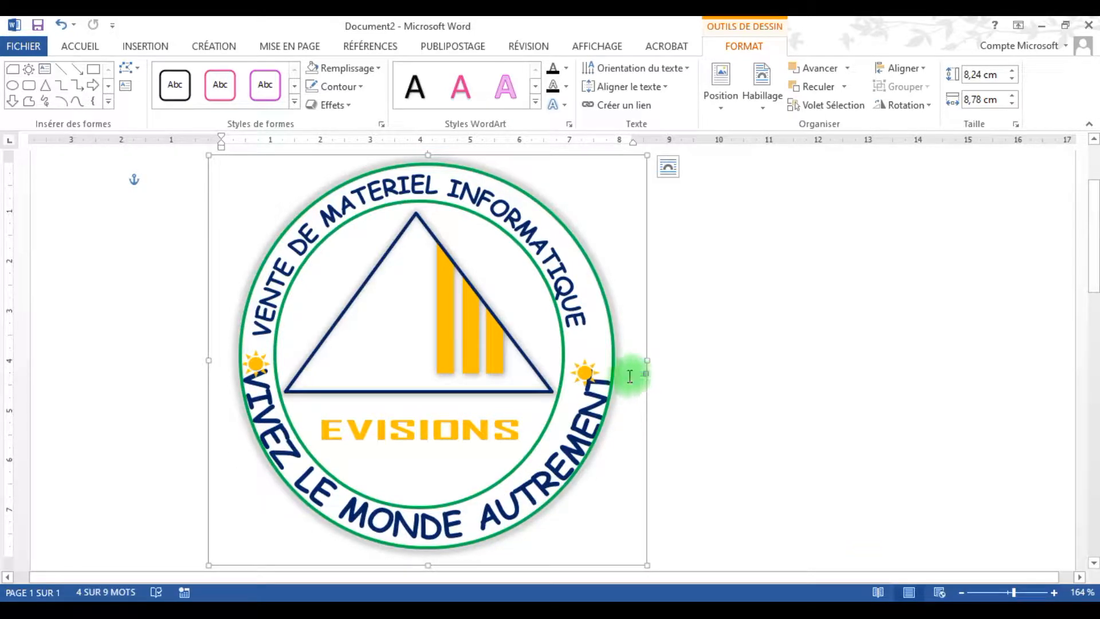
{"action": "left_click_drag", "start_coordinate": [646, 362], "coordinate": [634, 397]}
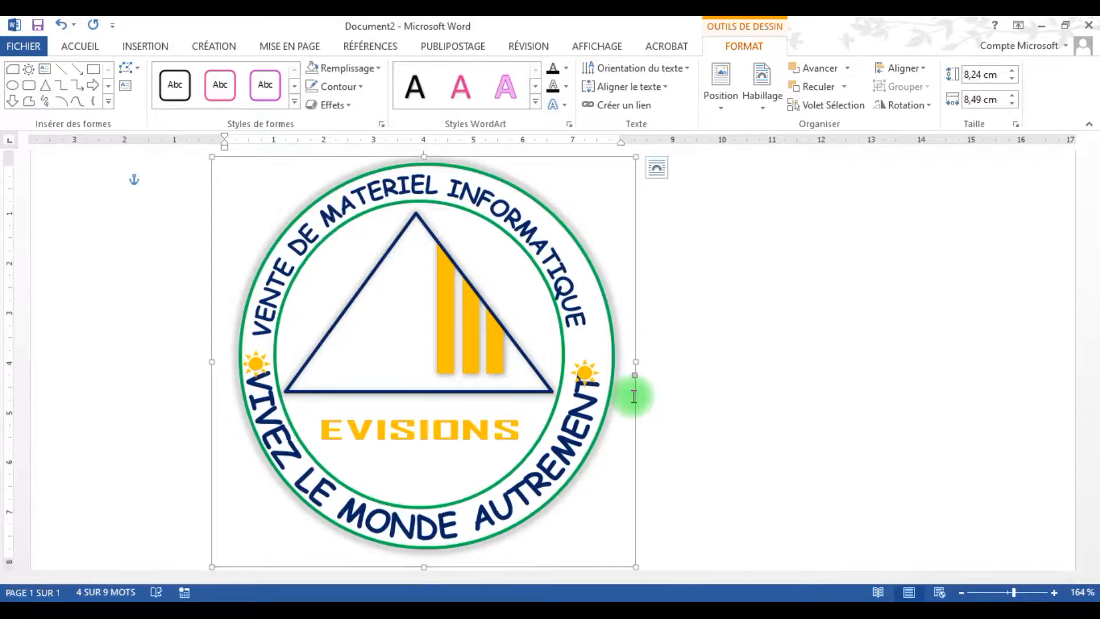
Step: Move both orange suns slightly up so they sit between the ends of the two curved texts
{"action": "left_click_drag", "start_coordinate": [585, 371], "coordinate": [590, 351]}
{"action": "left_click", "coordinate": [351, 344]}
{"action": "left_click", "coordinate": [256, 364]}
{"action": "left_click_drag", "start_coordinate": [257, 366], "coordinate": [259, 355]}
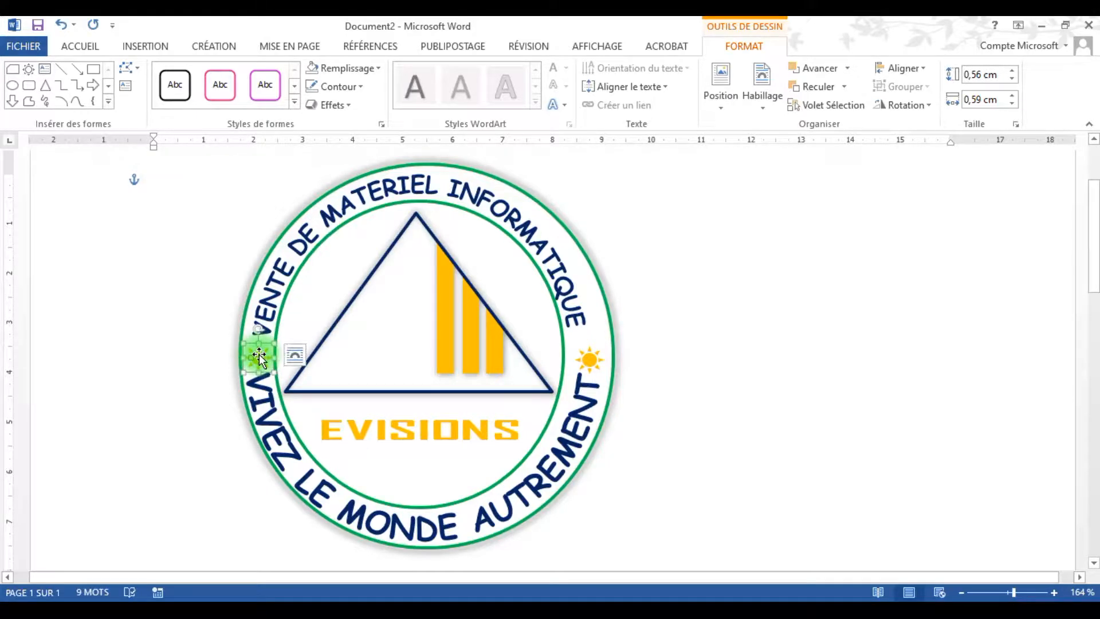
Step: Try to select the curved VENTE DE MATERIEL INFORMATIQUE text directly on the logo
{"action": "triple_click", "coordinate": [302, 234]}
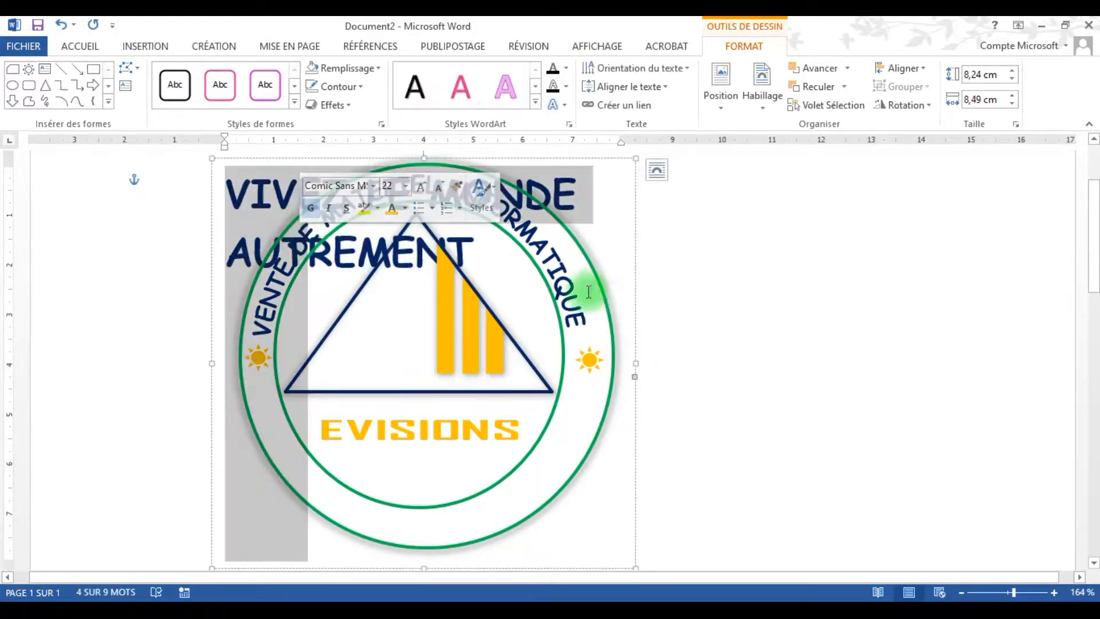
{"action": "left_click", "coordinate": [637, 363]}
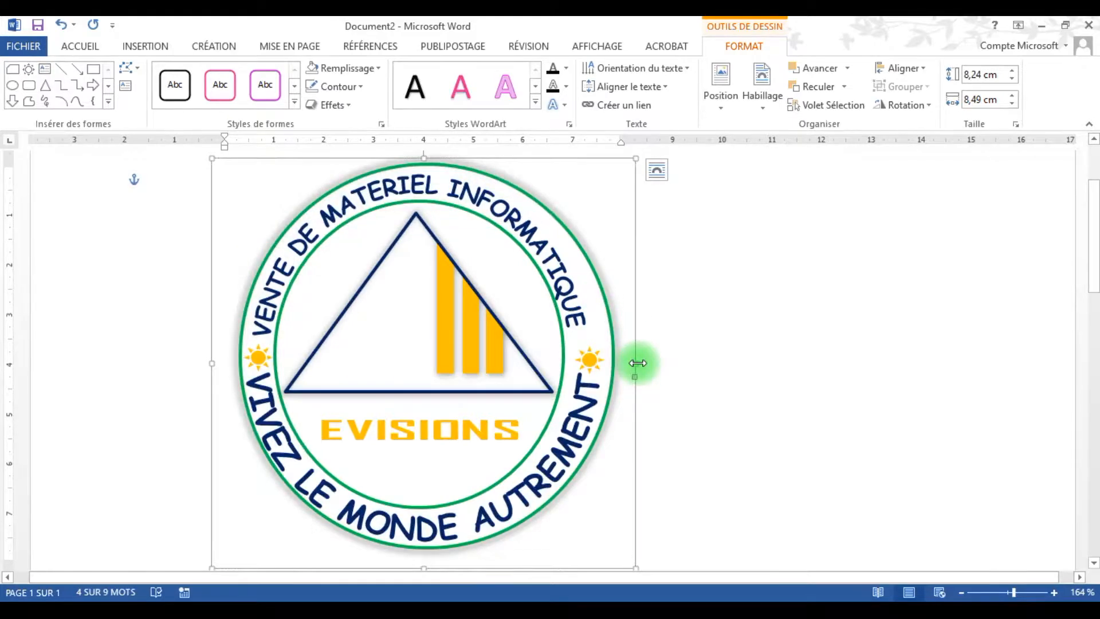
{"action": "triple_click", "coordinate": [576, 281]}
{"action": "left_click_drag", "start_coordinate": [401, 162], "coordinate": [587, 307]}
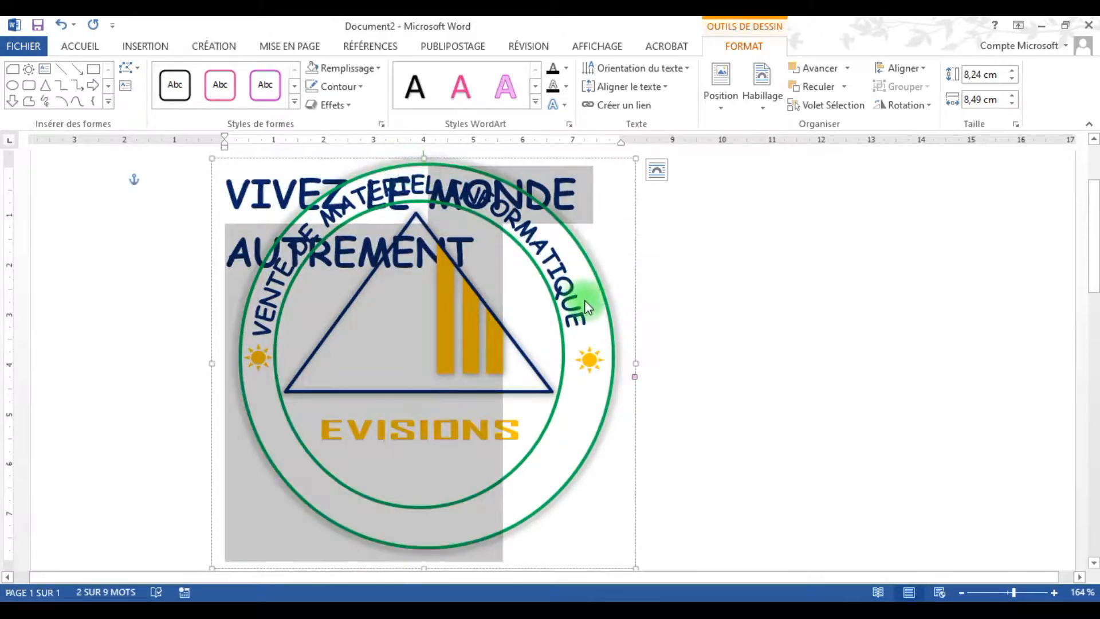
{"action": "double_click", "coordinate": [584, 302]}
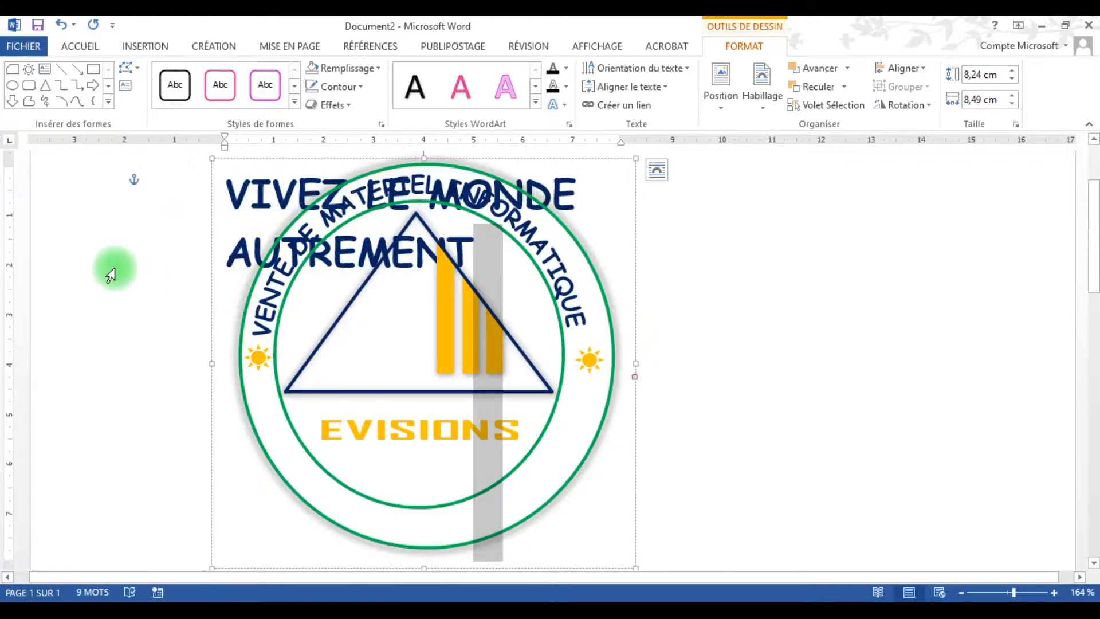
{"action": "left_click", "coordinate": [114, 271]}
{"action": "left_click", "coordinate": [624, 250]}
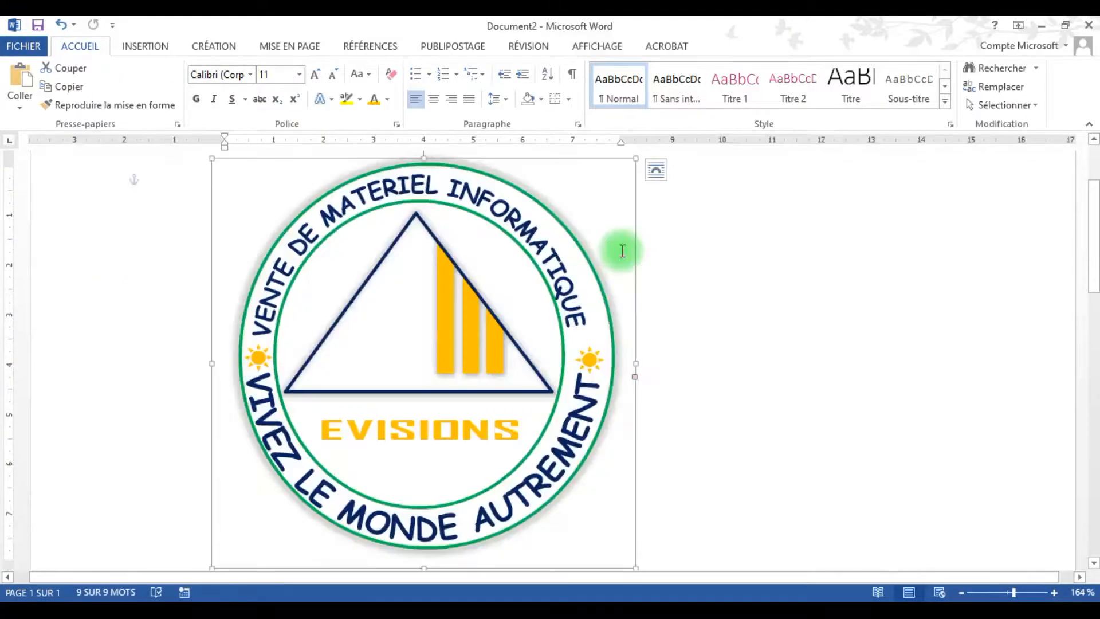
{"action": "left_click", "coordinate": [550, 233]}
{"action": "left_click", "coordinate": [609, 300]}
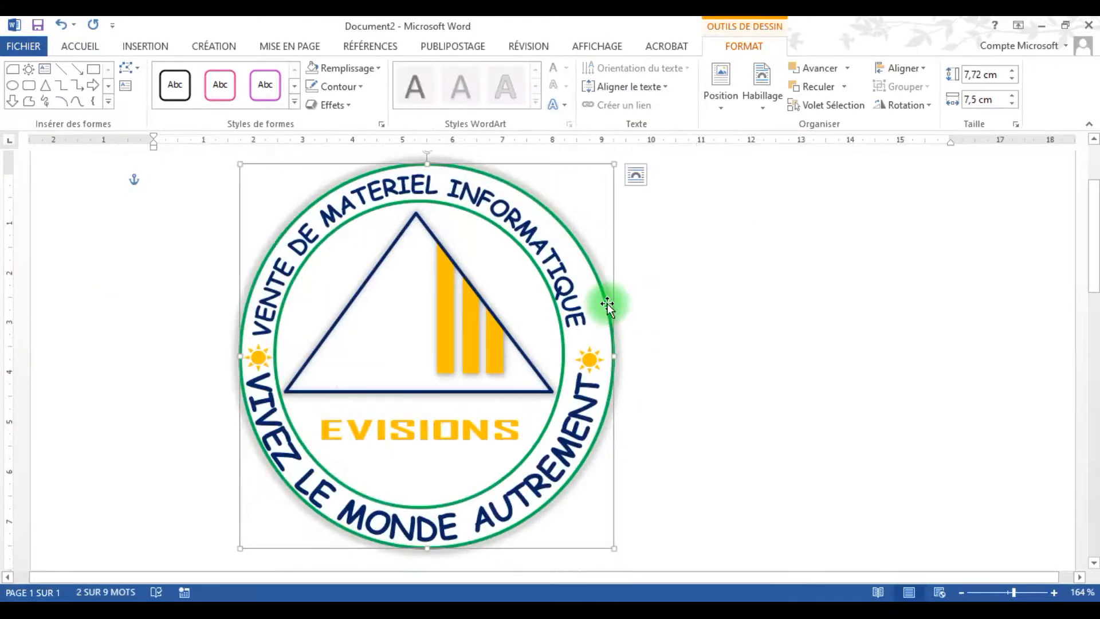
{"action": "left_click", "coordinate": [439, 177]}
{"action": "left_click", "coordinate": [261, 313]}
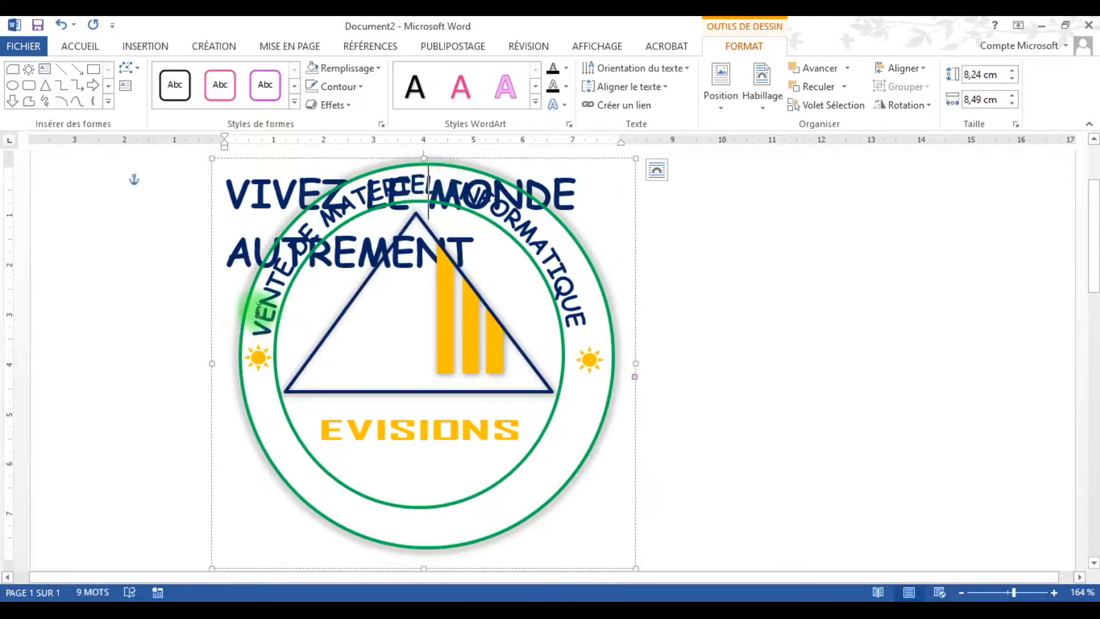
{"action": "triple_click", "coordinate": [257, 309]}
{"action": "left_click", "coordinate": [258, 309]}
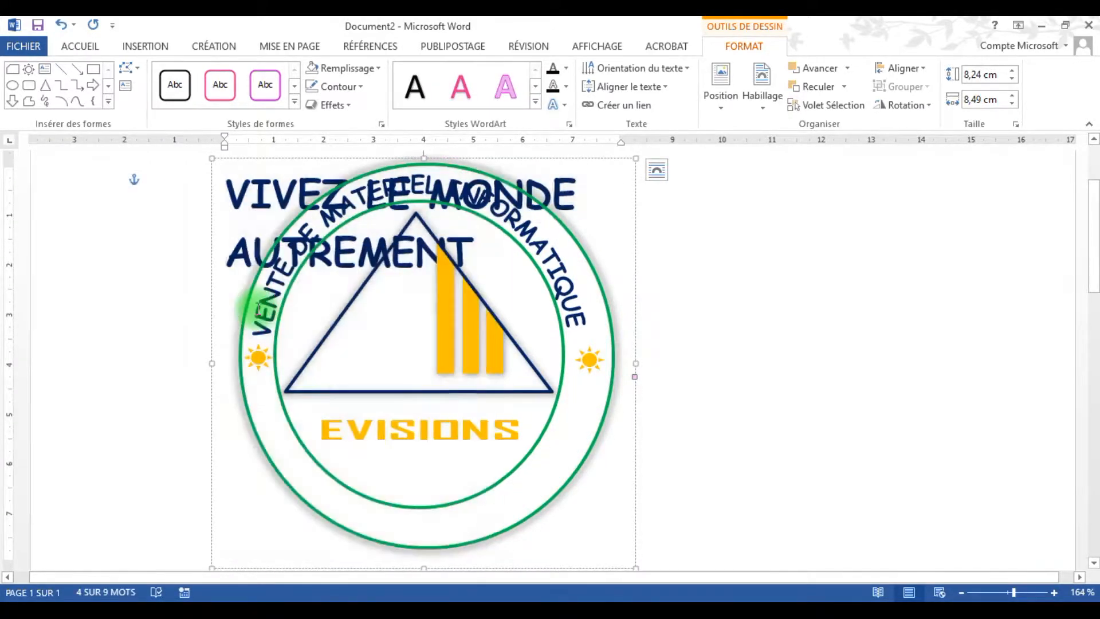
Step: Open the list of drawing objects and pick out Zone de texte 1, the upper curved text box
{"action": "left_click", "coordinate": [825, 108]}
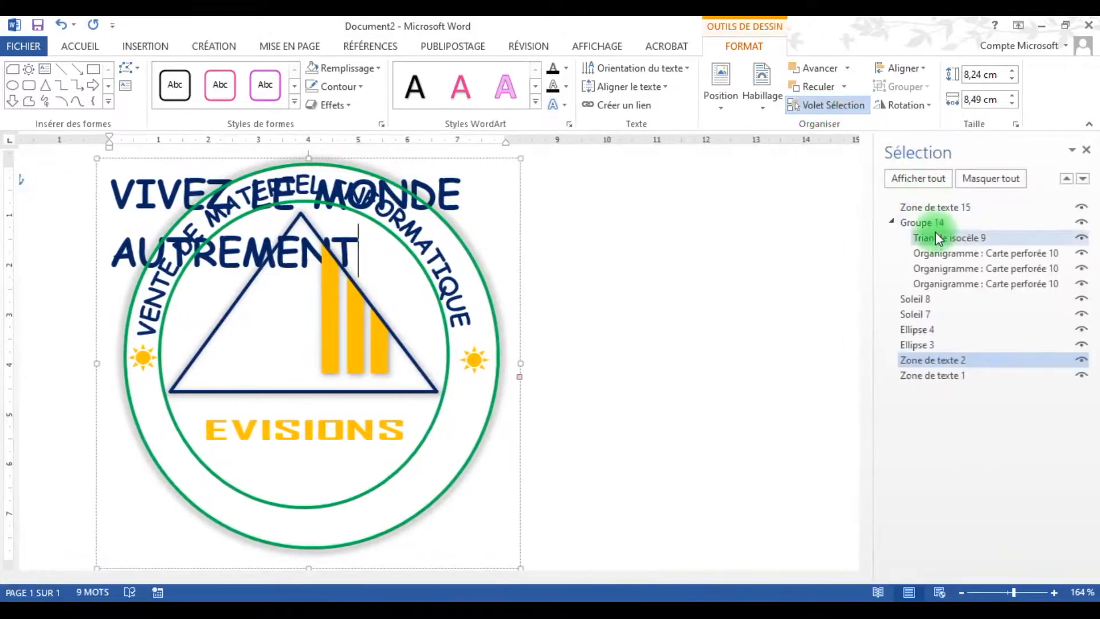
{"action": "left_click", "coordinate": [927, 227]}
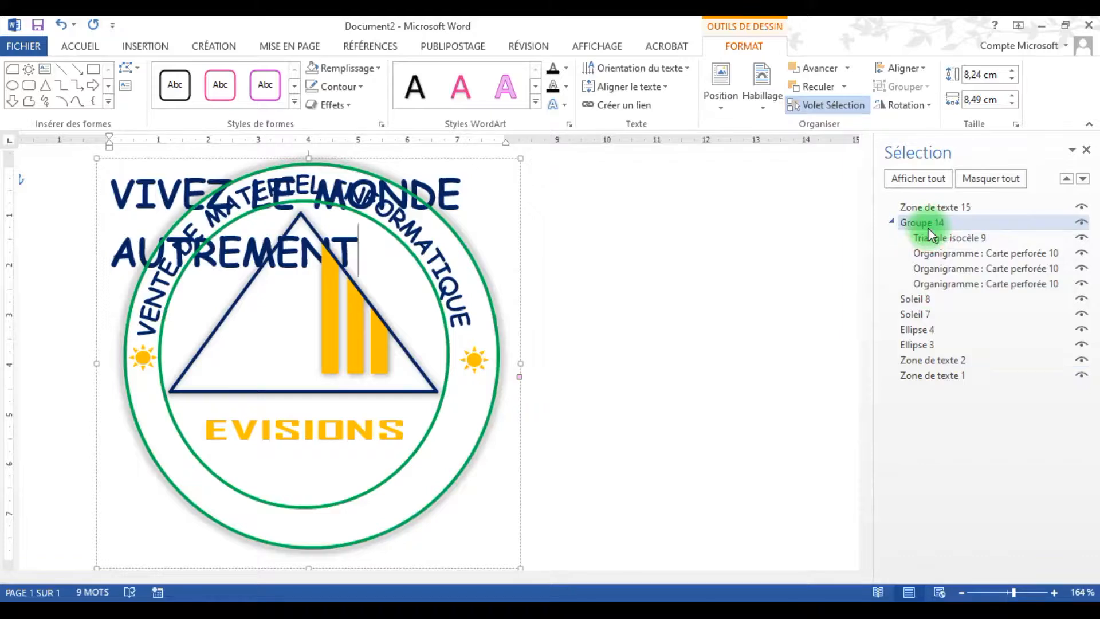
{"action": "left_click", "coordinate": [930, 209]}
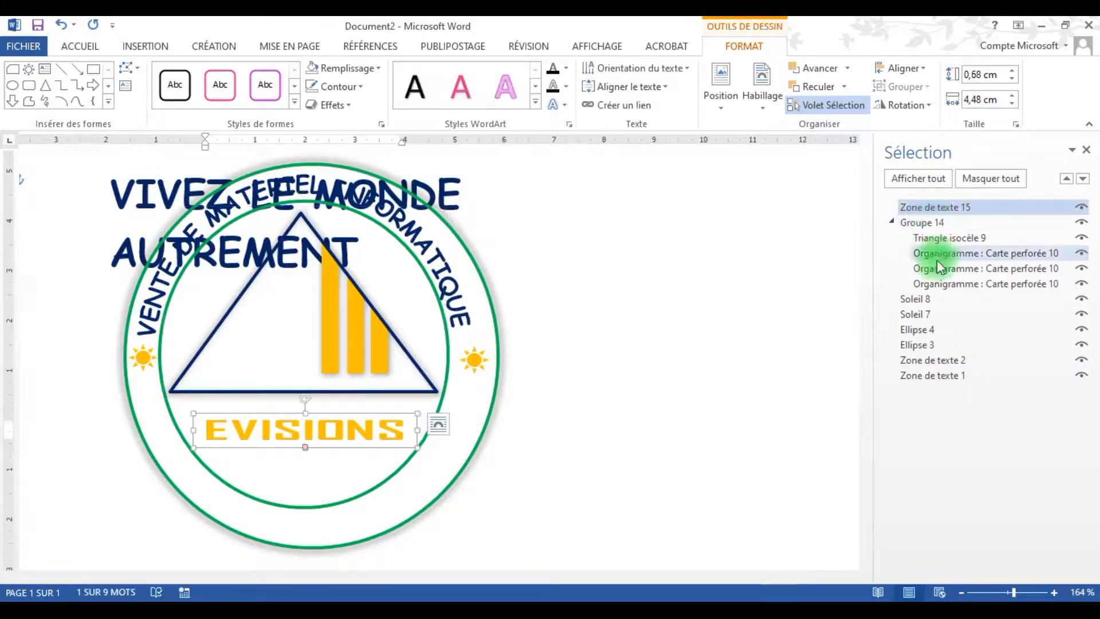
{"action": "left_click", "coordinate": [942, 378]}
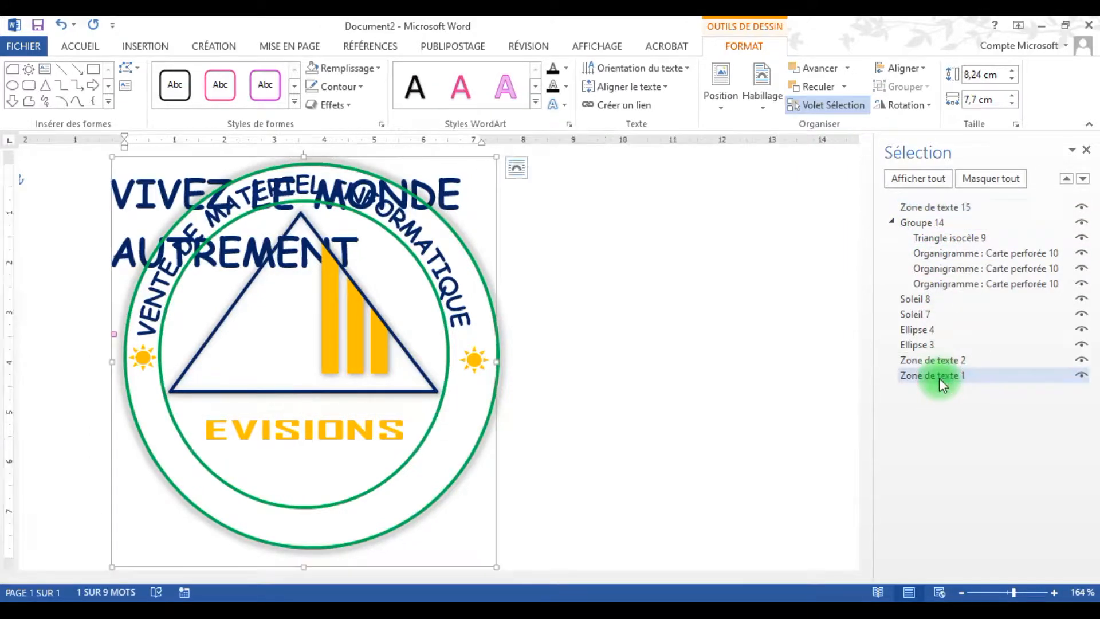
Step: Try to pick the upper curved text directly on the logo through the overlapping VIVEZ LE MONDE AUTREMENT text box
{"action": "left_click", "coordinate": [642, 398]}
{"action": "left_click", "coordinate": [508, 340]}
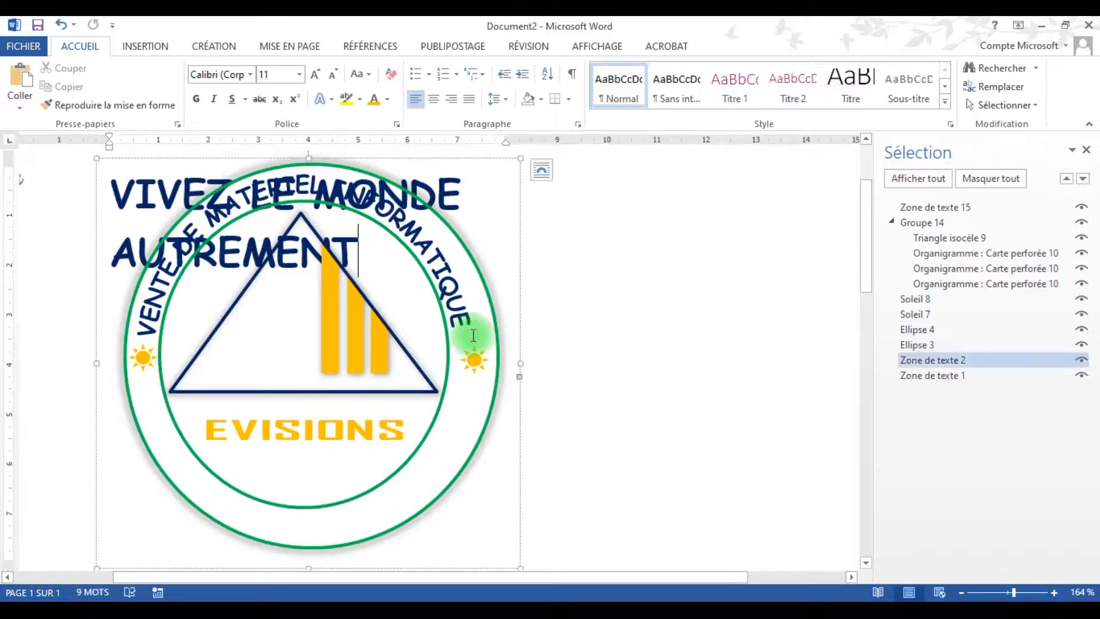
{"action": "left_click", "coordinate": [518, 329]}
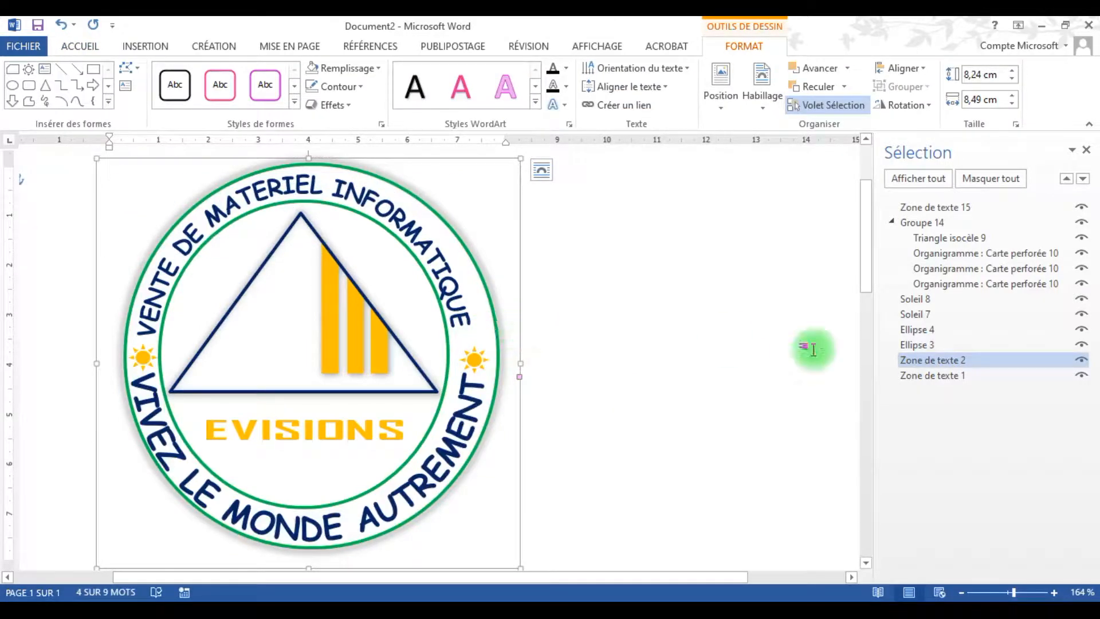
{"action": "left_click", "coordinate": [929, 378]}
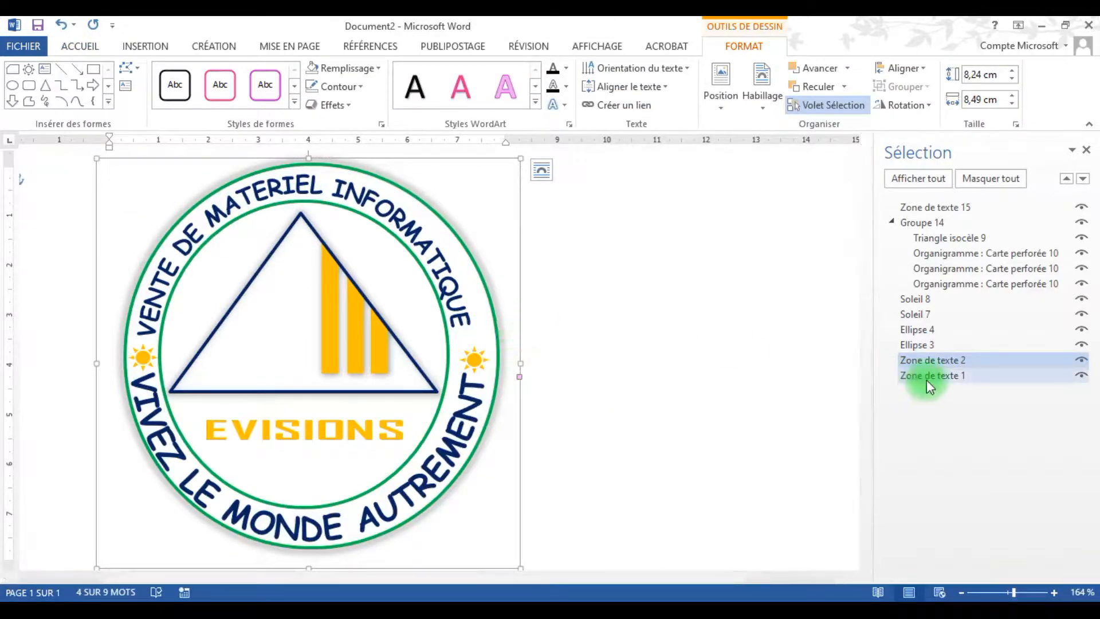
{"action": "left_click", "coordinate": [324, 195]}
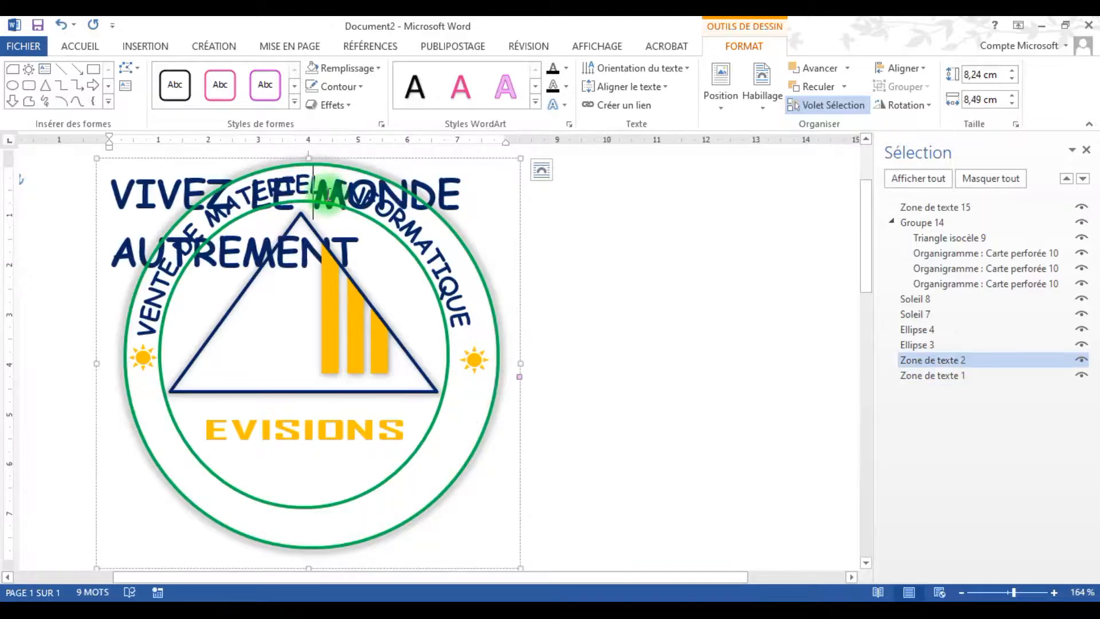
{"action": "triple_click", "coordinate": [476, 322]}
Step: Bring Zone de texte 1 forward repeatedly until it is the frontmost drawing object
{"action": "left_click", "coordinate": [961, 377]}
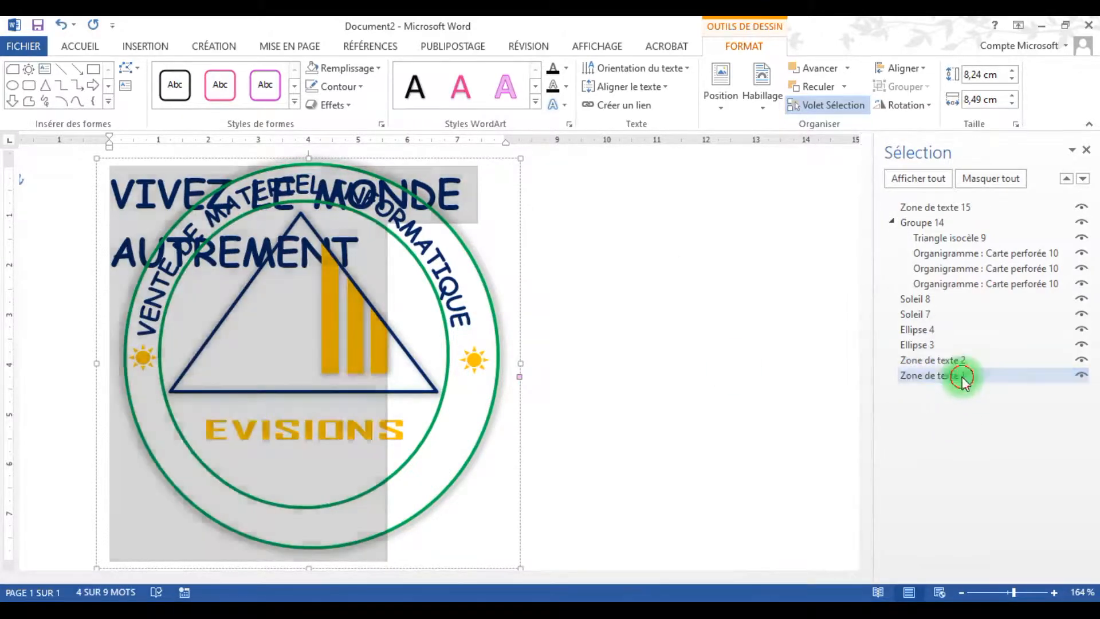
{"action": "left_click", "coordinate": [824, 68]}
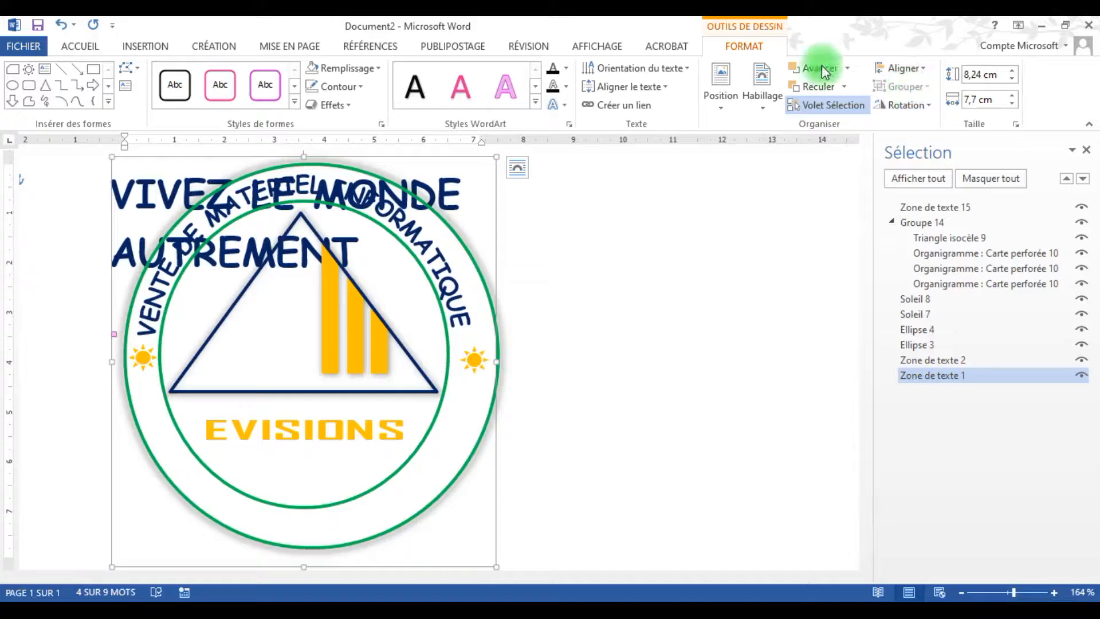
{"action": "left_click", "coordinate": [817, 69]}
{"action": "left_click", "coordinate": [816, 69]}
{"action": "left_click", "coordinate": [817, 68]}
{"action": "left_click", "coordinate": [817, 69]}
{"action": "left_click", "coordinate": [817, 69]}
{"action": "left_click", "coordinate": [817, 69]}
{"action": "left_click", "coordinate": [816, 69]}
{"action": "left_click", "coordinate": [852, 276]}
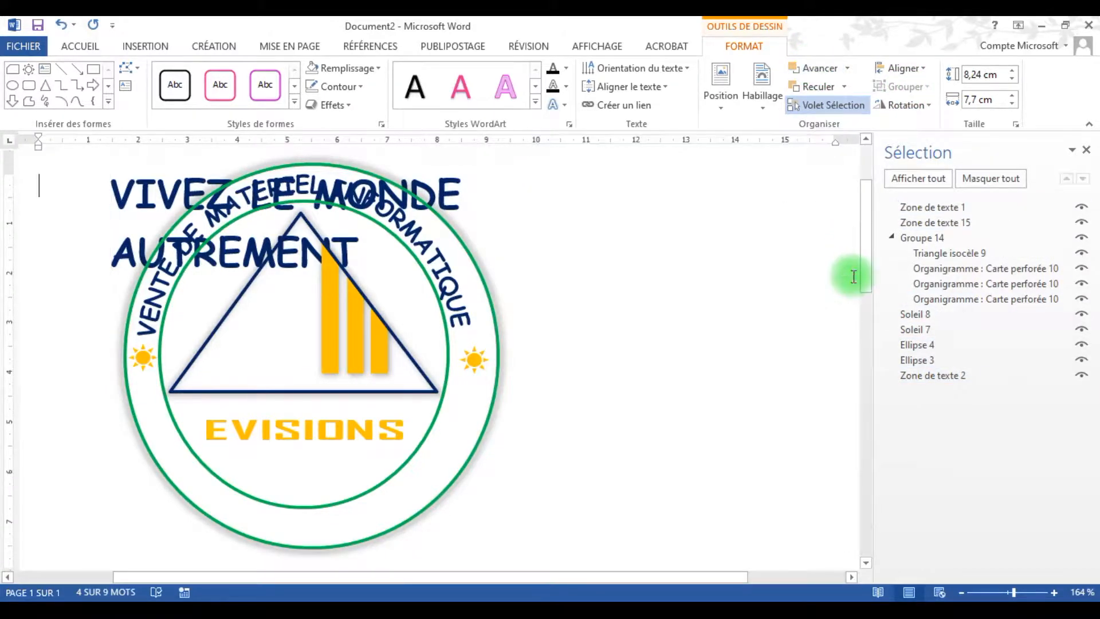
Step: Try to select the frontmost VENTE DE MATERIEL INFORMATIQUE text and its frame directly on the logo
{"action": "left_click", "coordinate": [463, 411]}
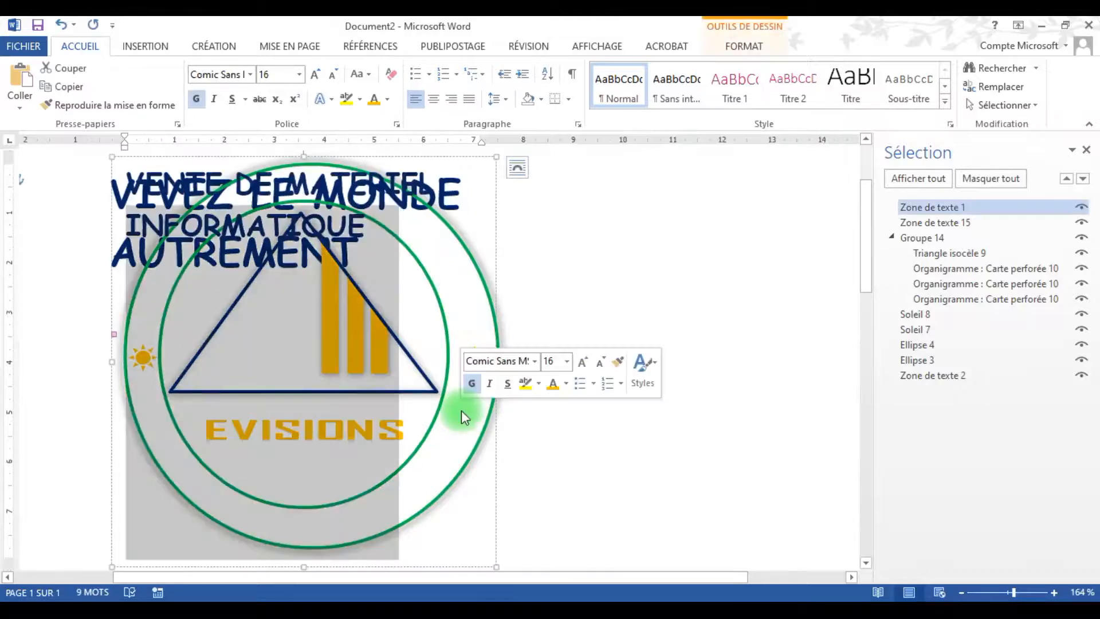
{"action": "left_click", "coordinate": [495, 300]}
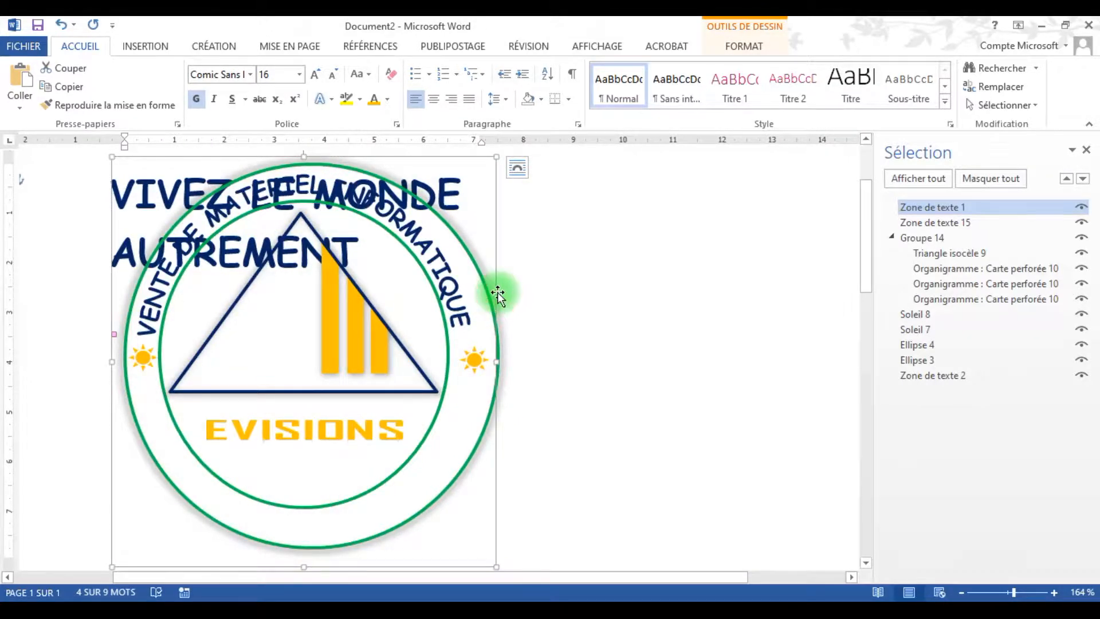
{"action": "double_click", "coordinate": [498, 262]}
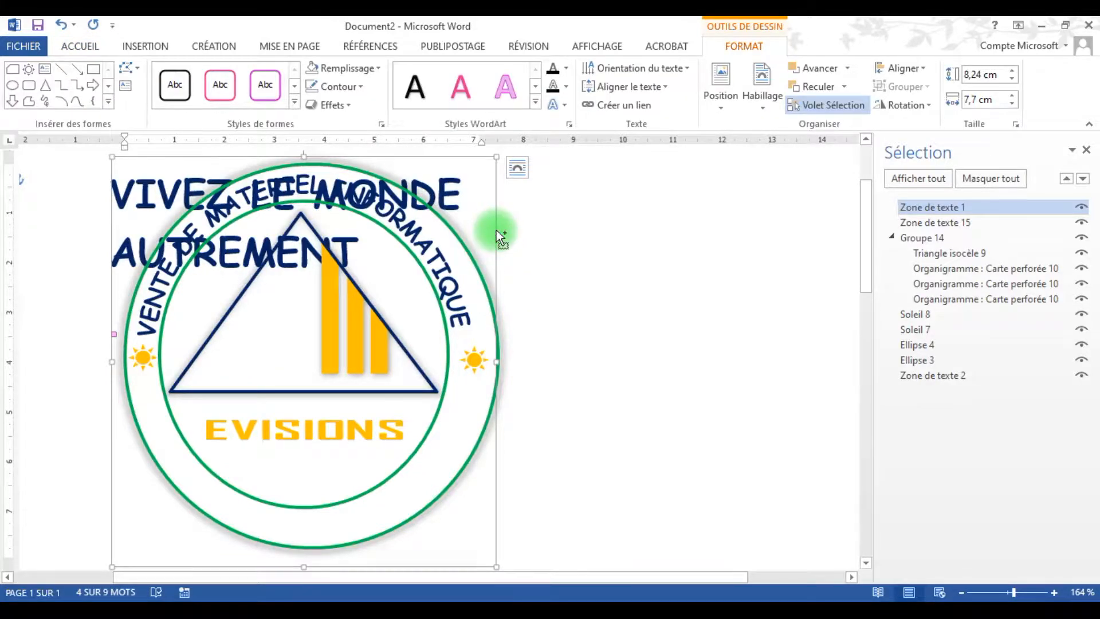
Step: Undo all the forward moves of Zone de texte 1 in the stacking order
{"action": "key", "text": "ctrl+z"}
{"action": "key", "text": "ctrl+z"}
{"action": "key", "text": "ctrl+z"}
{"action": "key", "text": "ctrl+z"}
{"action": "key", "text": "ctrl+z"}
{"action": "key", "text": "ctrl+z"}
{"action": "key", "text": "ctrl+z"}
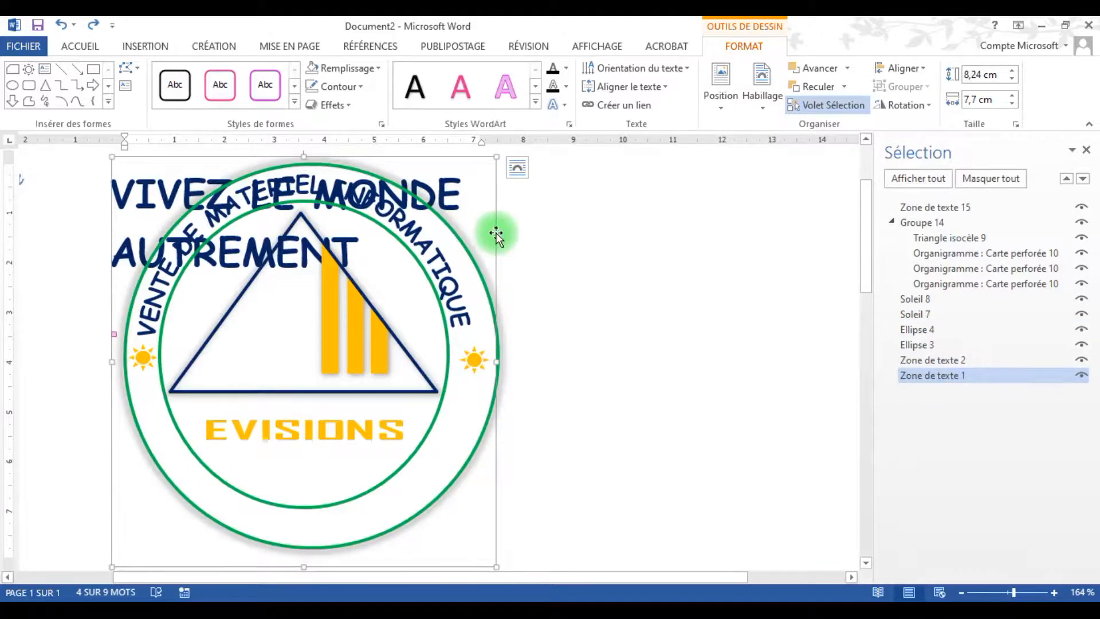
Step: Enter the VIVEZ LE MONDE AUTREMENT text box and select its frame to redraw the text along its curve
{"action": "left_click", "coordinate": [683, 297]}
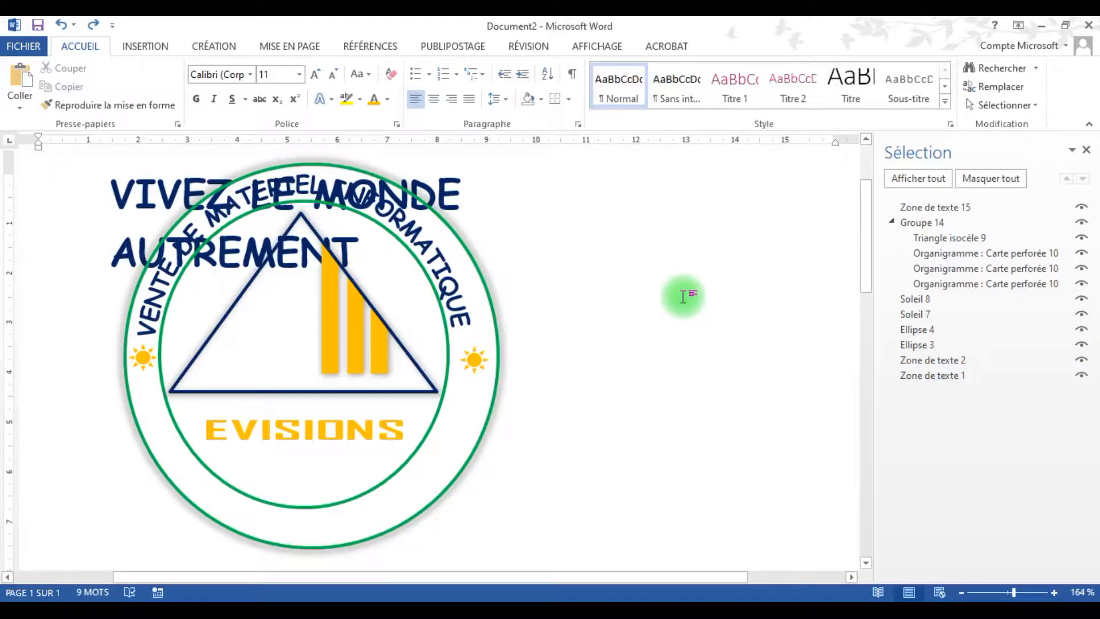
{"action": "left_click", "coordinate": [402, 470]}
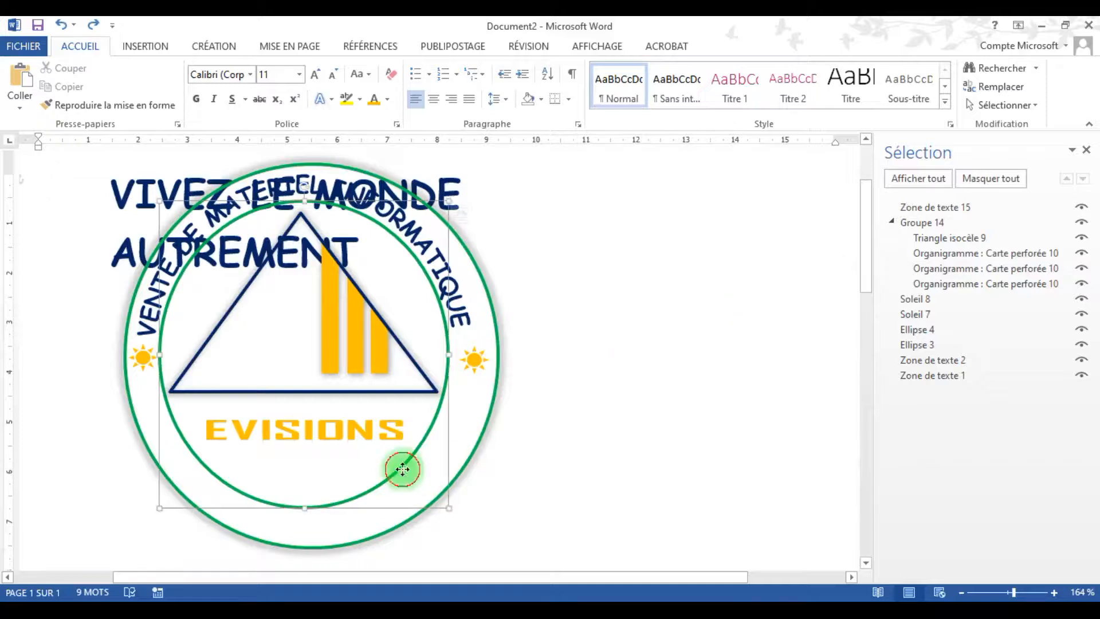
{"action": "left_click", "coordinate": [386, 456]}
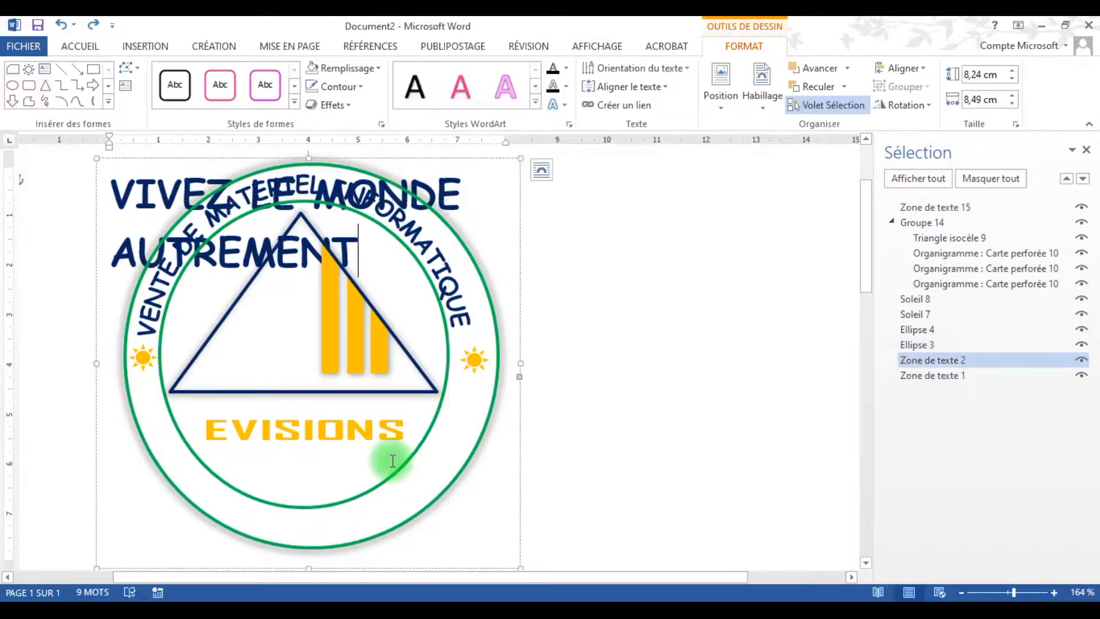
{"action": "left_click", "coordinate": [520, 401]}
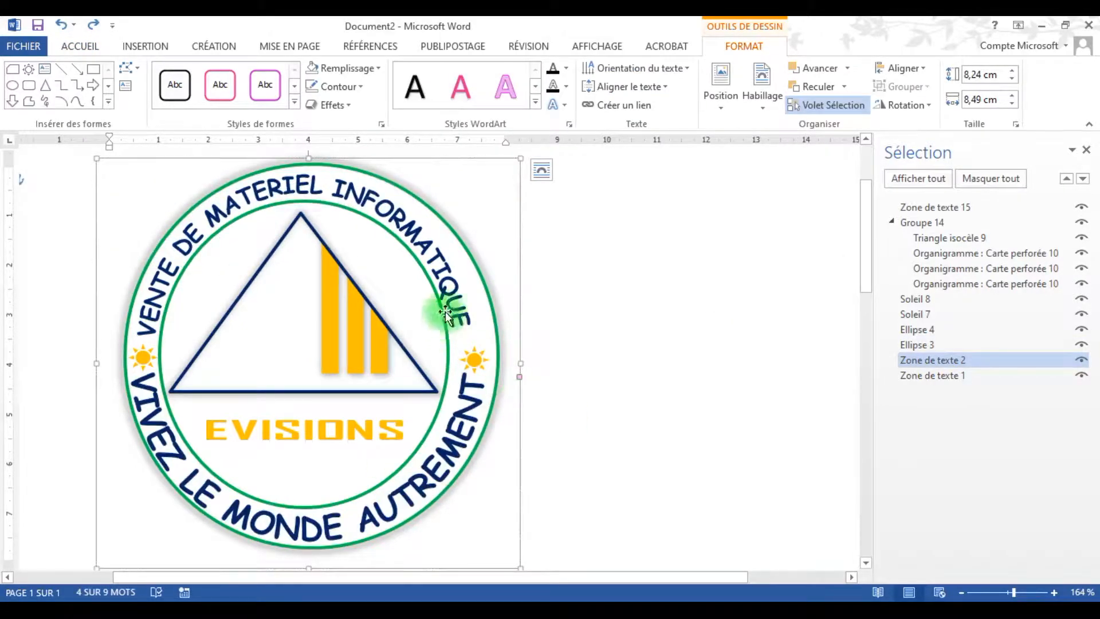
{"action": "left_click", "coordinate": [455, 283]}
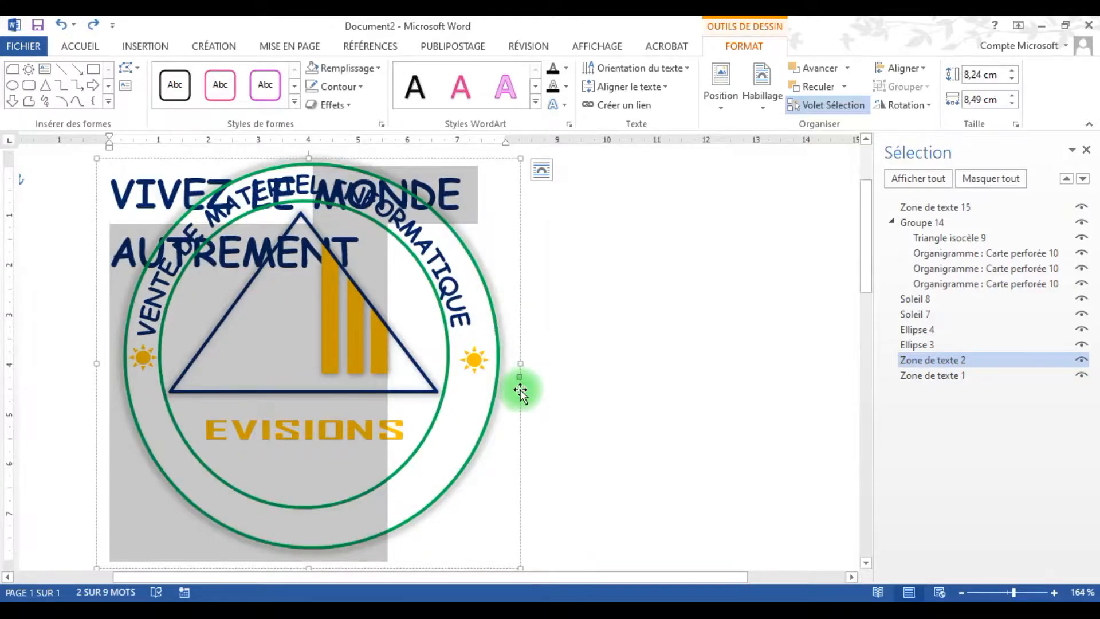
{"action": "left_click", "coordinate": [519, 383]}
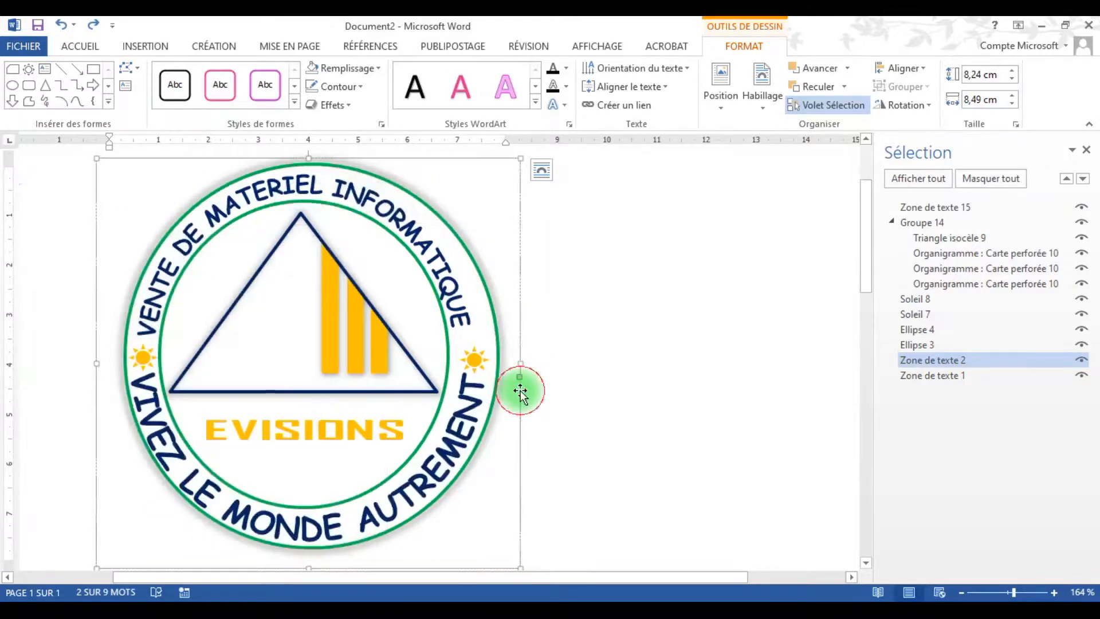
Step: Bring Zone de texte 1 forward in the stacking order until it sits just beneath Zone de texte 15
{"action": "left_click", "coordinate": [916, 376]}
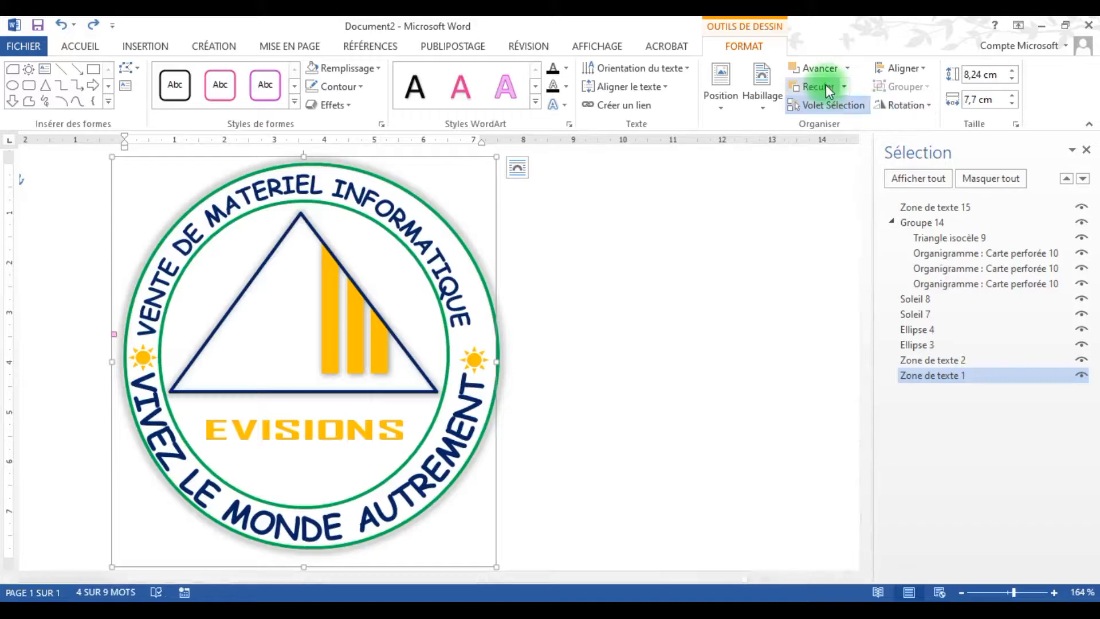
{"action": "left_click", "coordinate": [809, 70]}
{"action": "left_click", "coordinate": [809, 70]}
{"action": "left_click", "coordinate": [810, 70]}
{"action": "left_click", "coordinate": [809, 70]}
{"action": "left_click", "coordinate": [810, 70]}
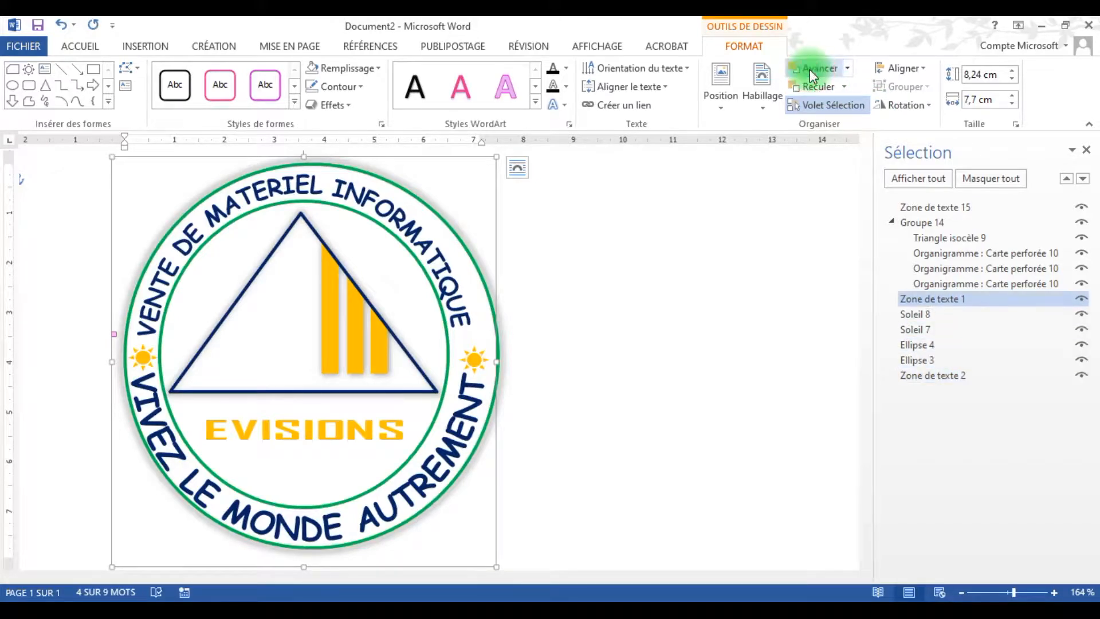
{"action": "left_click", "coordinate": [810, 70]}
Step: Extend the arc of the curved VENTE DE MATERIEL INFORMATIQUE text down toward the right sun and nudge its text box slightly right
{"action": "double_click", "coordinate": [450, 272]}
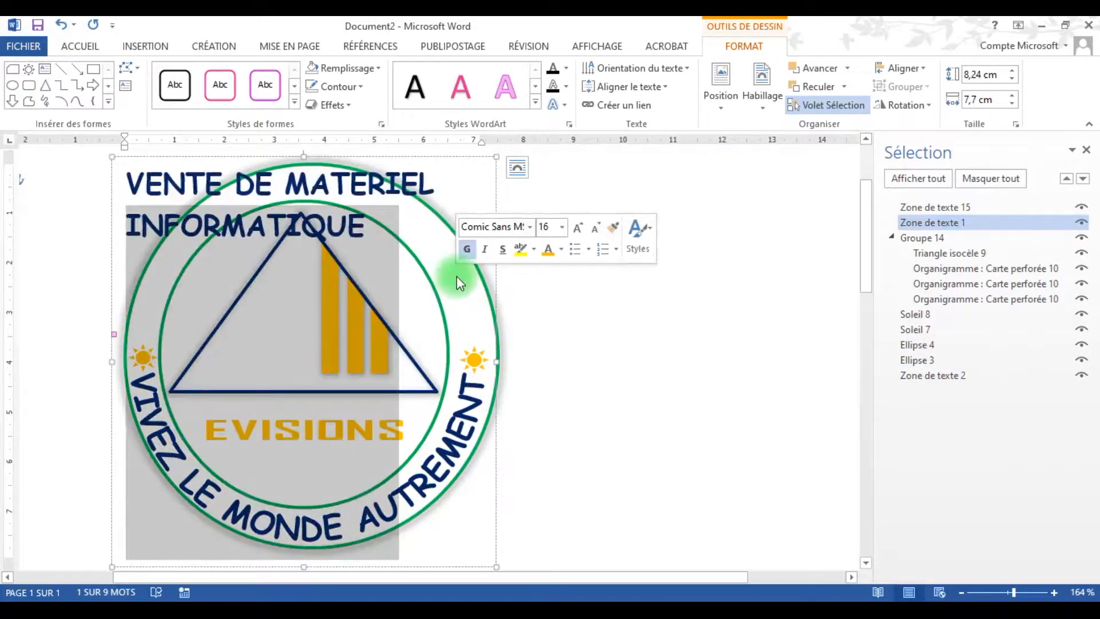
{"action": "left_click", "coordinate": [432, 243]}
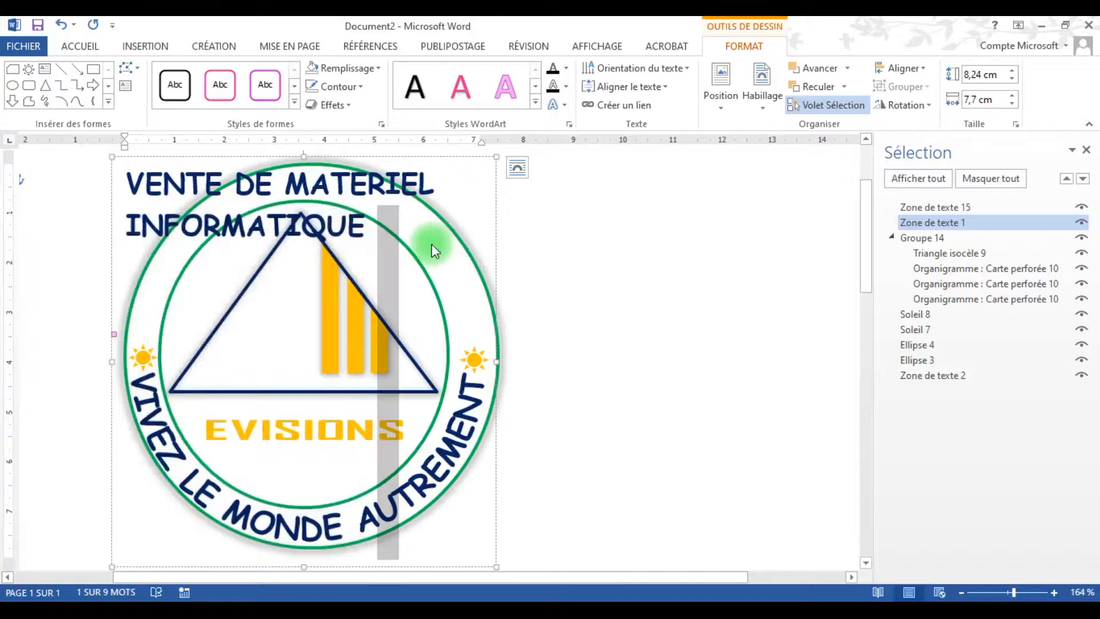
{"action": "left_click", "coordinate": [497, 281]}
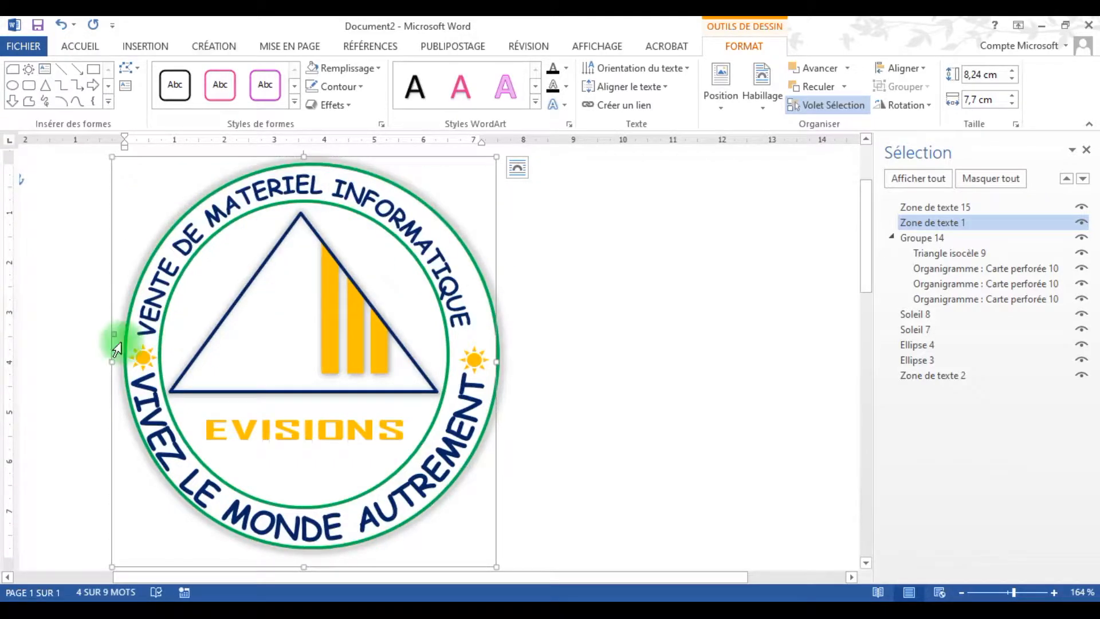
{"action": "left_click_drag", "start_coordinate": [115, 338], "coordinate": [117, 336]}
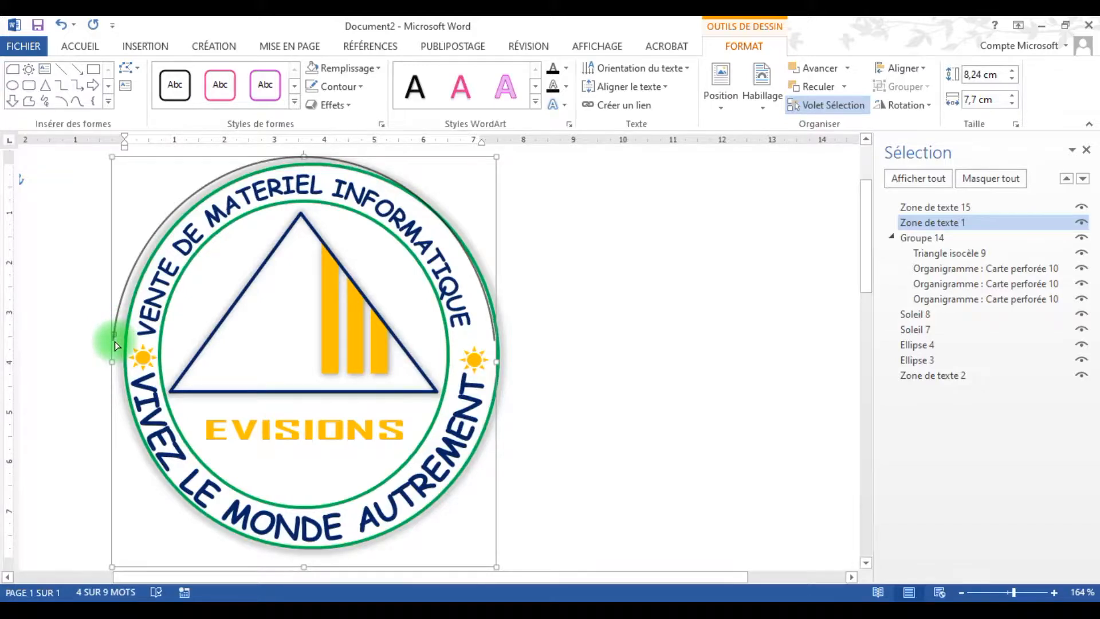
{"action": "left_click_drag", "start_coordinate": [116, 346], "coordinate": [116, 347]}
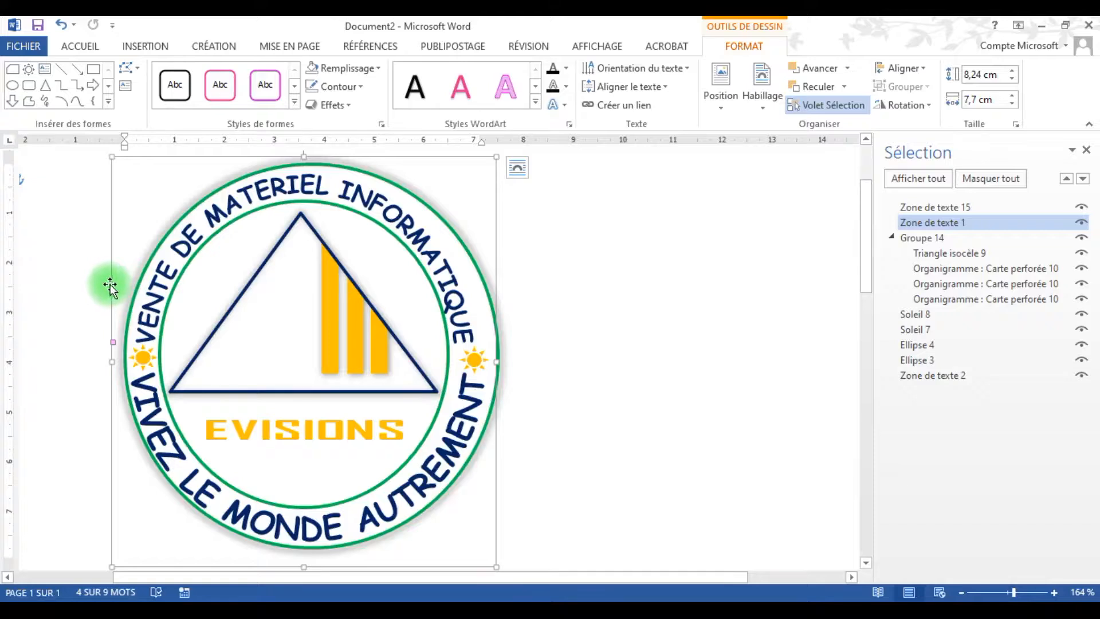
{"action": "key", "text": "Right"}
{"action": "key", "text": "Right"}
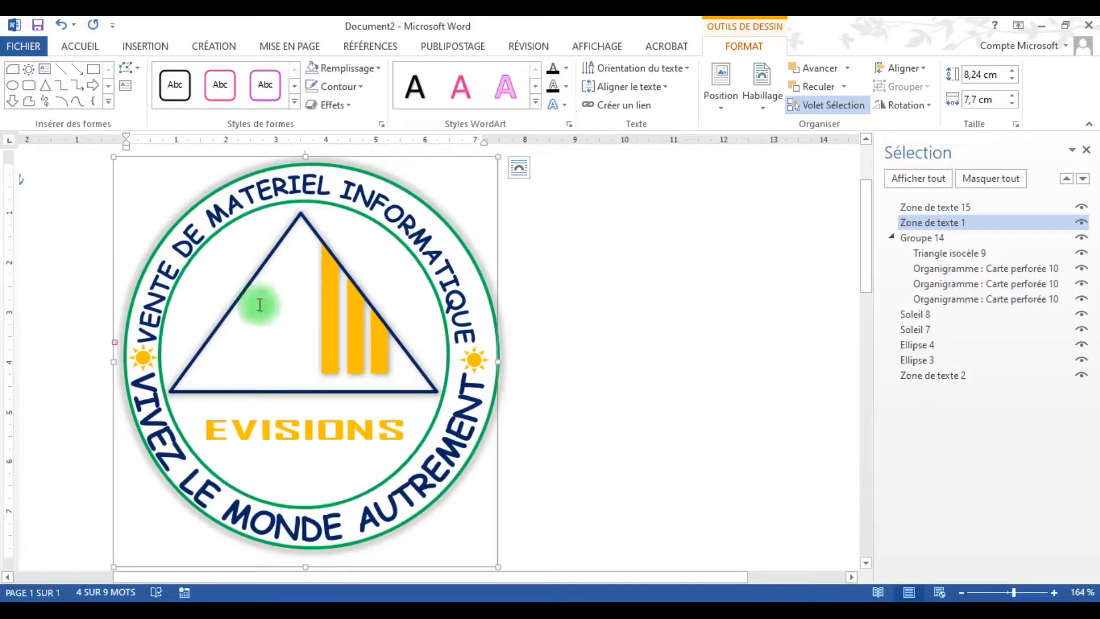
Step: Narrow the outer green circle to a width of 7.4 cm and nudge it slightly left
{"action": "left_click", "coordinate": [487, 288]}
{"action": "left_click", "coordinate": [523, 309]}
{"action": "left_click", "coordinate": [499, 343]}
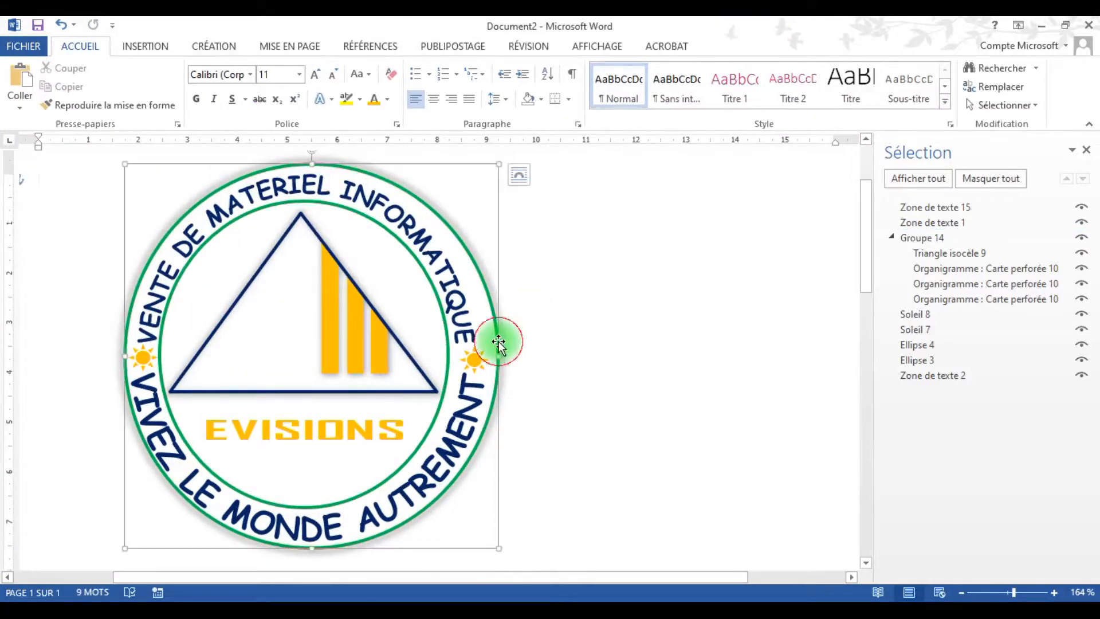
{"action": "left_click_drag", "start_coordinate": [497, 356], "coordinate": [495, 359]}
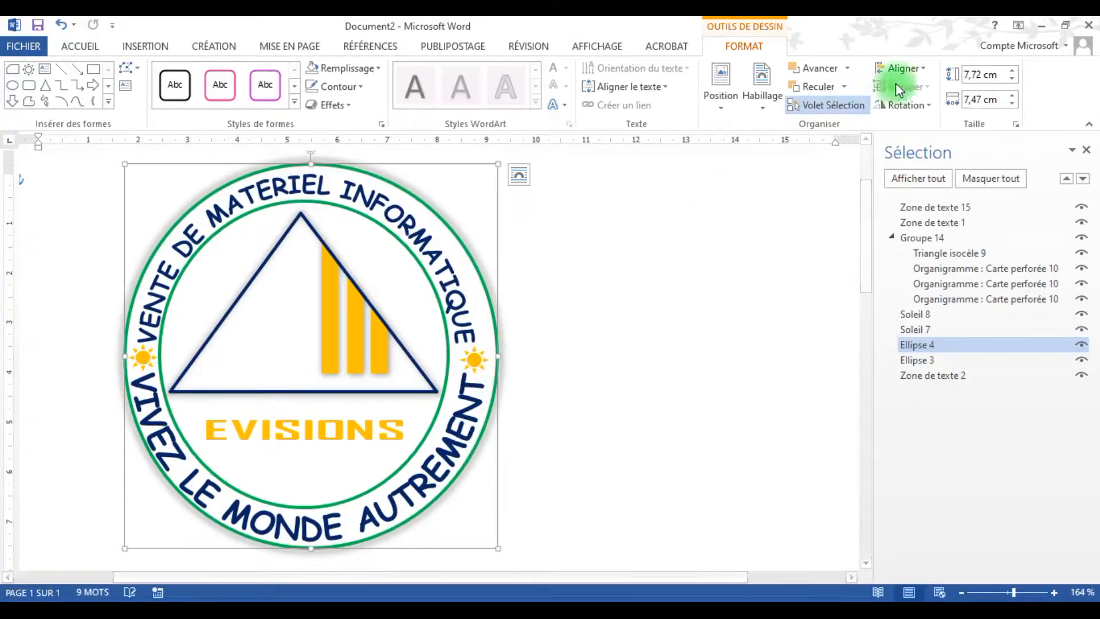
{"action": "left_click", "coordinate": [1013, 103]}
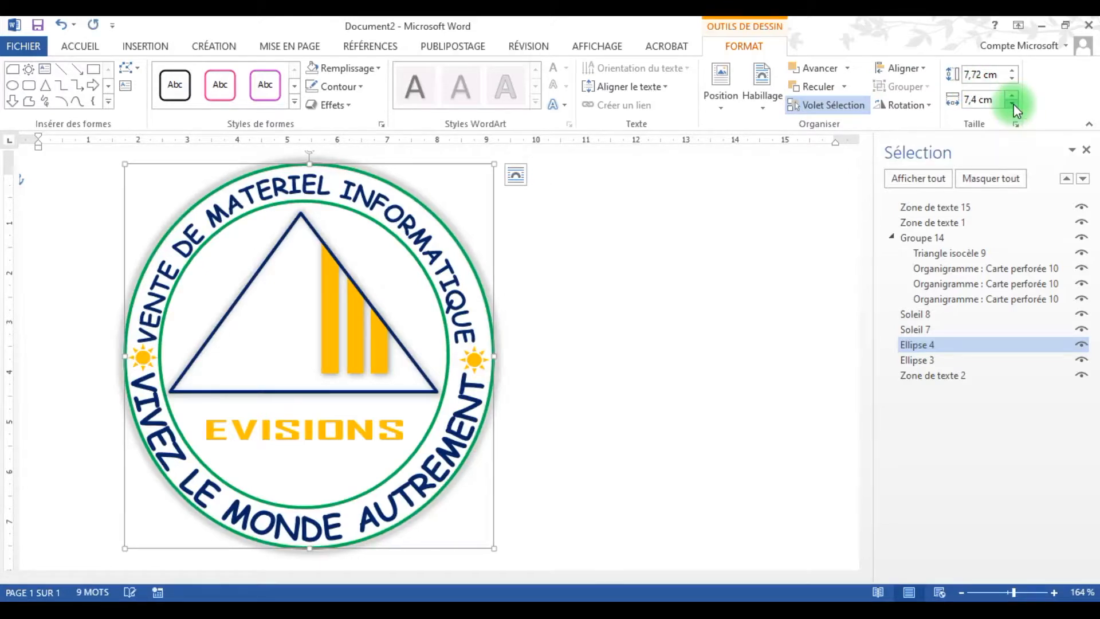
{"action": "key", "text": "Left"}
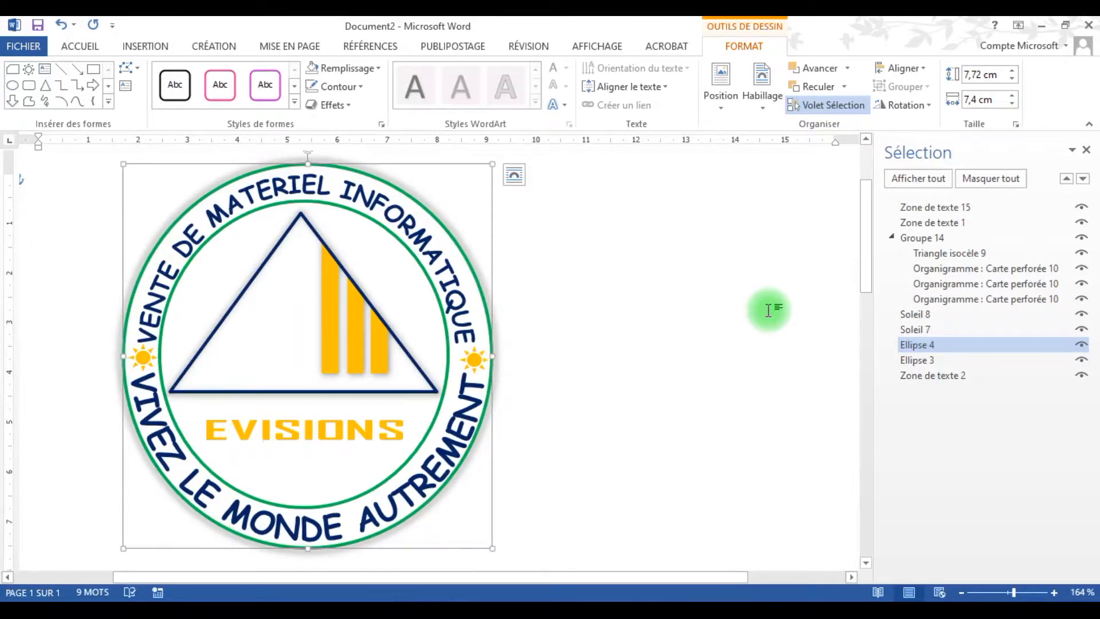
Step: Deselect the outer circle and close the list of drawing objects
{"action": "left_click", "coordinate": [783, 345]}
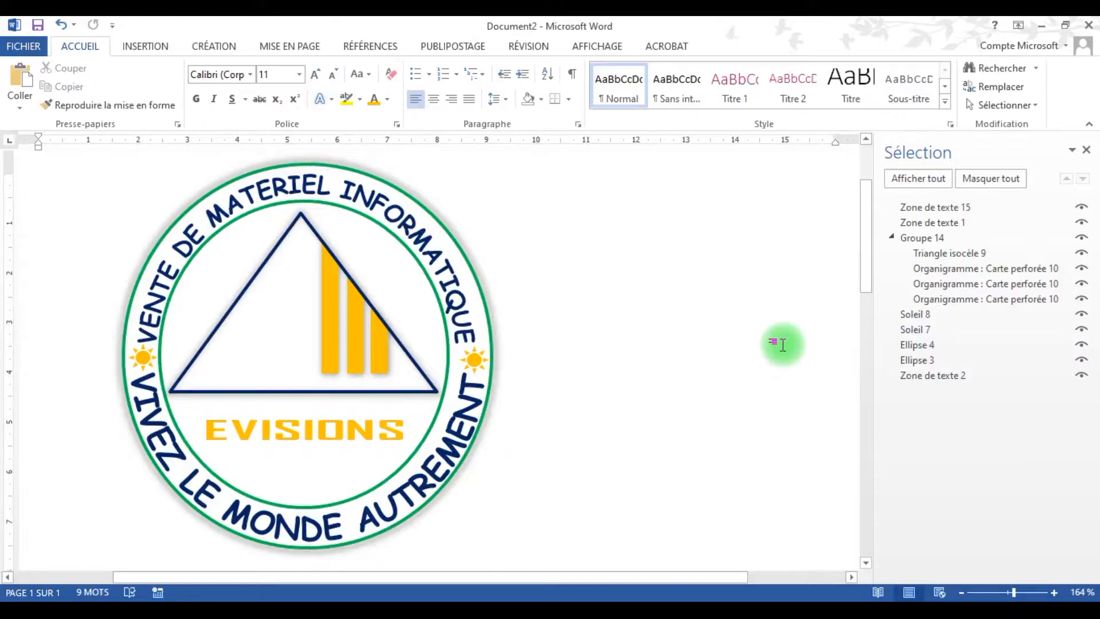
{"action": "left_click", "coordinate": [1087, 150]}
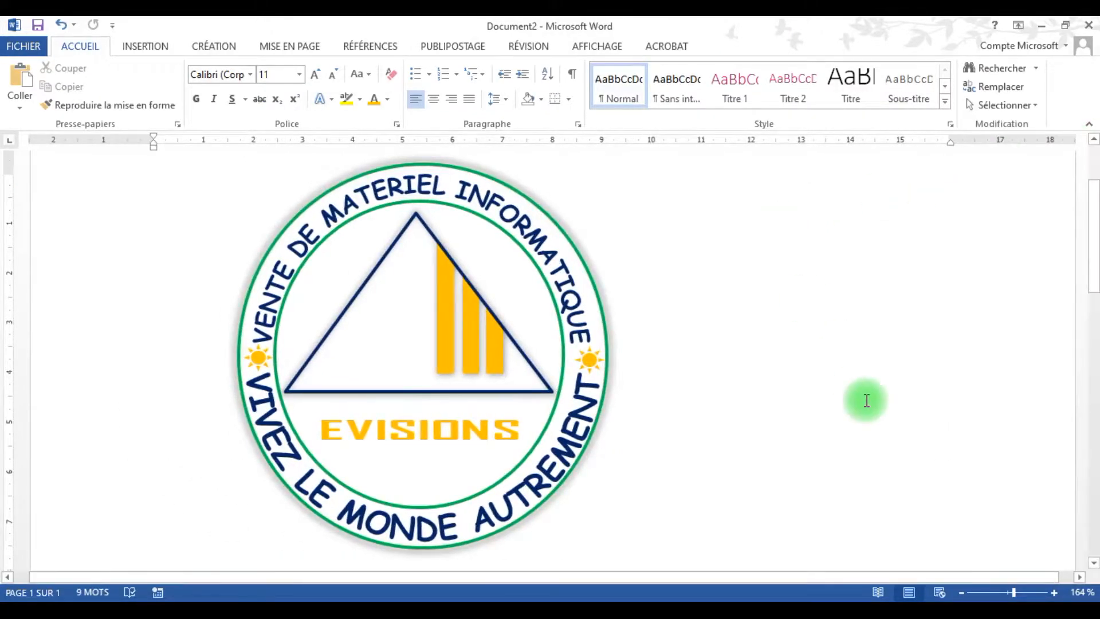